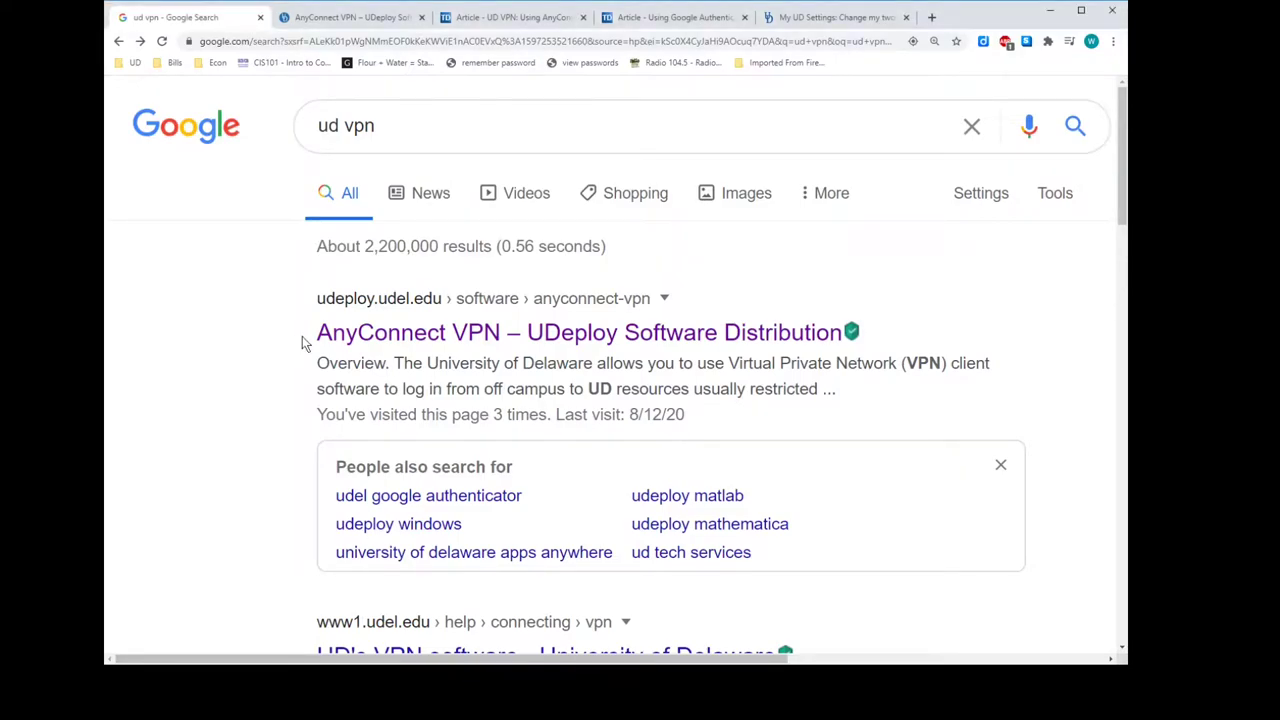
Leave the 'ud vpn' Google results for the AnyConnect VPN – UDeploy Software Distribution tab.
drag(302, 336, 889, 343)
click(962, 306)
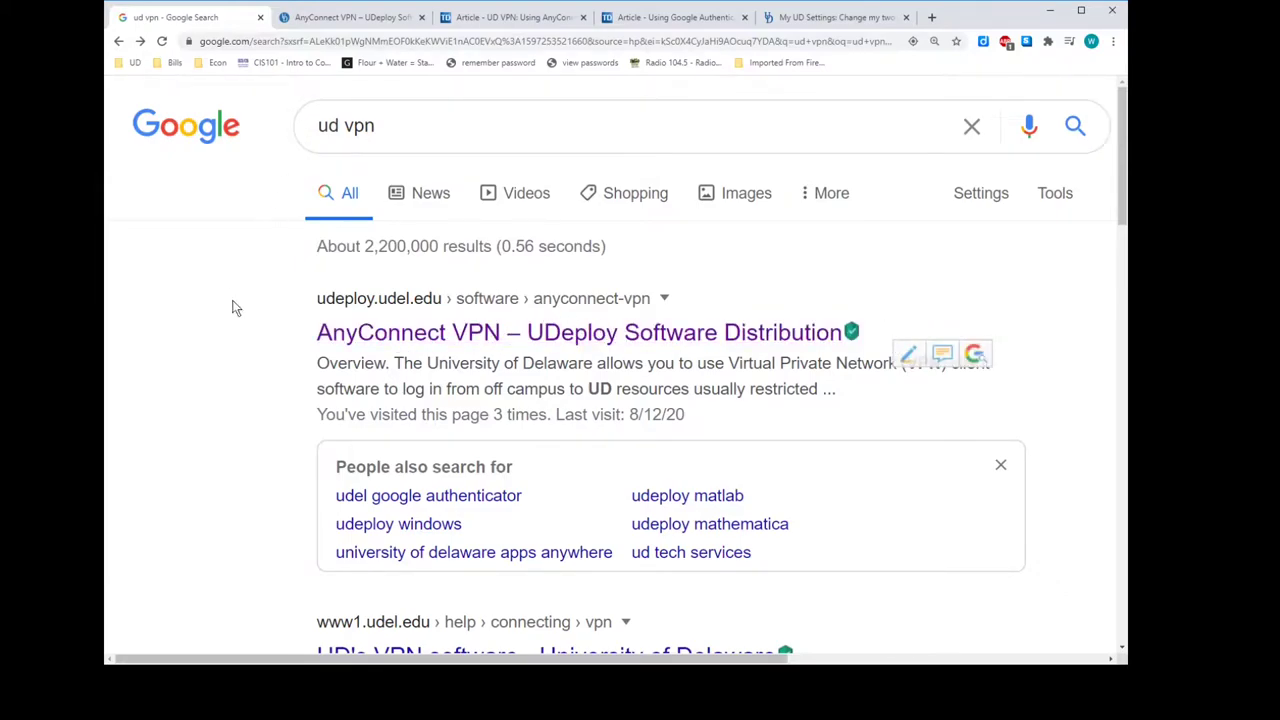
click(312, 22)
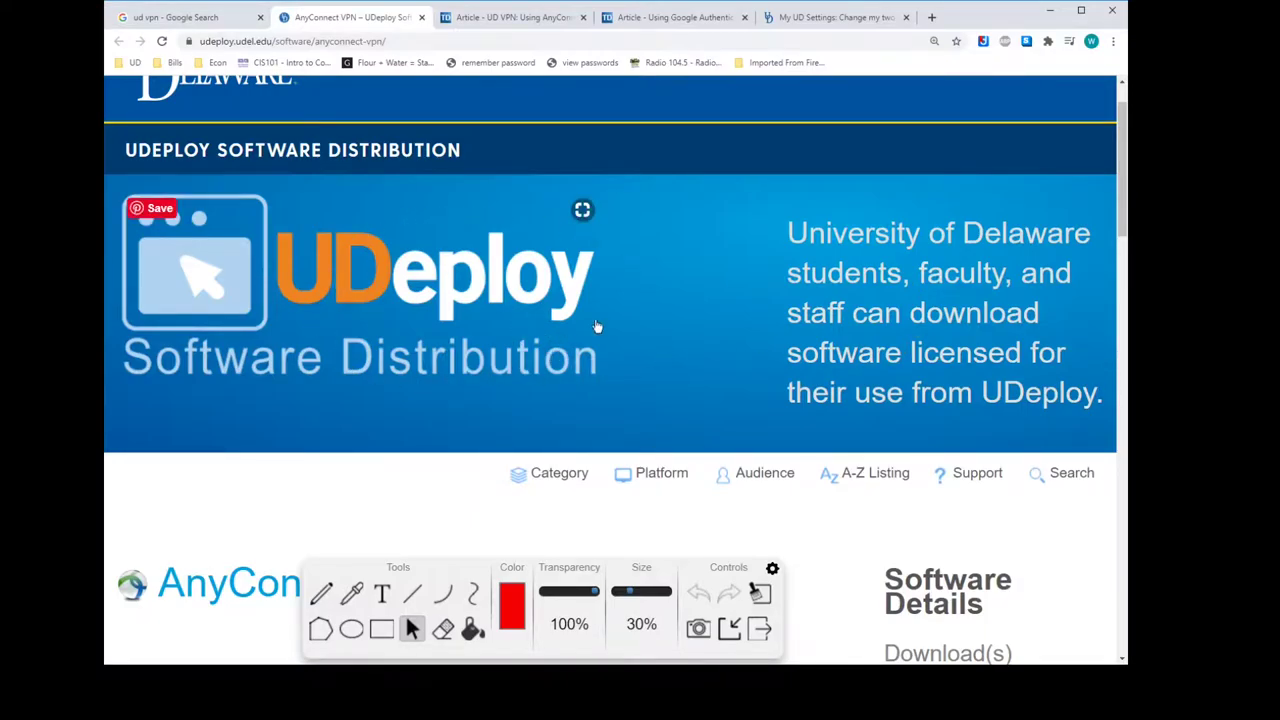
Scroll to the AnyConnect VPN heading, Overview and the Linux, Mac and Win download links.
scroll(672, 304, down, 1)
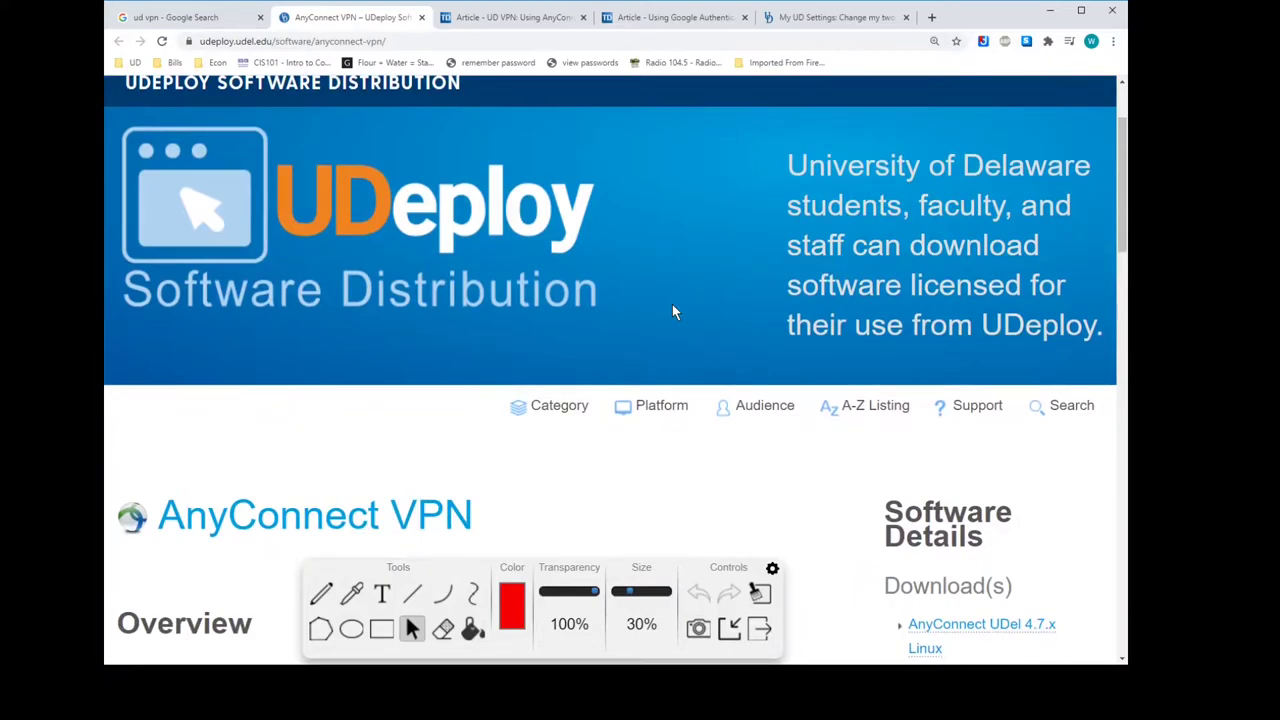
scroll(672, 295, down, 2)
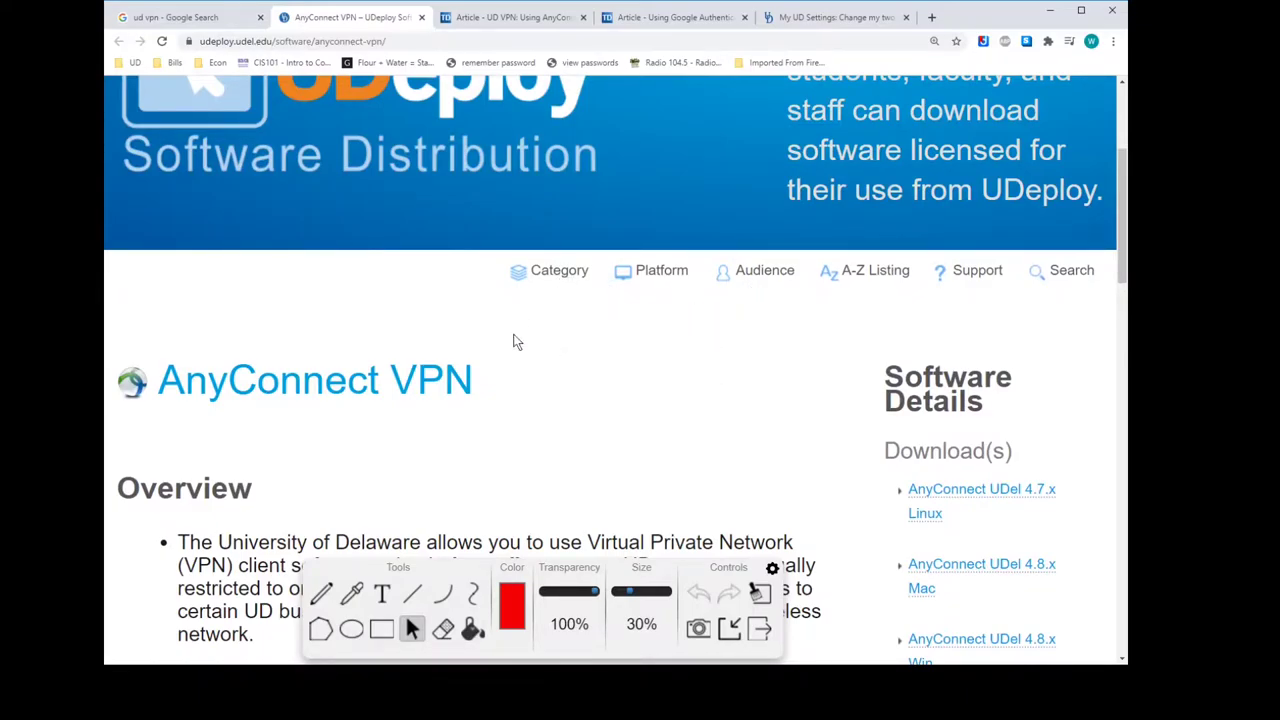
scroll(480, 320, down, 3)
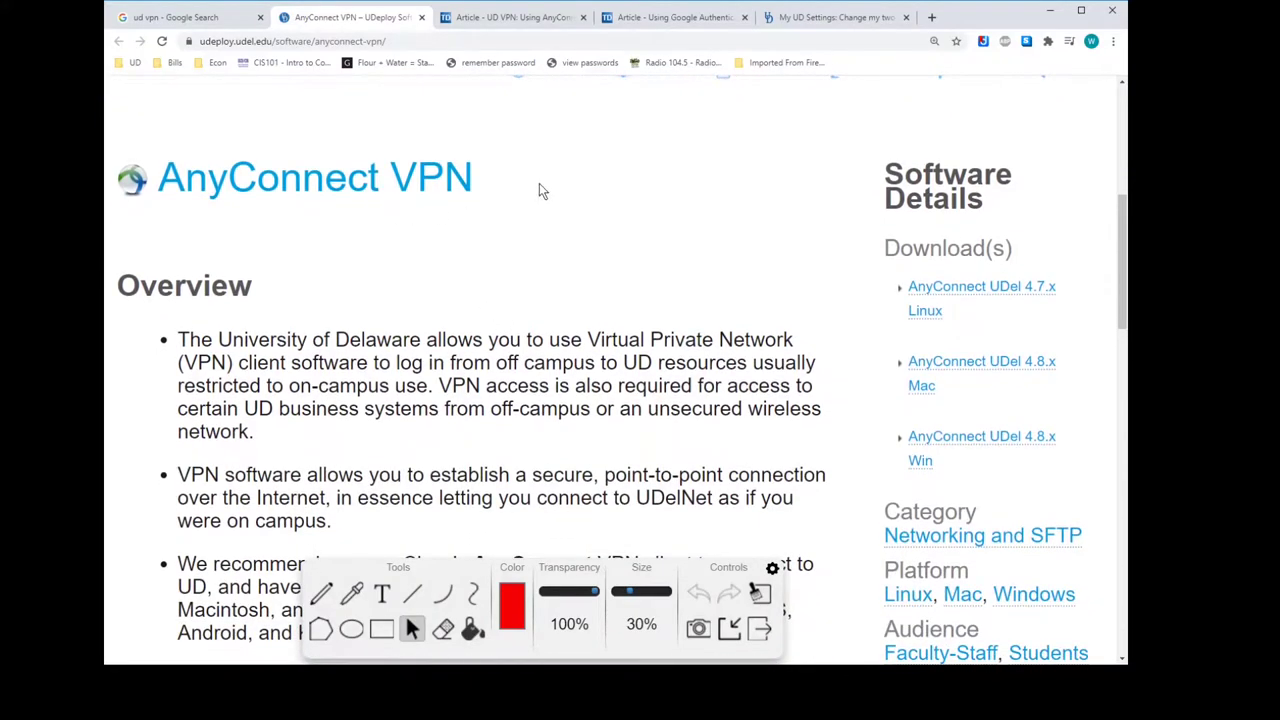
drag(531, 188, 139, 198)
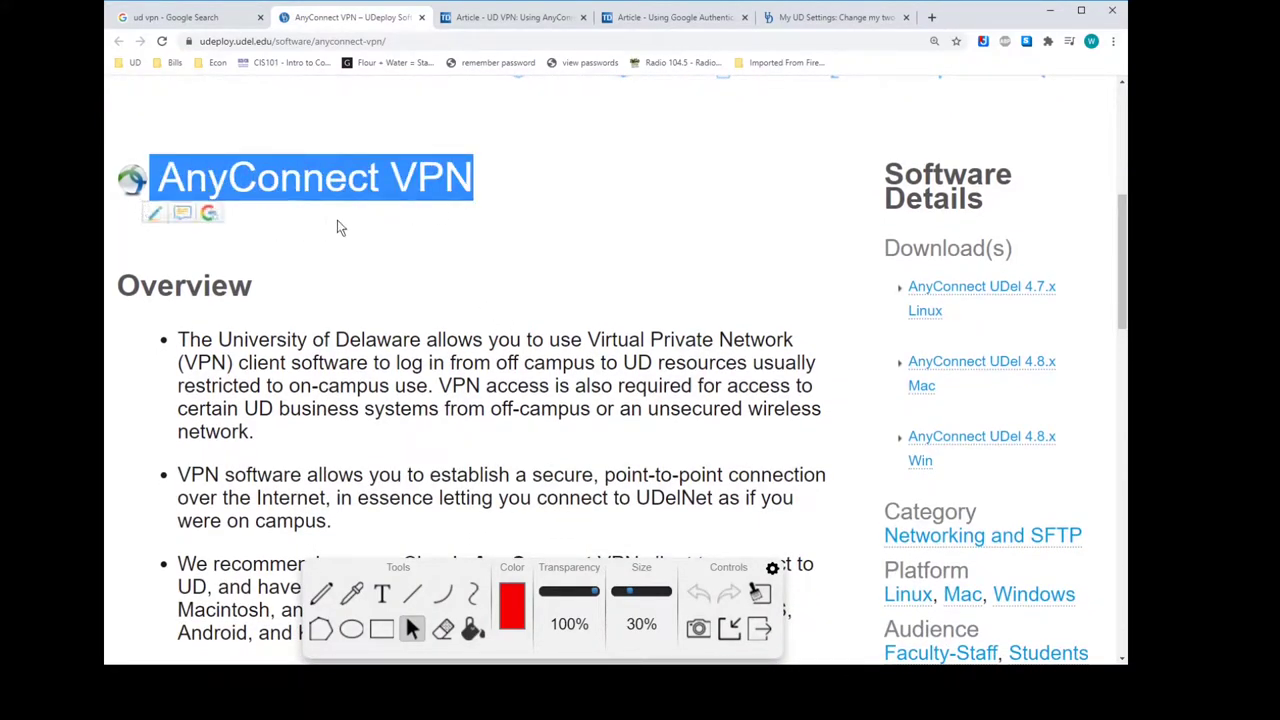
click(560, 183)
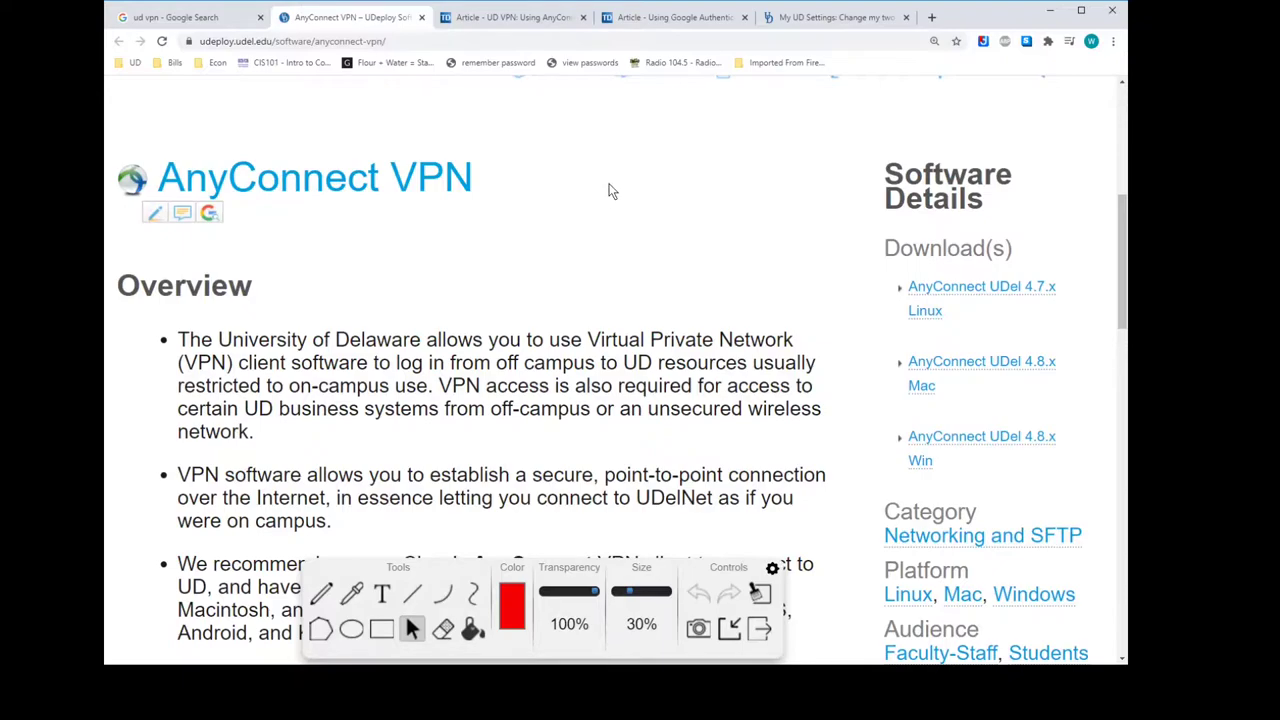
scroll(610, 191, down, 1)
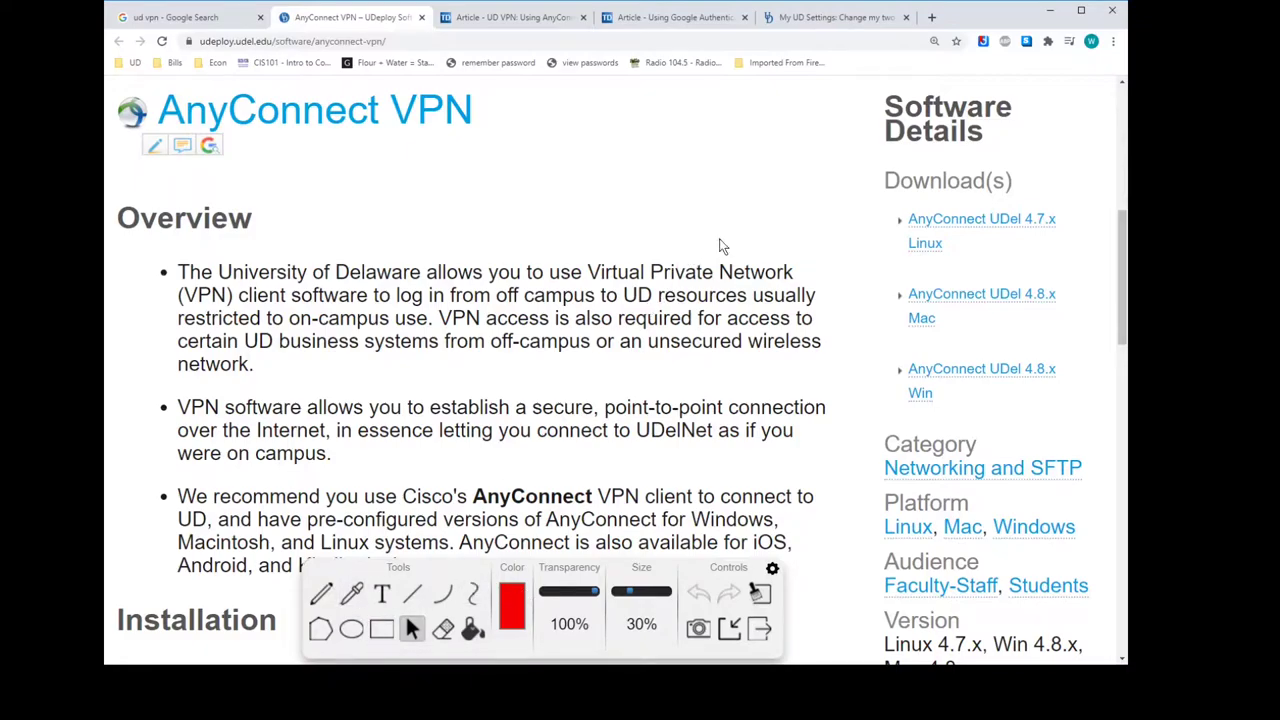
Circle Download(s) in red and mark the Linux, Mac and Win AnyConnect download links.
click(350, 628)
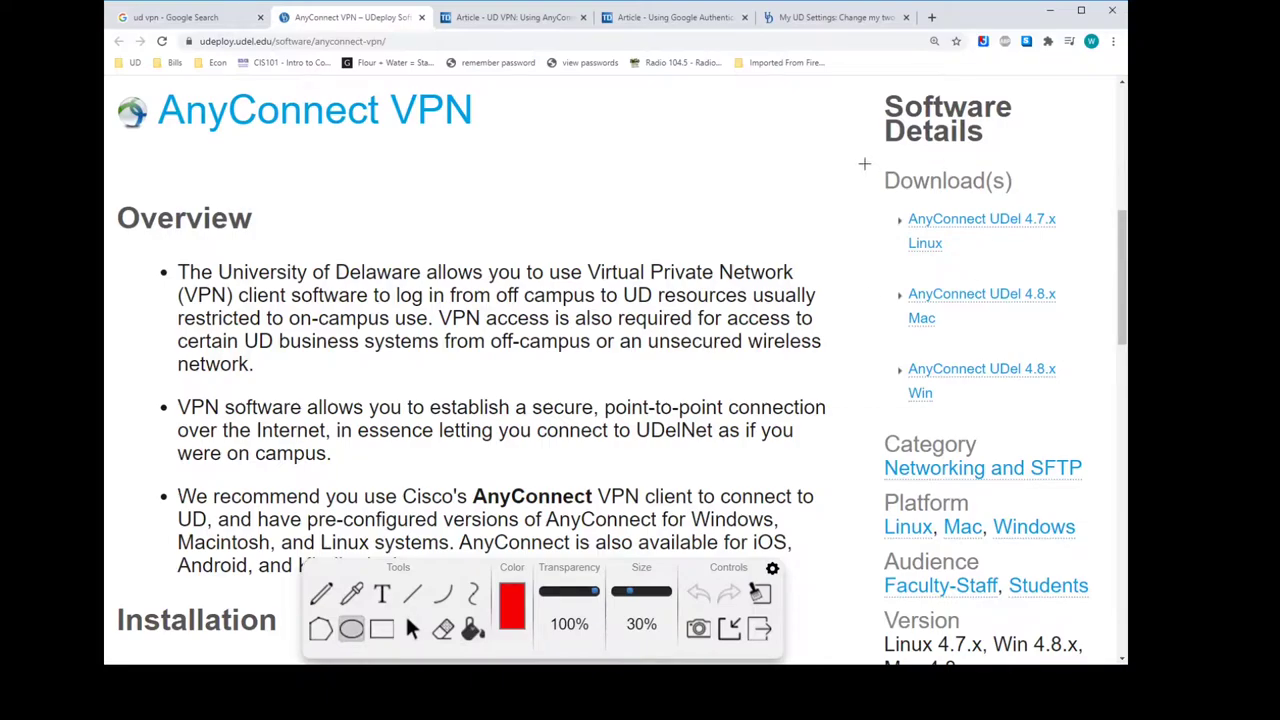
drag(862, 161, 1073, 198)
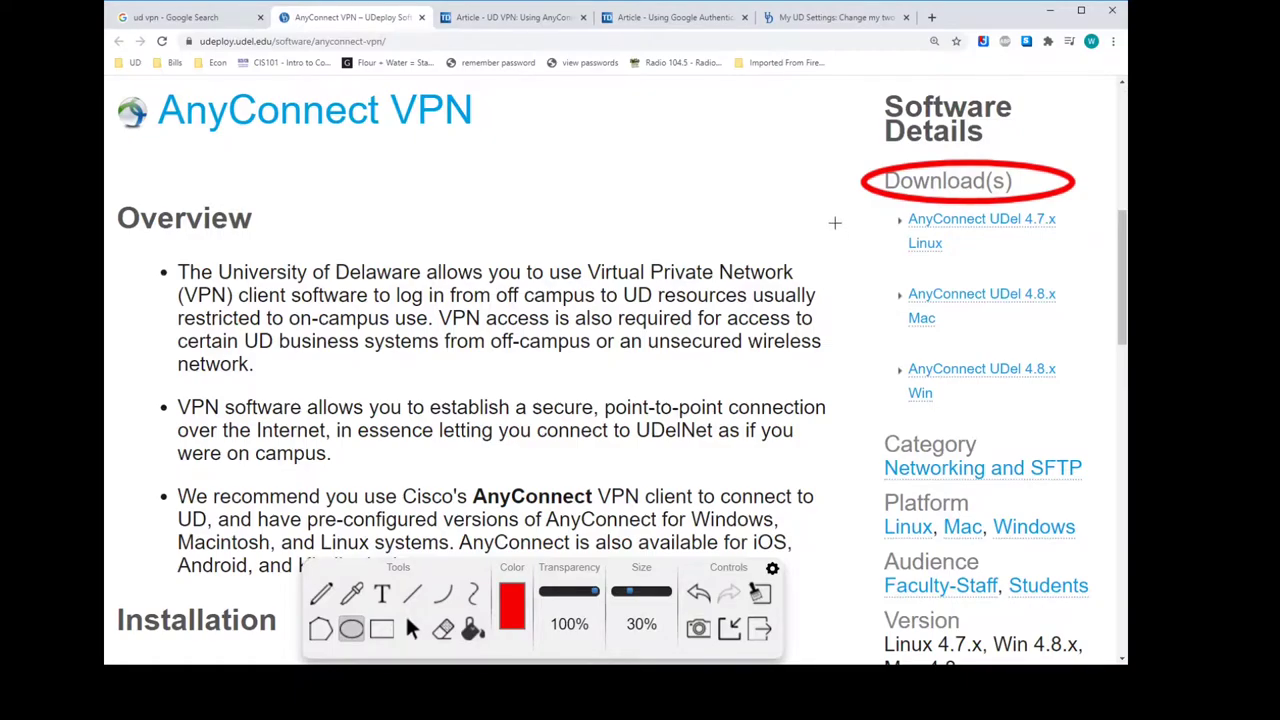
drag(834, 222, 878, 220)
drag(845, 294, 884, 294)
drag(847, 376, 879, 375)
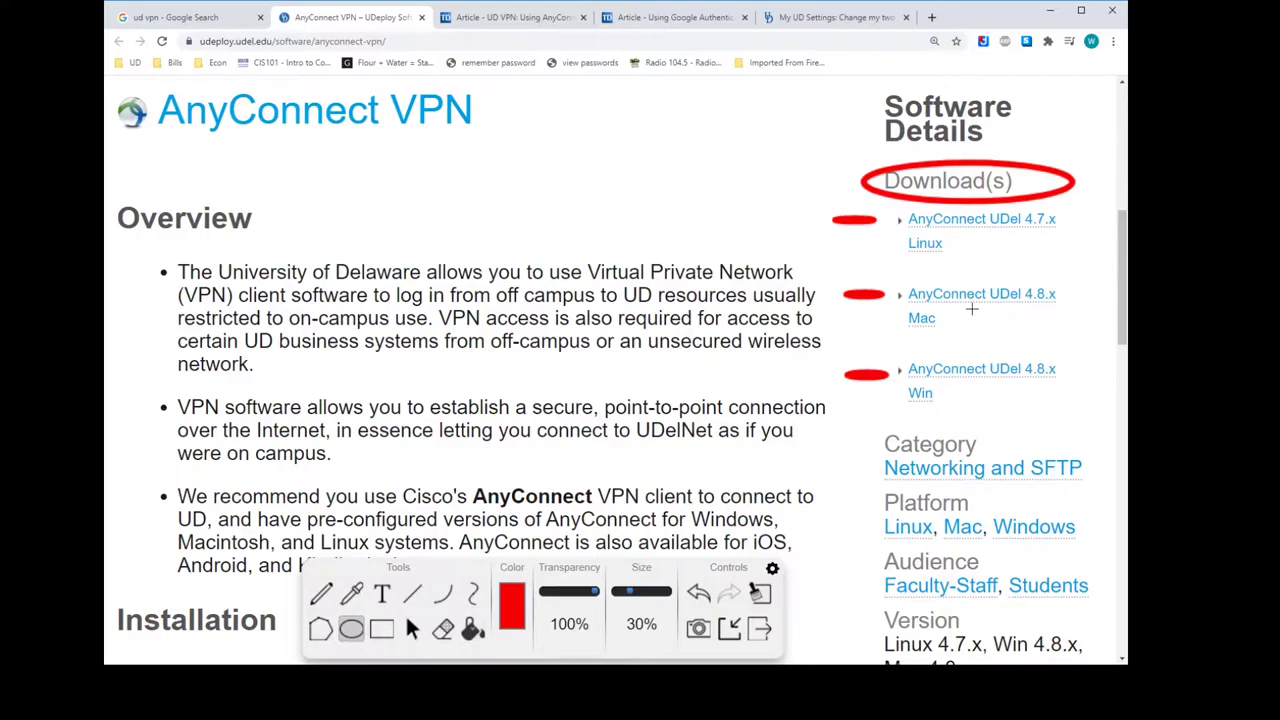
scroll(780, 429, down, 3)
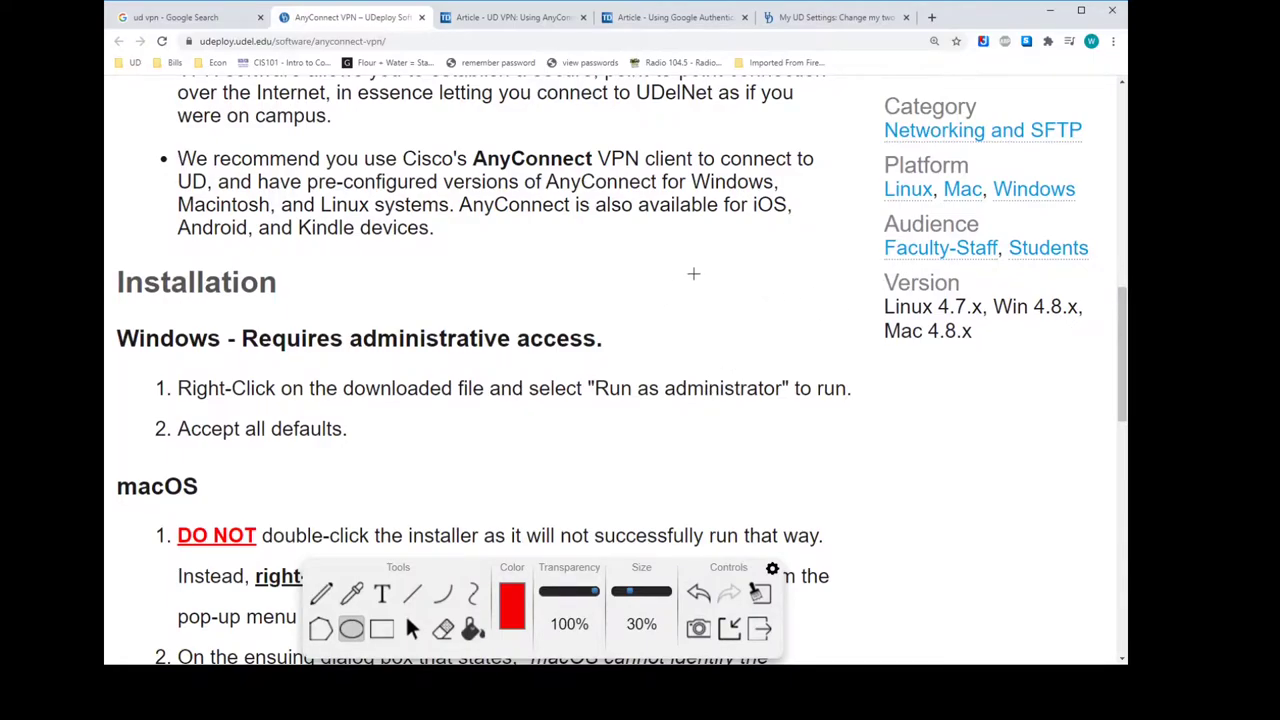
Circle Windows installation steps 1 and 2 and the macOS DO NOT warning in red.
scroll(695, 270, down, 2)
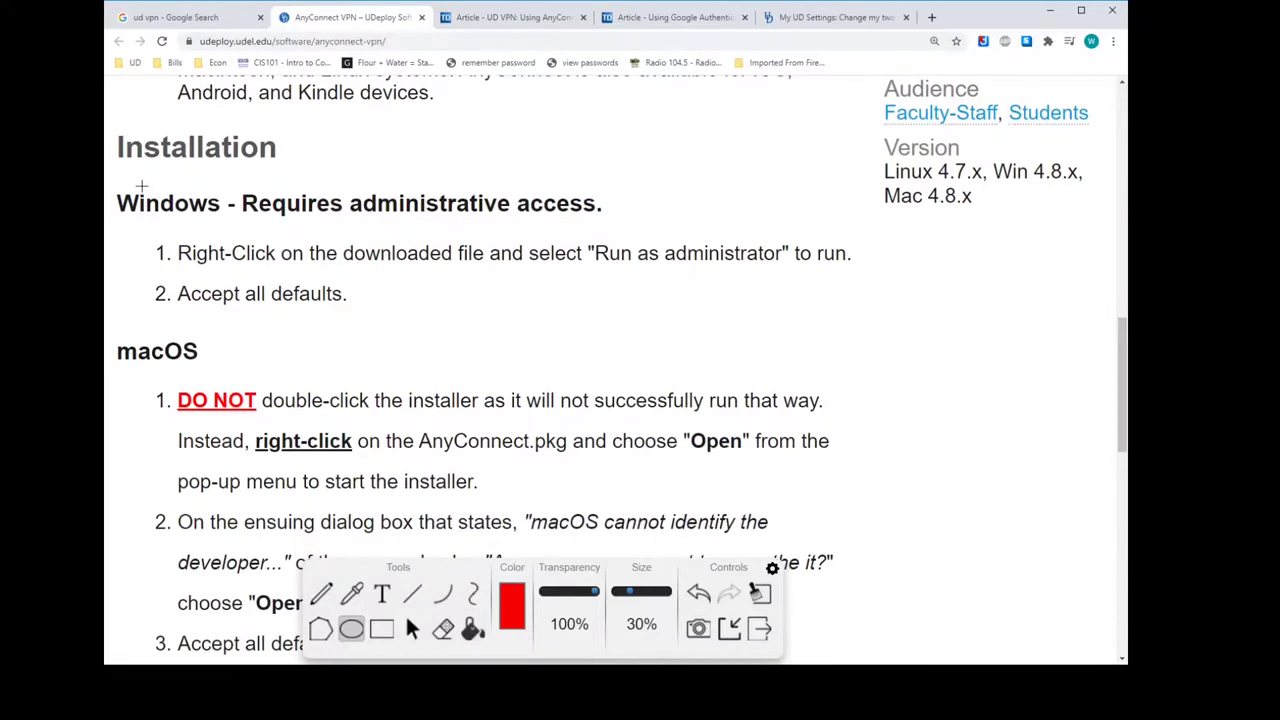
mouse_move(145, 224)
mouse_down()
mouse_move(424, 336)
mouse_move(391, 330)
mouse_up()
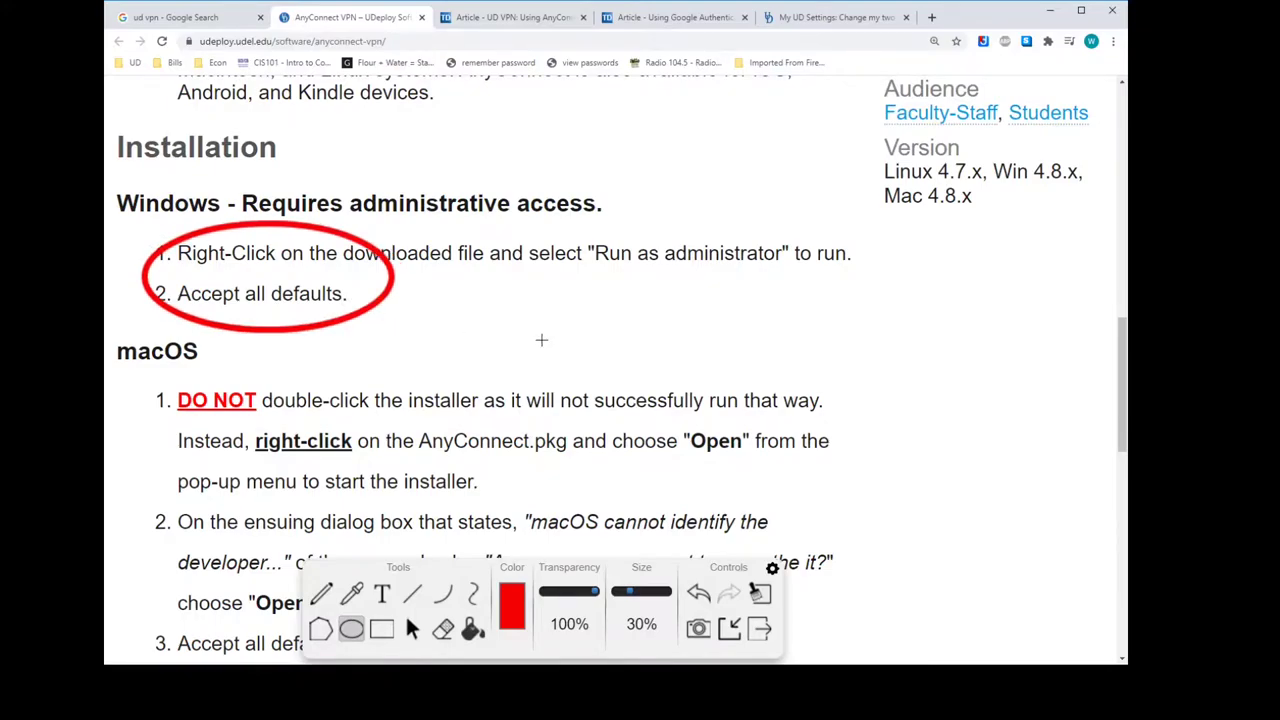
scroll(535, 342, down, 2)
scroll(485, 255, down, 1)
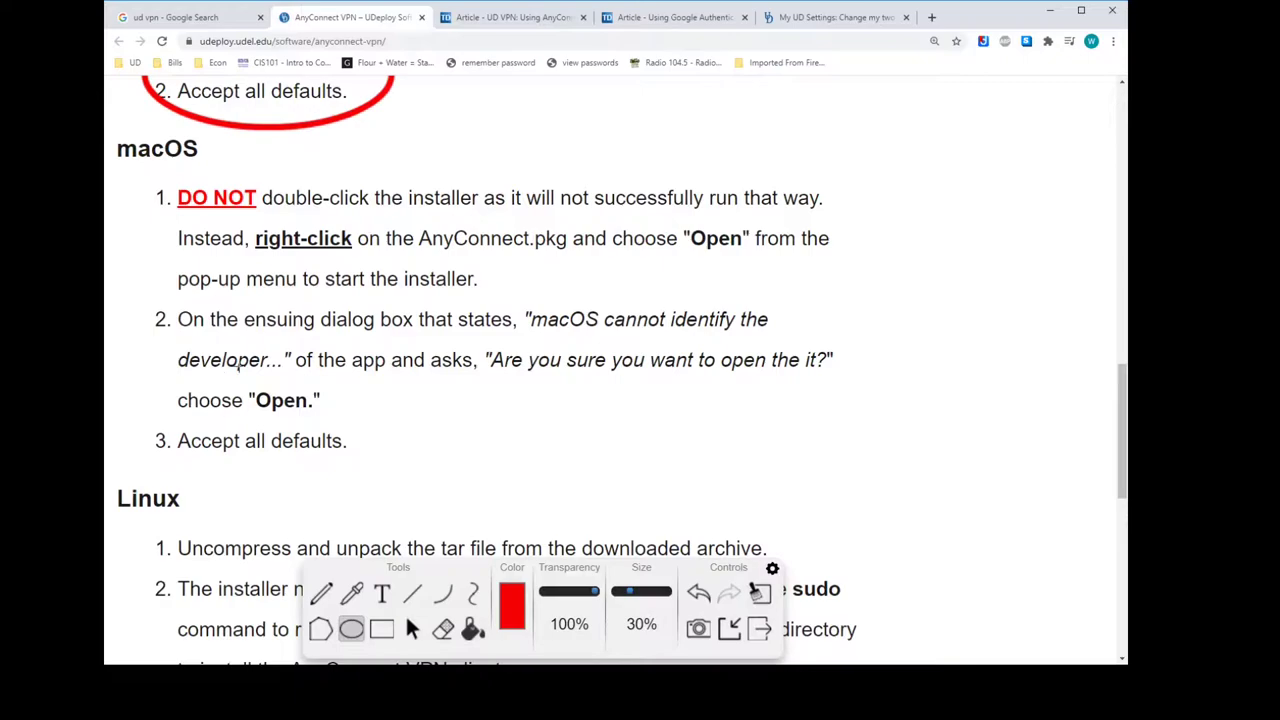
scroll(428, 368, down, 1)
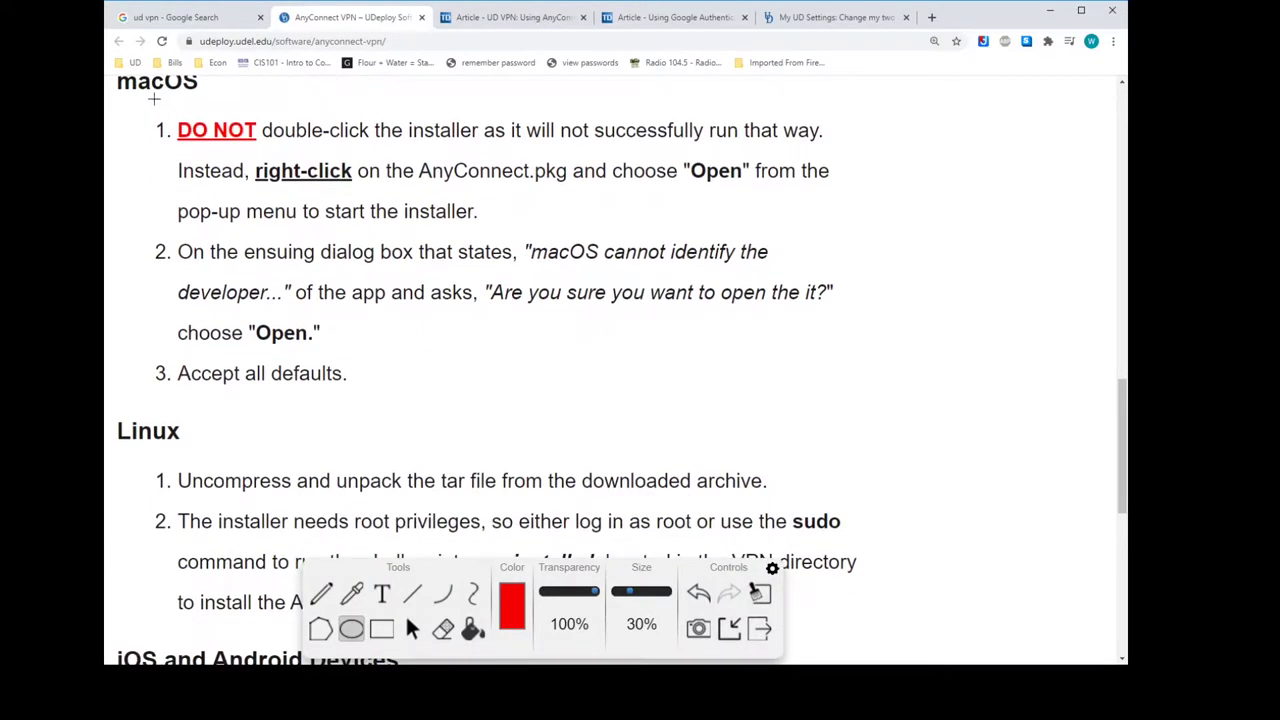
mouse_move(154, 97)
mouse_down()
mouse_move(252, 139)
mouse_move(265, 165)
mouse_move(246, 147)
mouse_up()
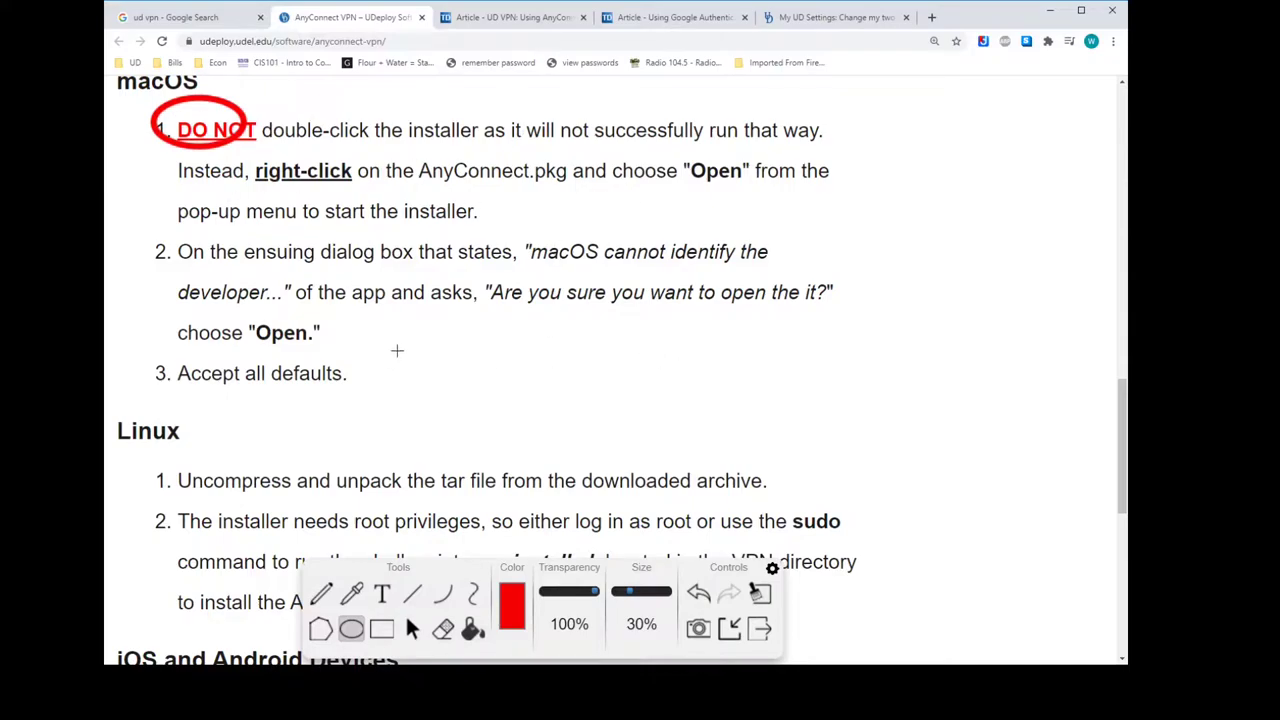
scroll(498, 323, down, 3)
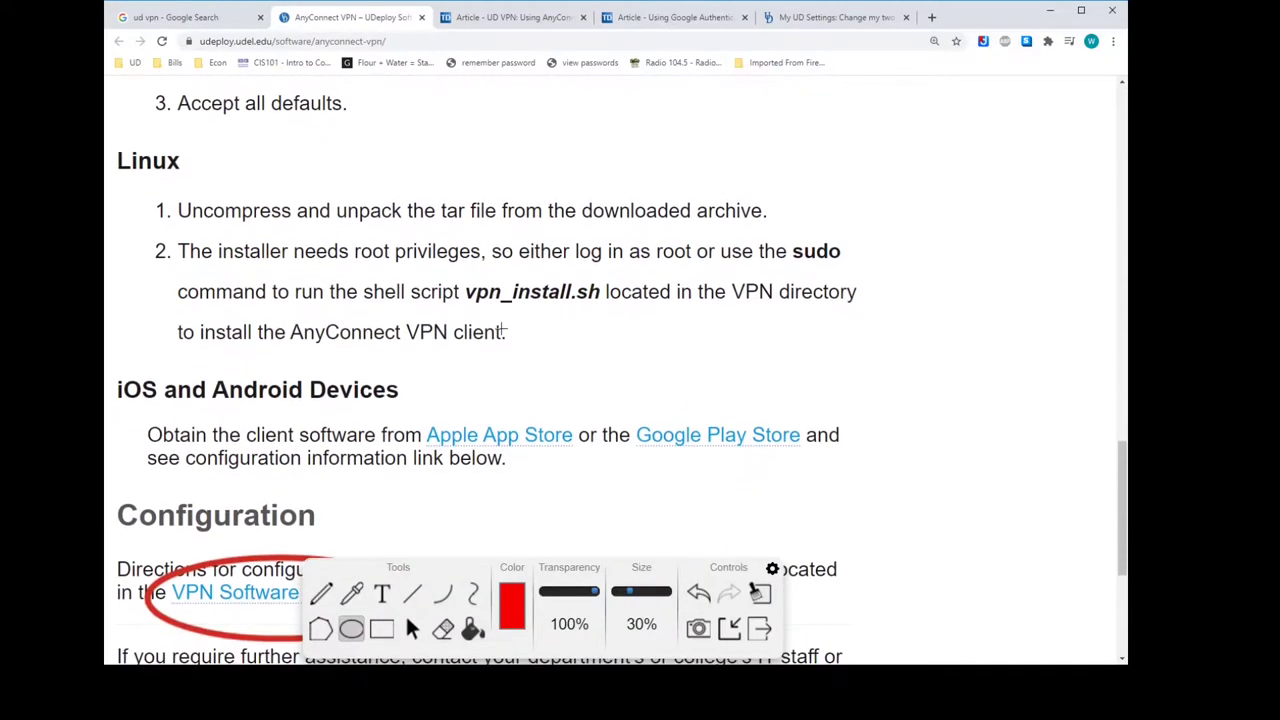
Scroll the AnyConnect page down to its Configuration section.
scroll(501, 328, down, 1)
scroll(580, 326, up, 1)
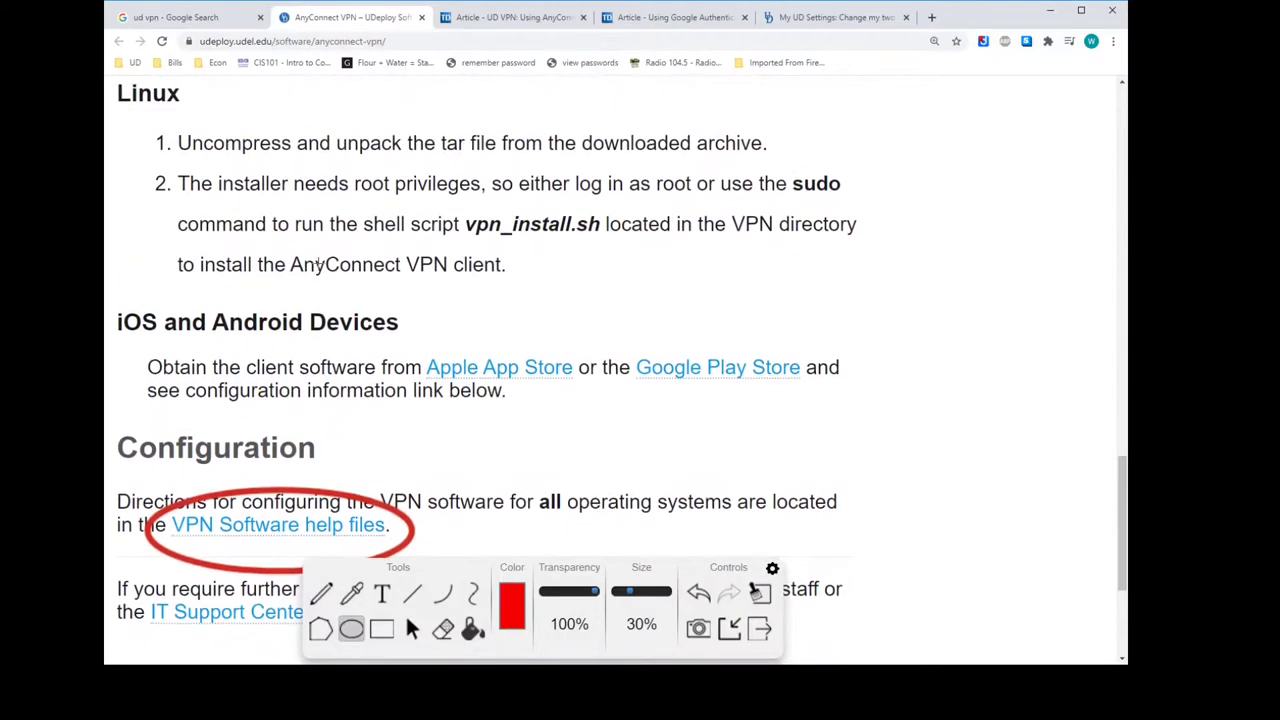
scroll(598, 275, down, 3)
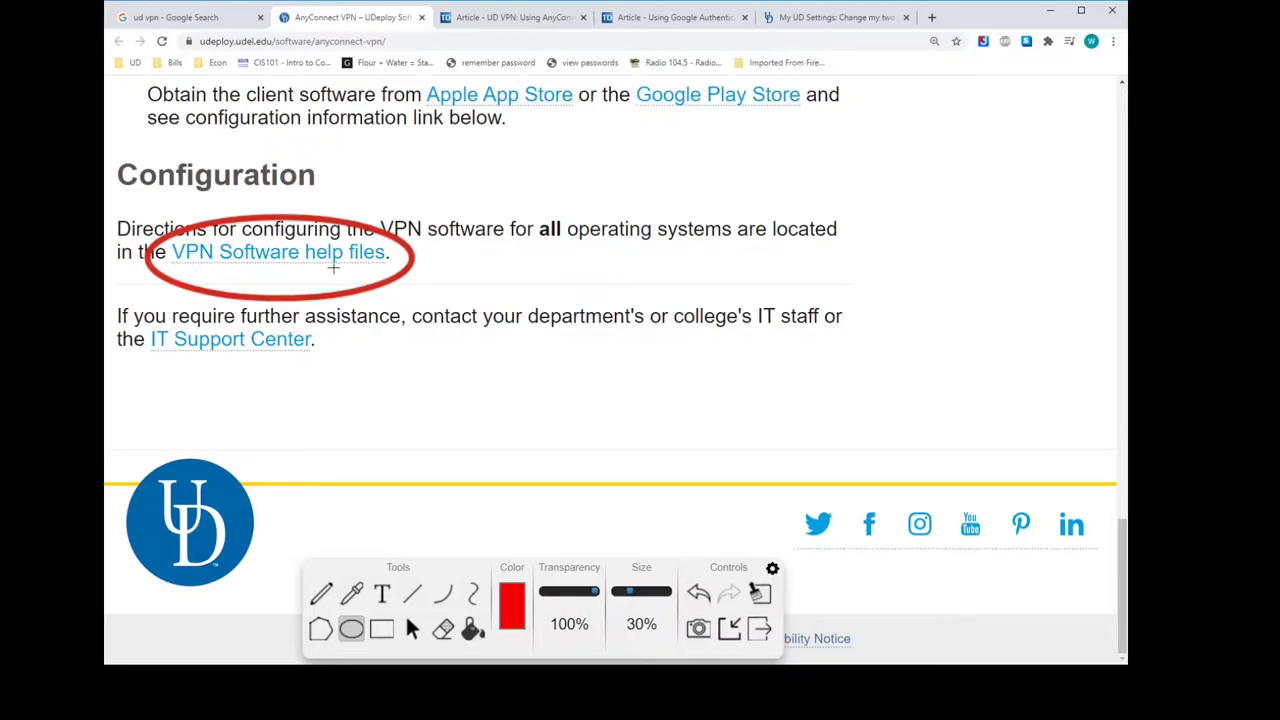
Switch to the UD VPN knowledge-base article and scroll to the tray icon images.
click(496, 19)
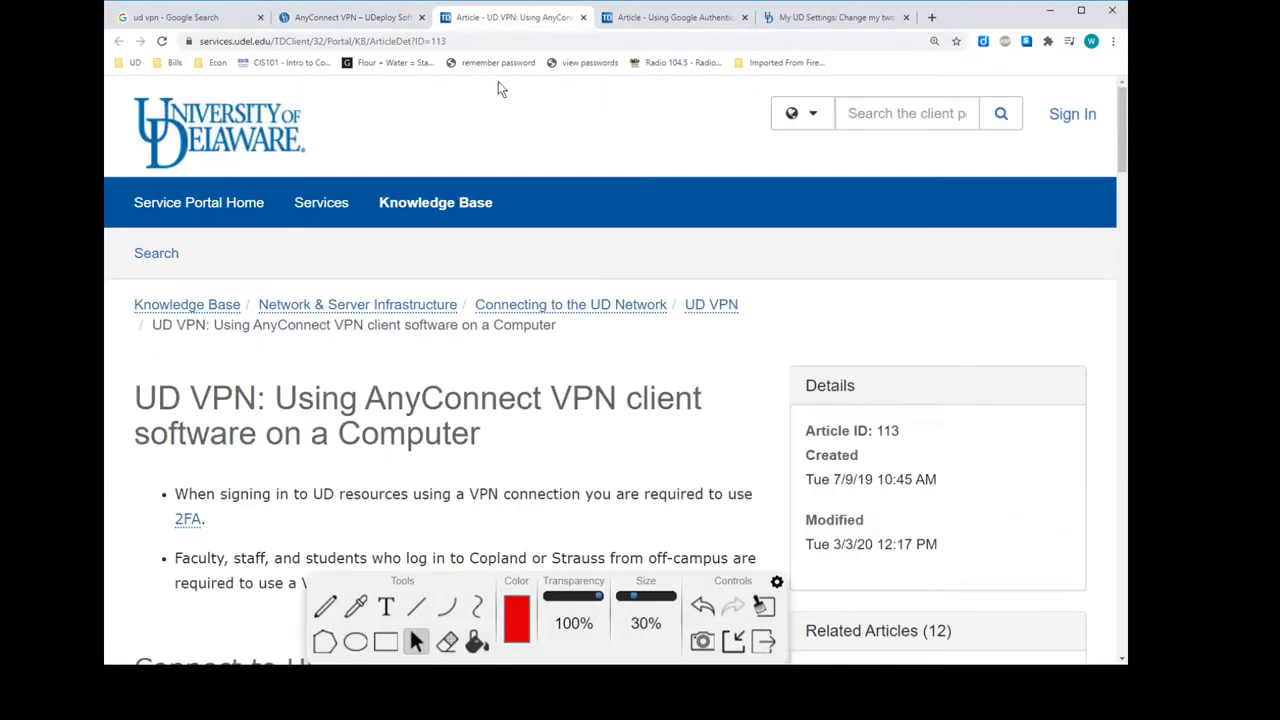
scroll(580, 265, down, 3)
scroll(580, 265, up, 1)
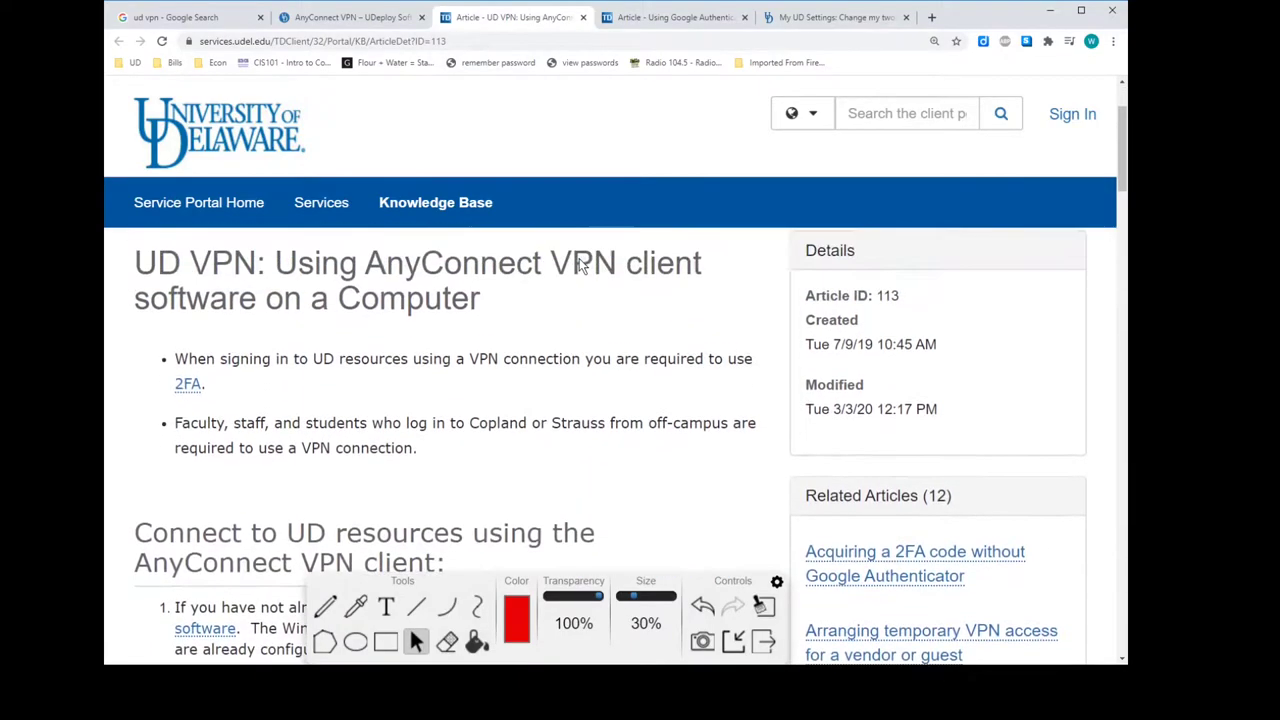
scroll(660, 360, down, 15)
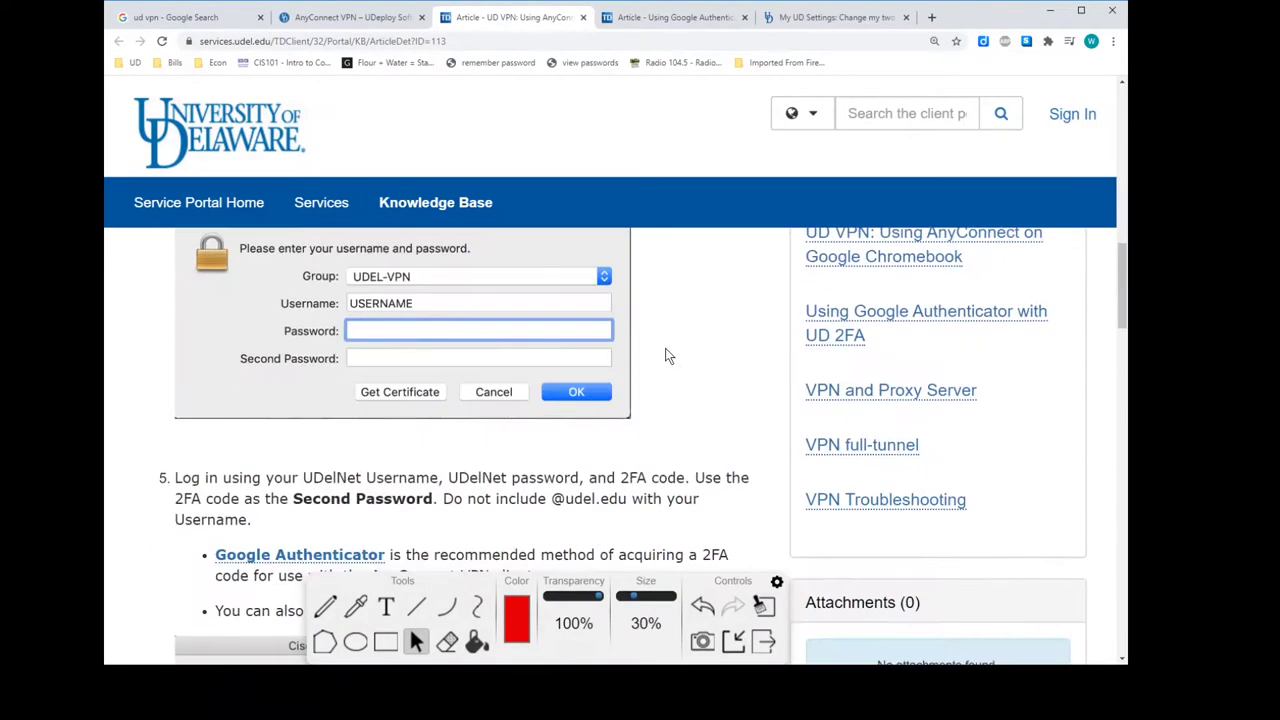
scroll(660, 370, down, 15)
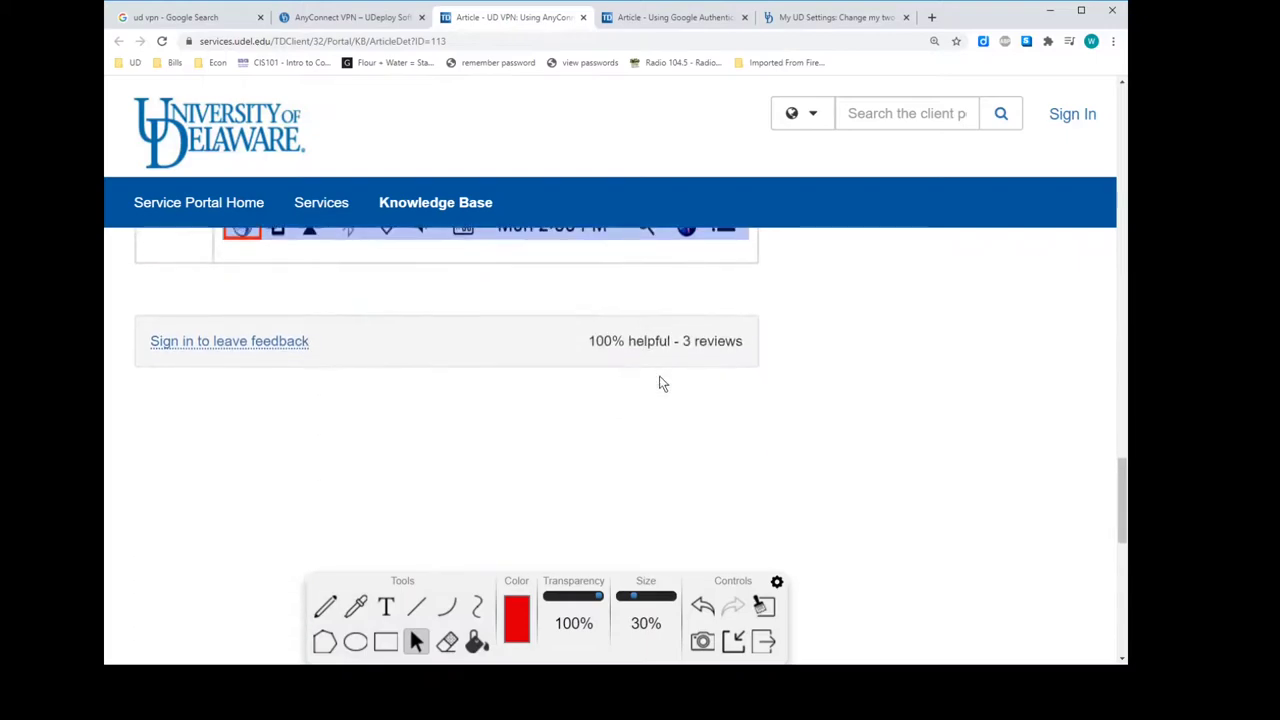
scroll(661, 380, up, 3)
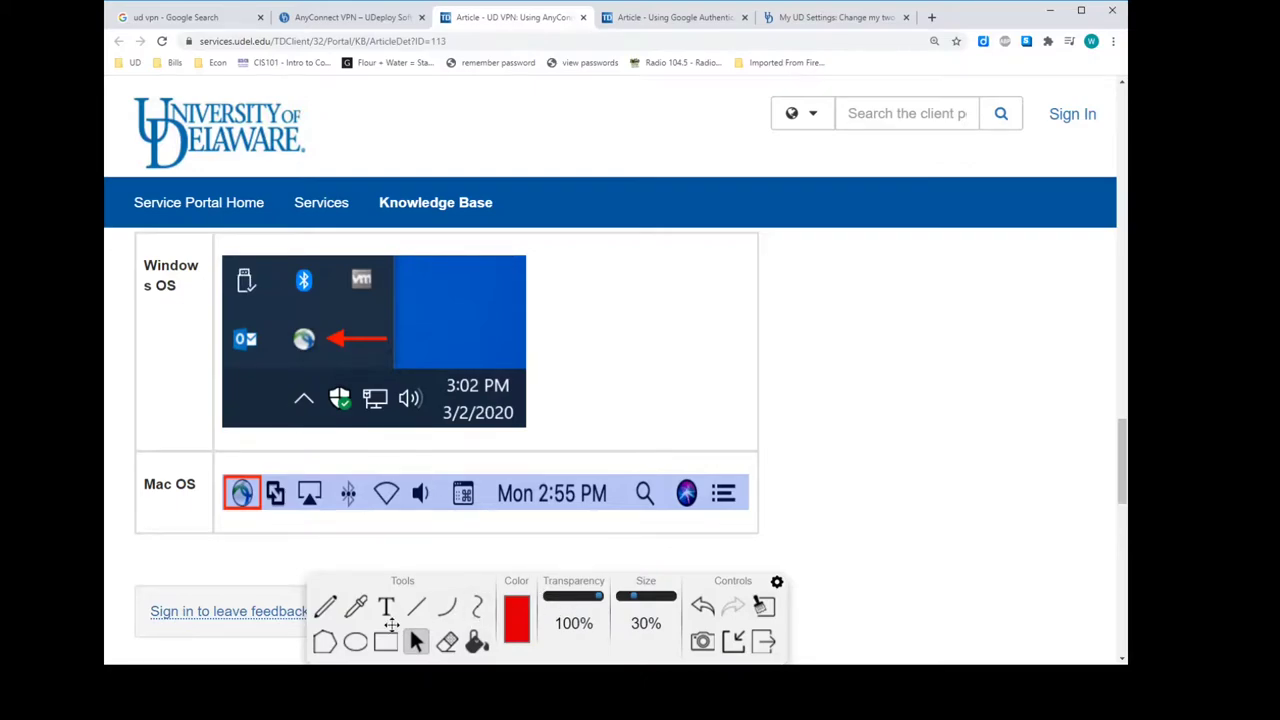
Circle the tray up-arrow and the globe VPN icon in red in the Windows image.
click(355, 642)
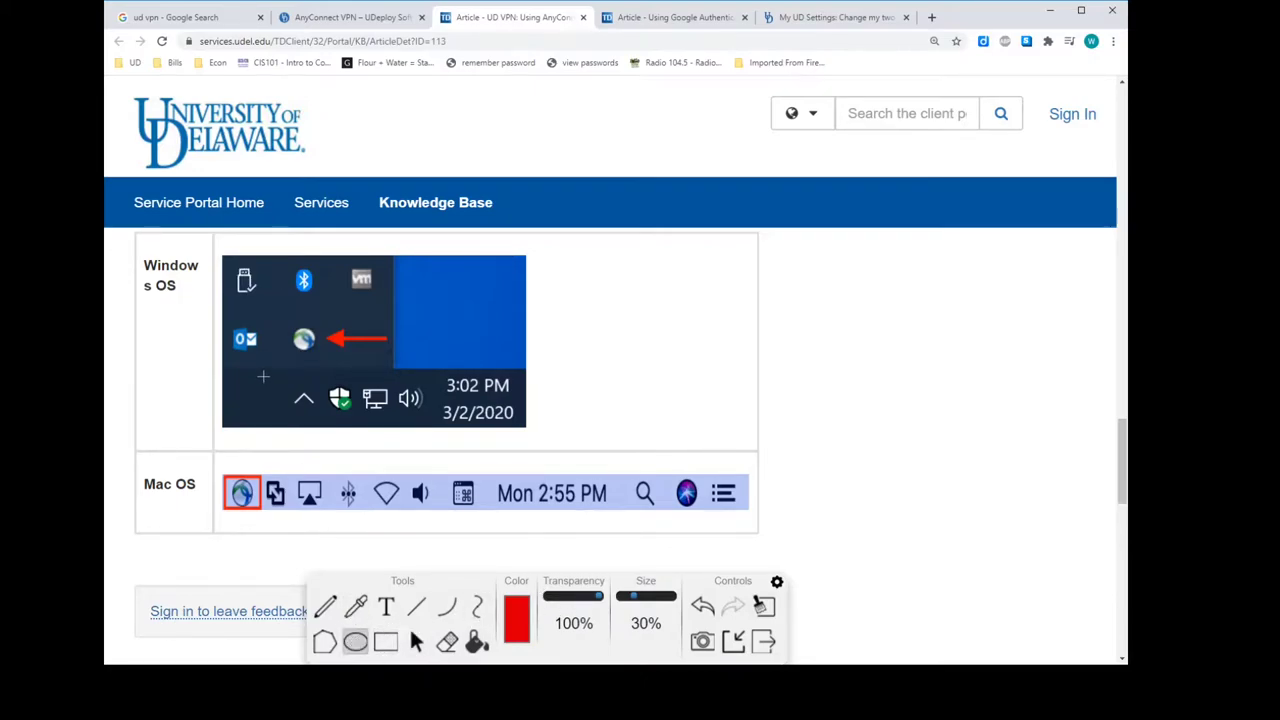
drag(264, 368, 324, 426)
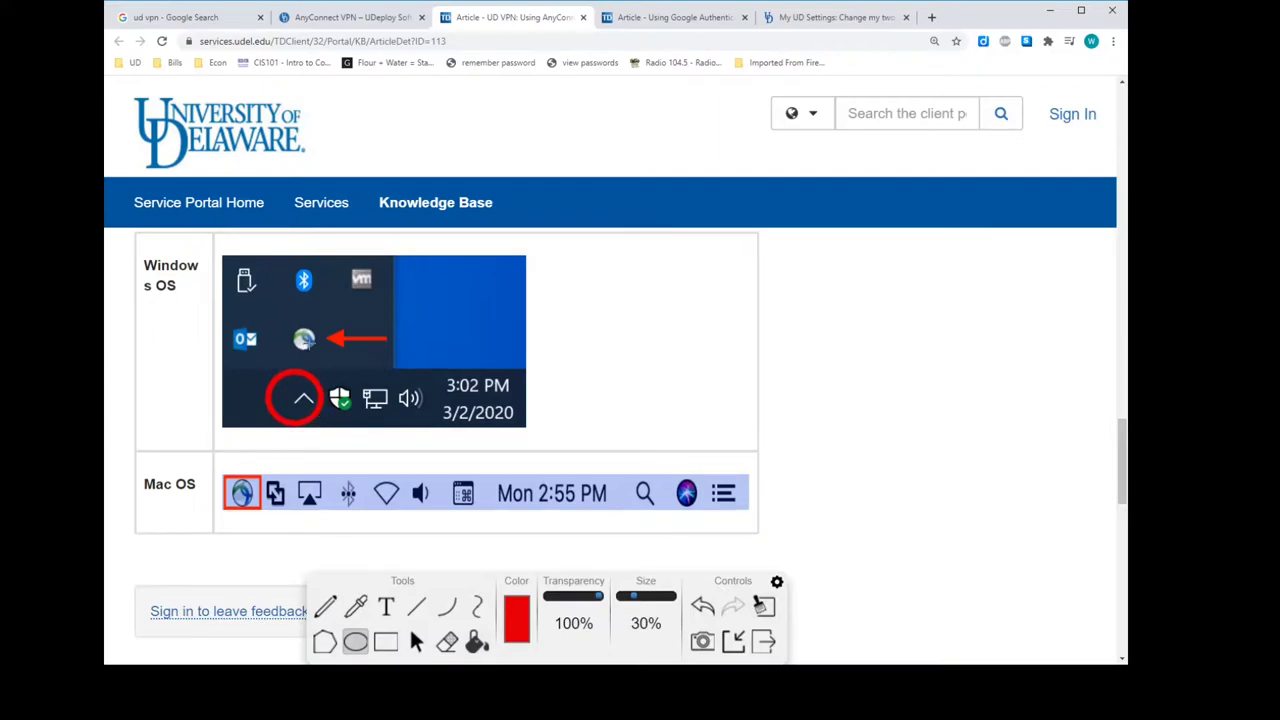
drag(284, 312, 327, 365)
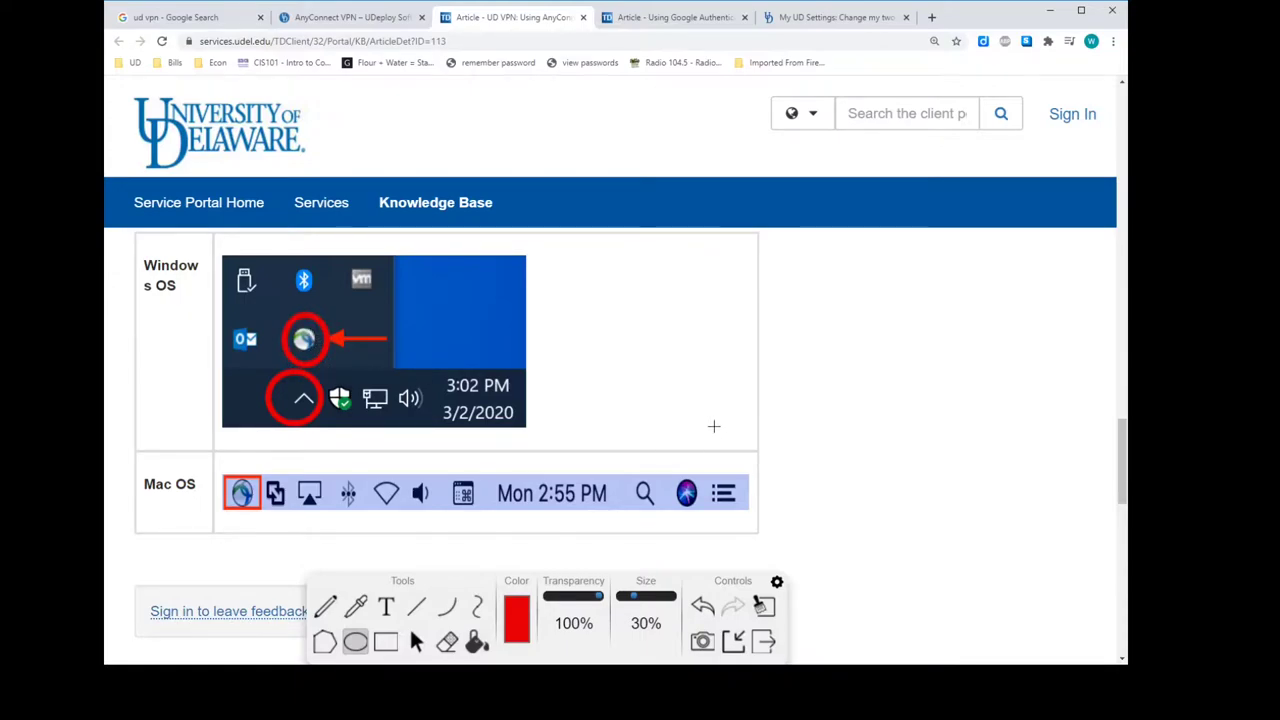
scroll(690, 417, up, 5)
Circle the vpn-chp.nss.udel.edu connection field in the step 3 AnyConnect screenshot in red.
scroll(690, 417, up, 15)
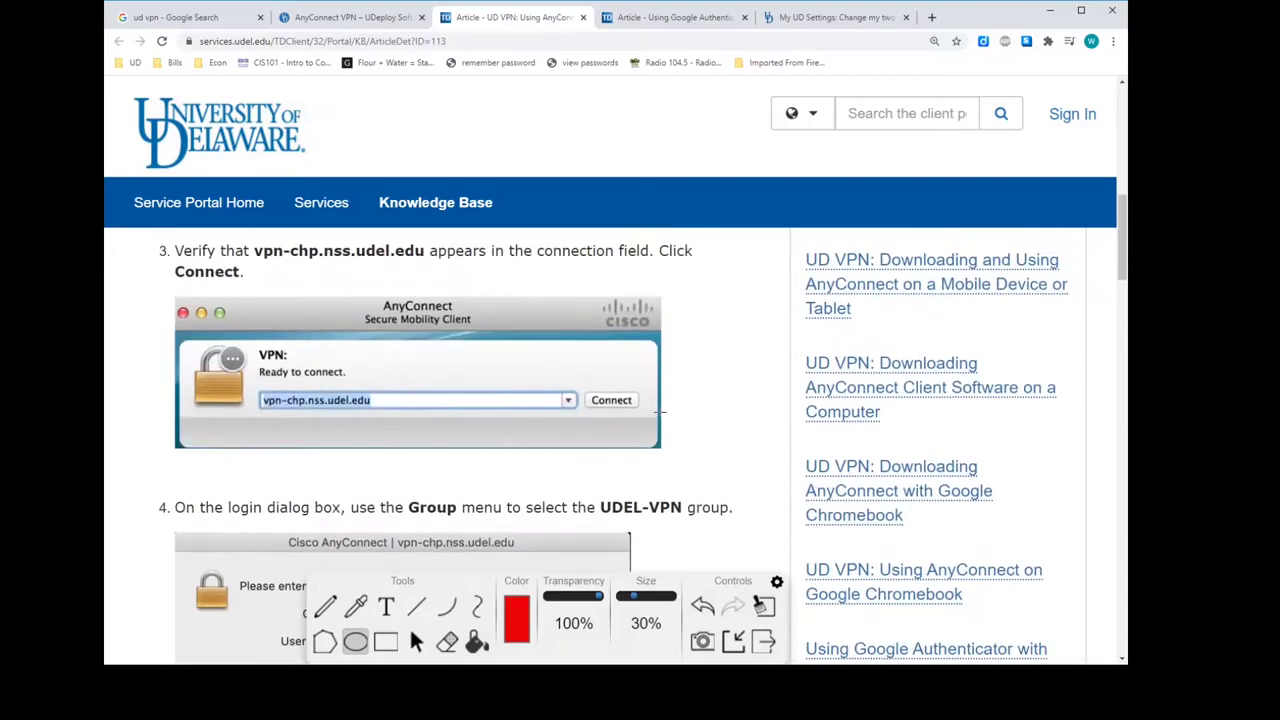
scroll(660, 411, down, 6)
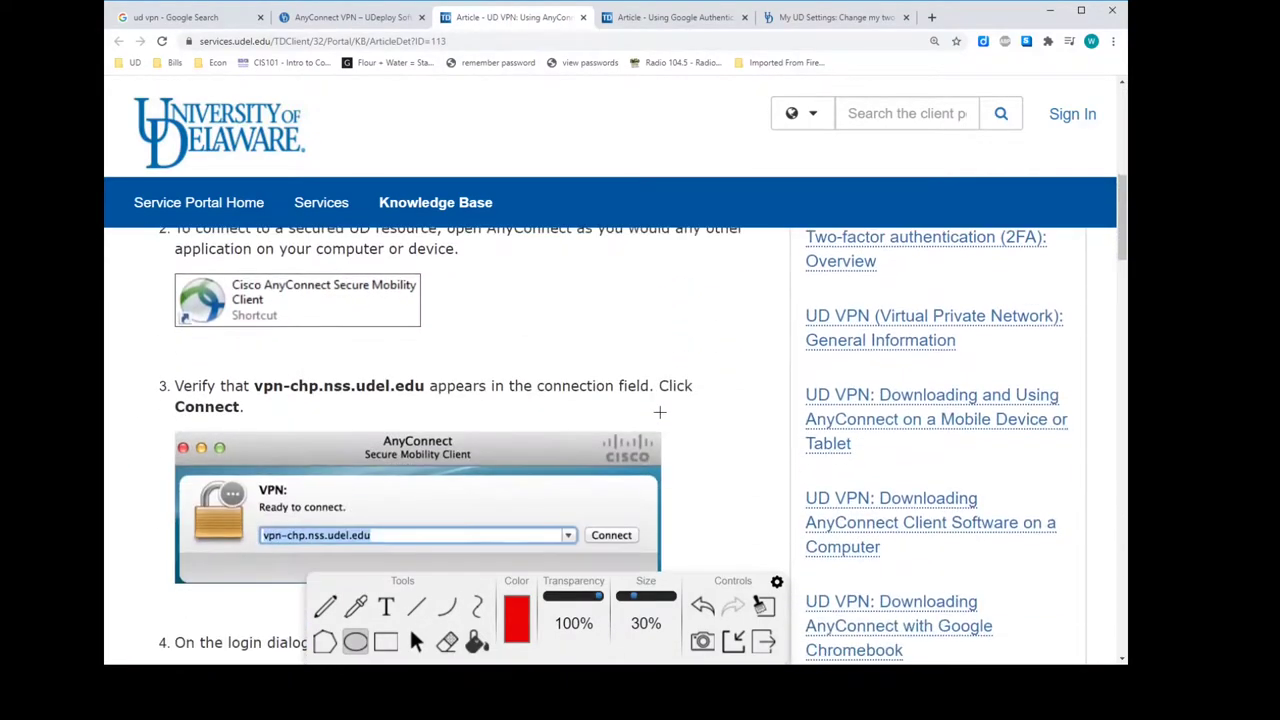
scroll(660, 411, up, 2)
scroll(672, 401, down, 3)
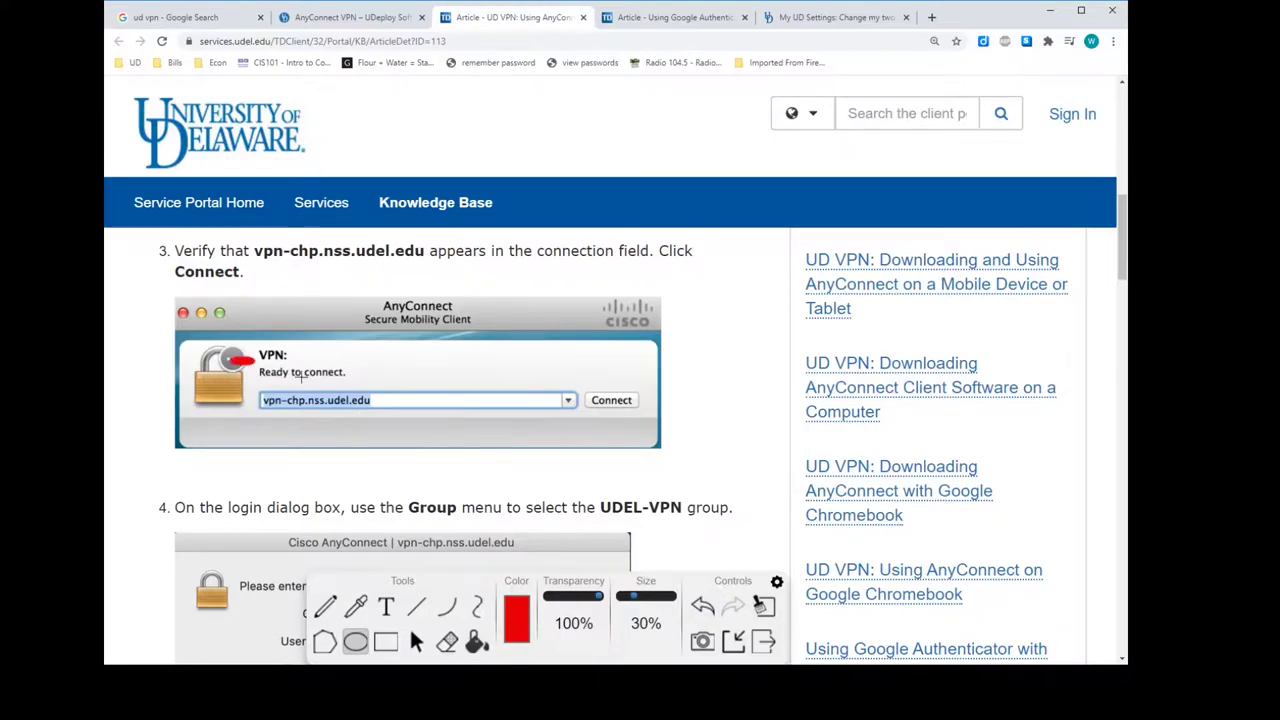
drag(232, 358, 426, 431)
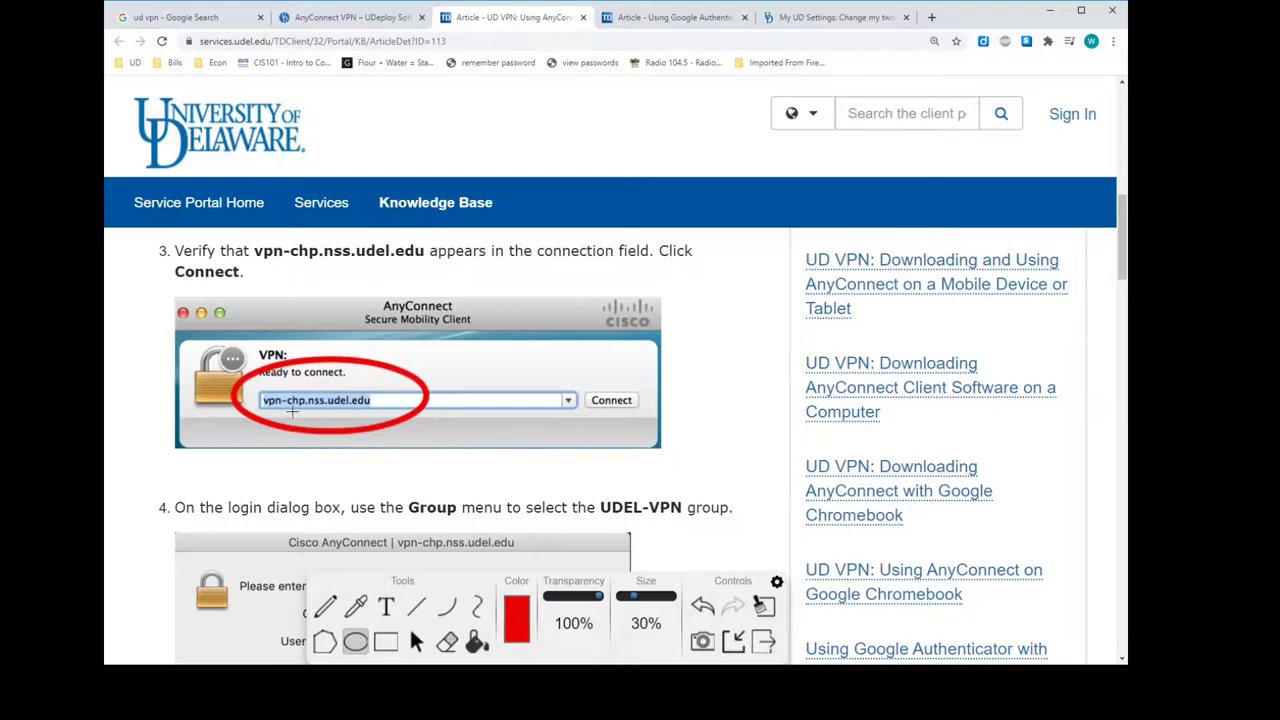
scroll(536, 448, down, 2)
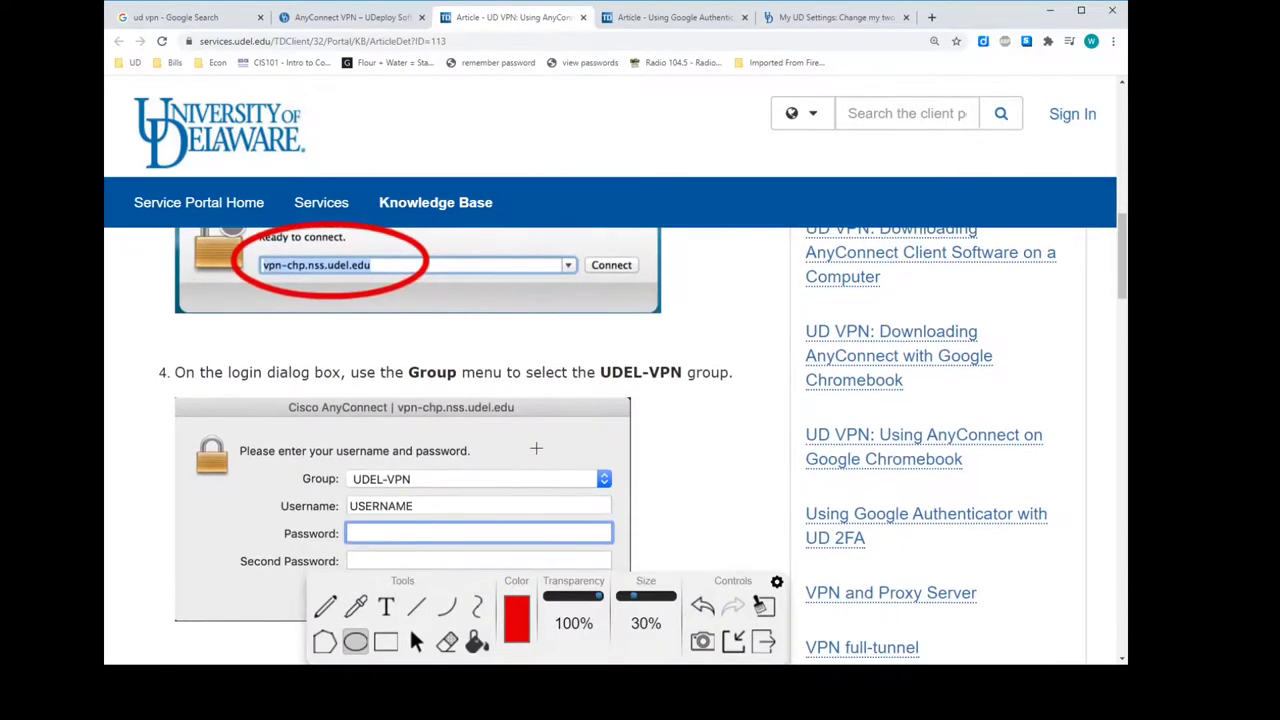
scroll(532, 384, down, 1)
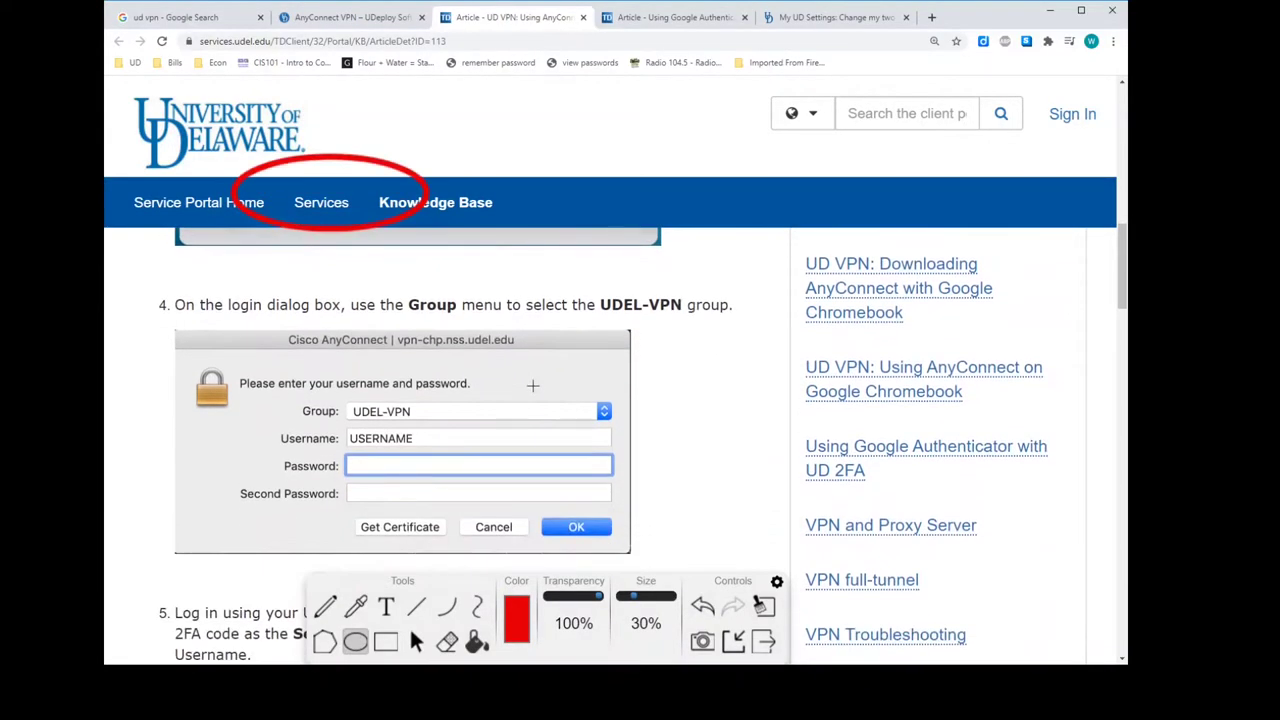
scroll(532, 384, down, 1)
scroll(532, 384, up, 3)
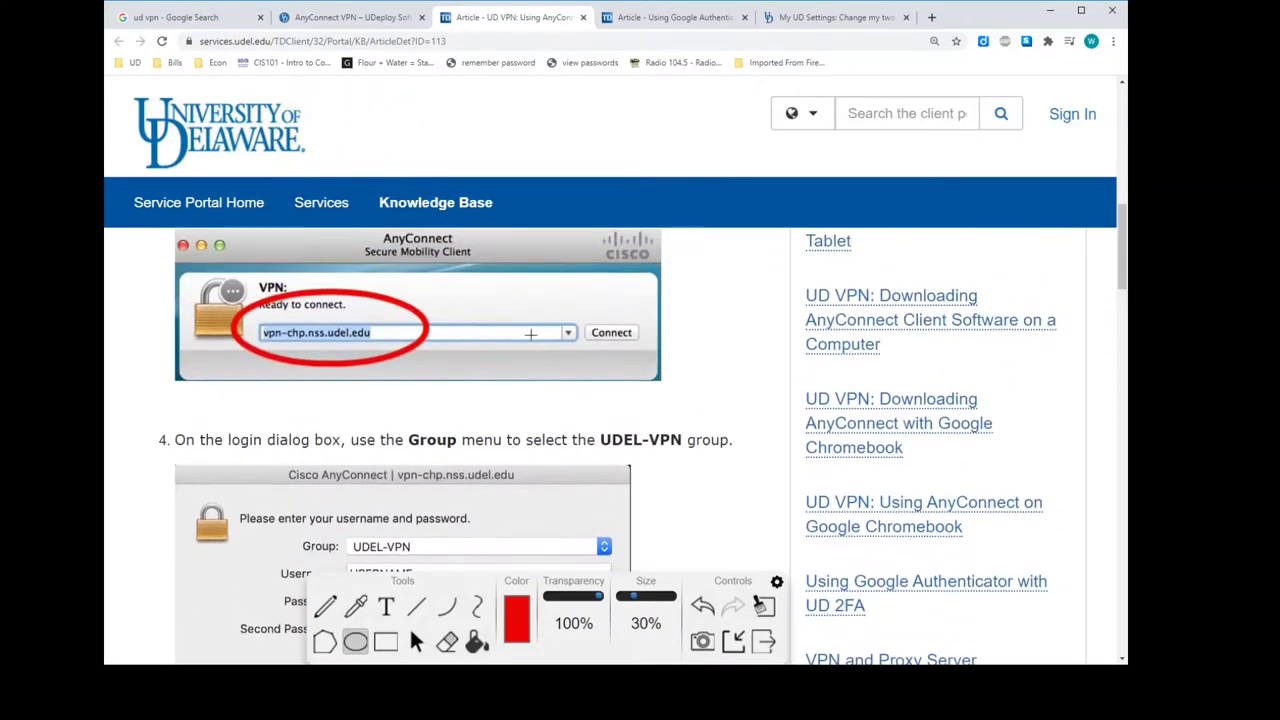
Circle the Connect button, the Group: UDEL-VPN row and the Password field in red.
drag(568, 295, 660, 365)
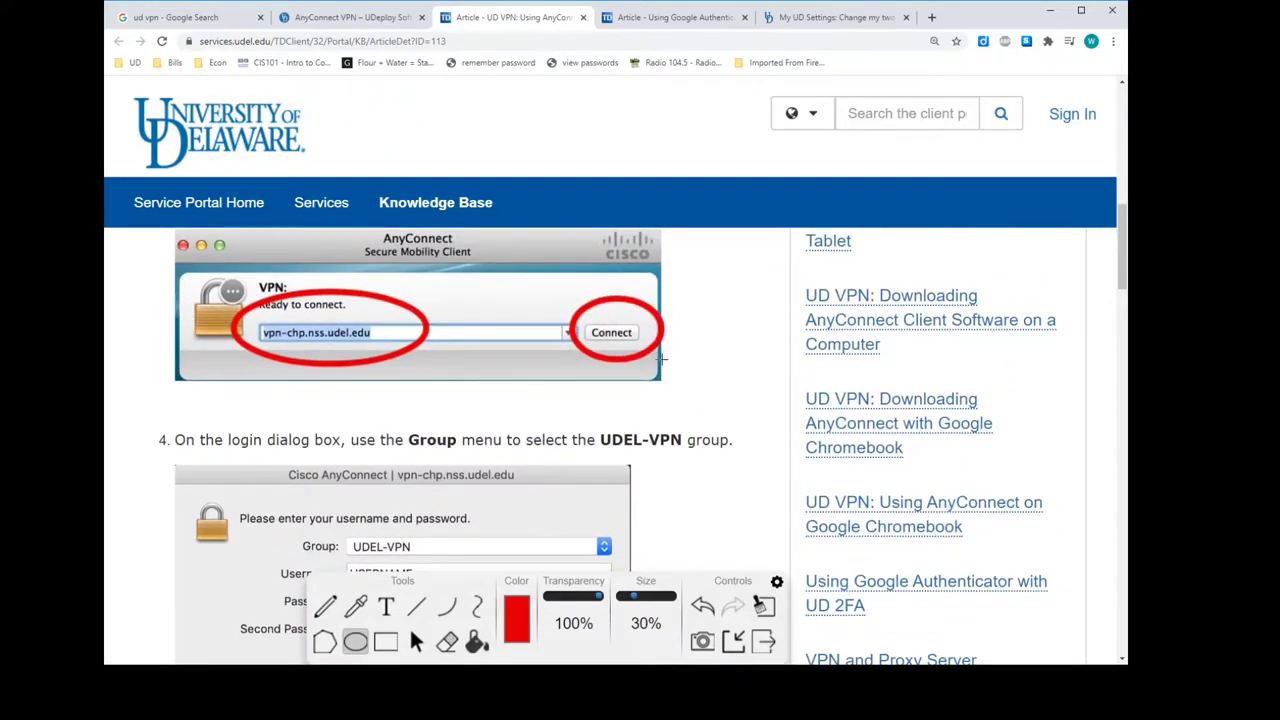
scroll(703, 430, down, 3)
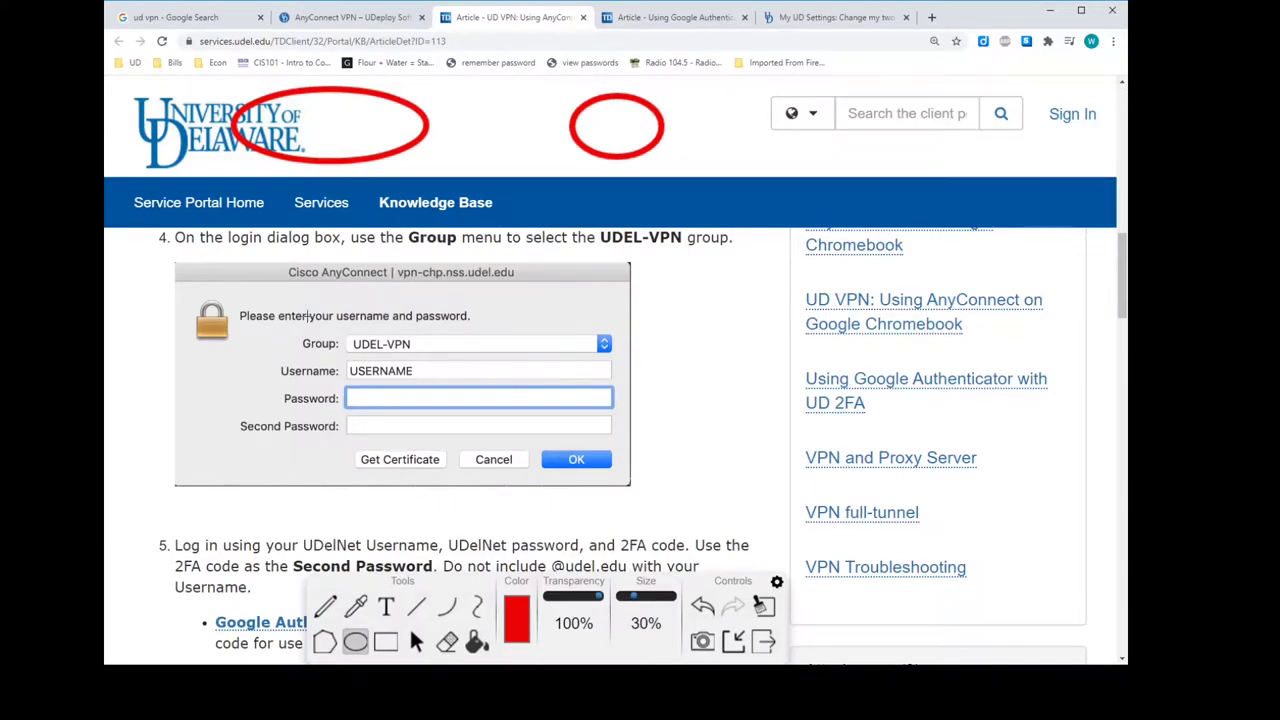
drag(307, 313, 457, 358)
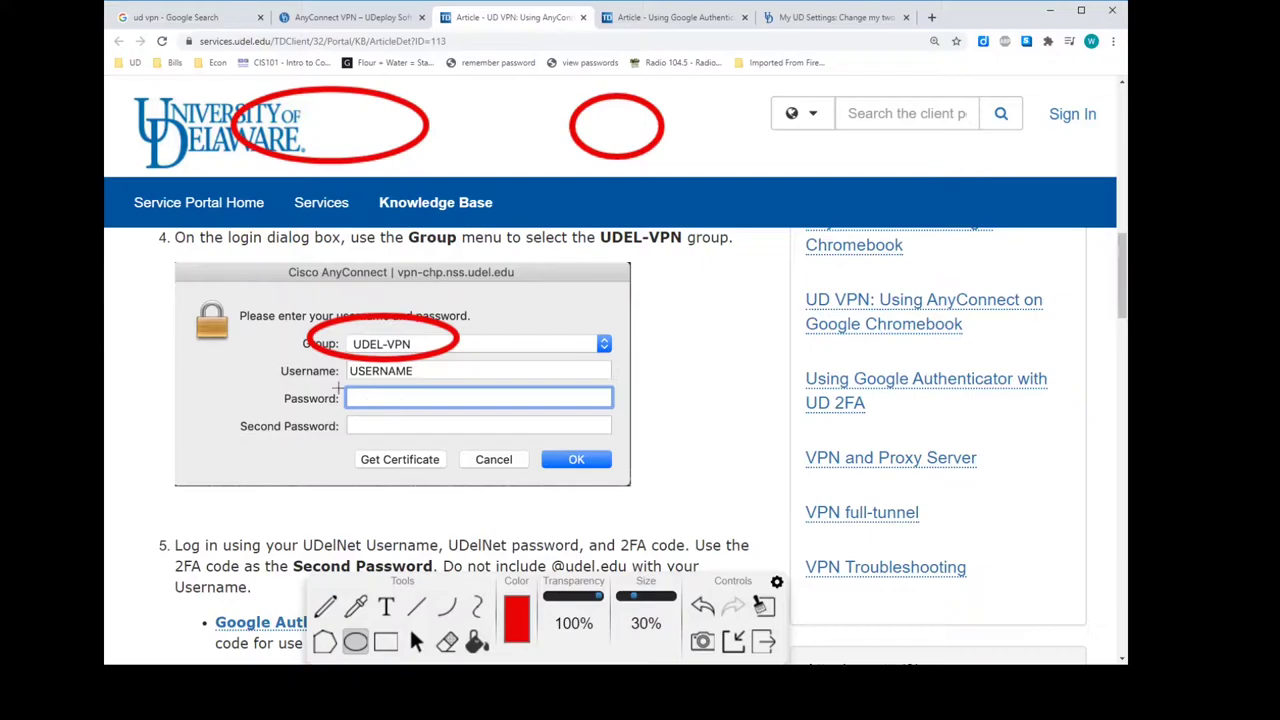
drag(318, 377, 490, 430)
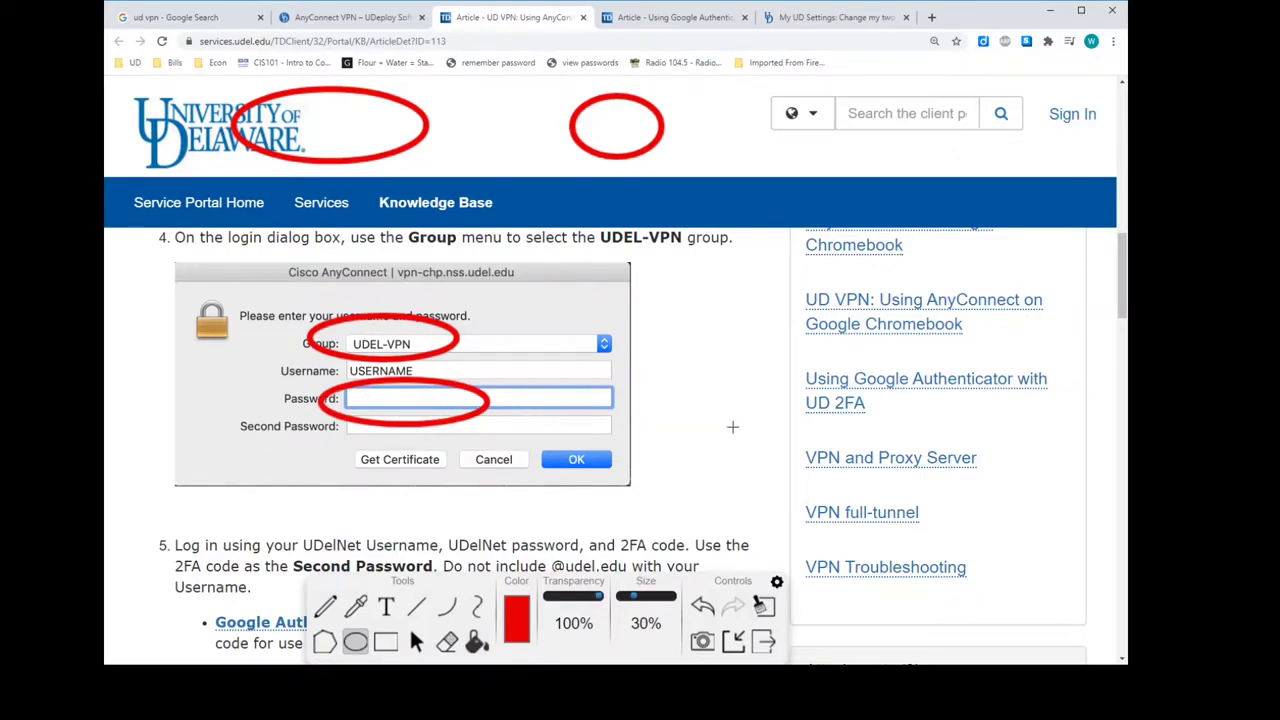
Clear all red annotations, underline Second Password, and scroll to the step 5 login screenshot.
scroll(737, 427, down, 2)
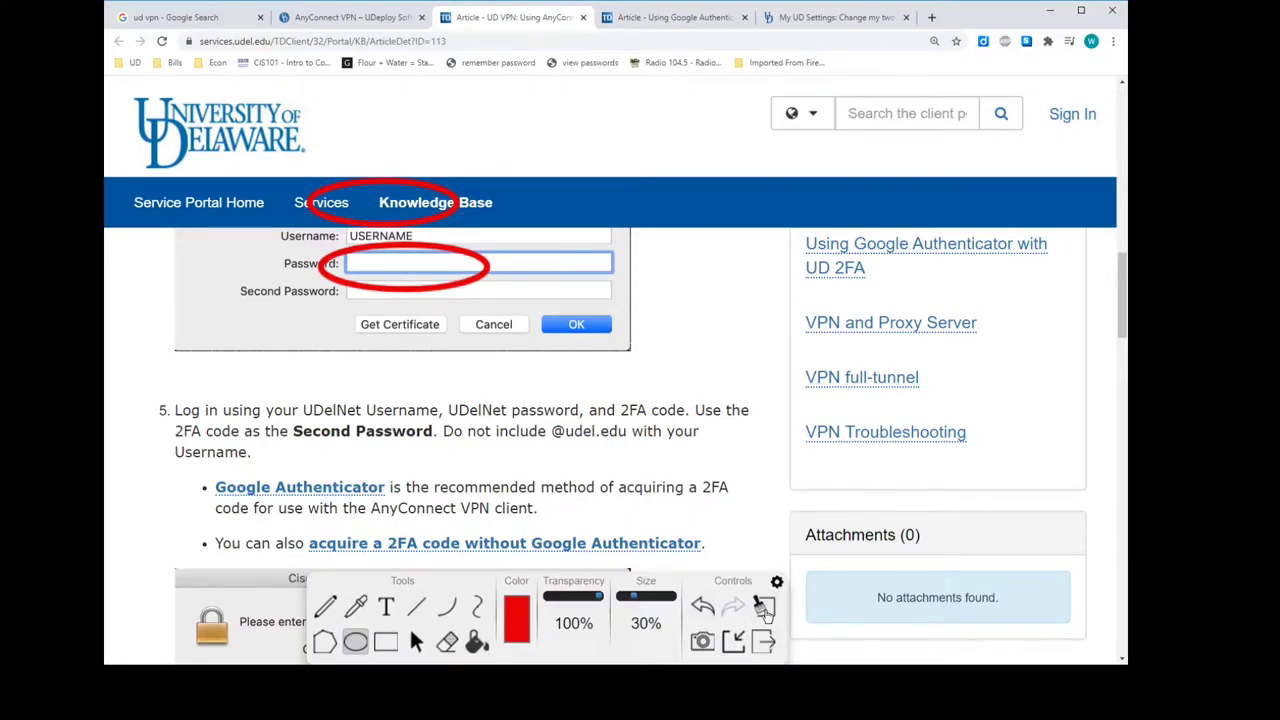
click(765, 608)
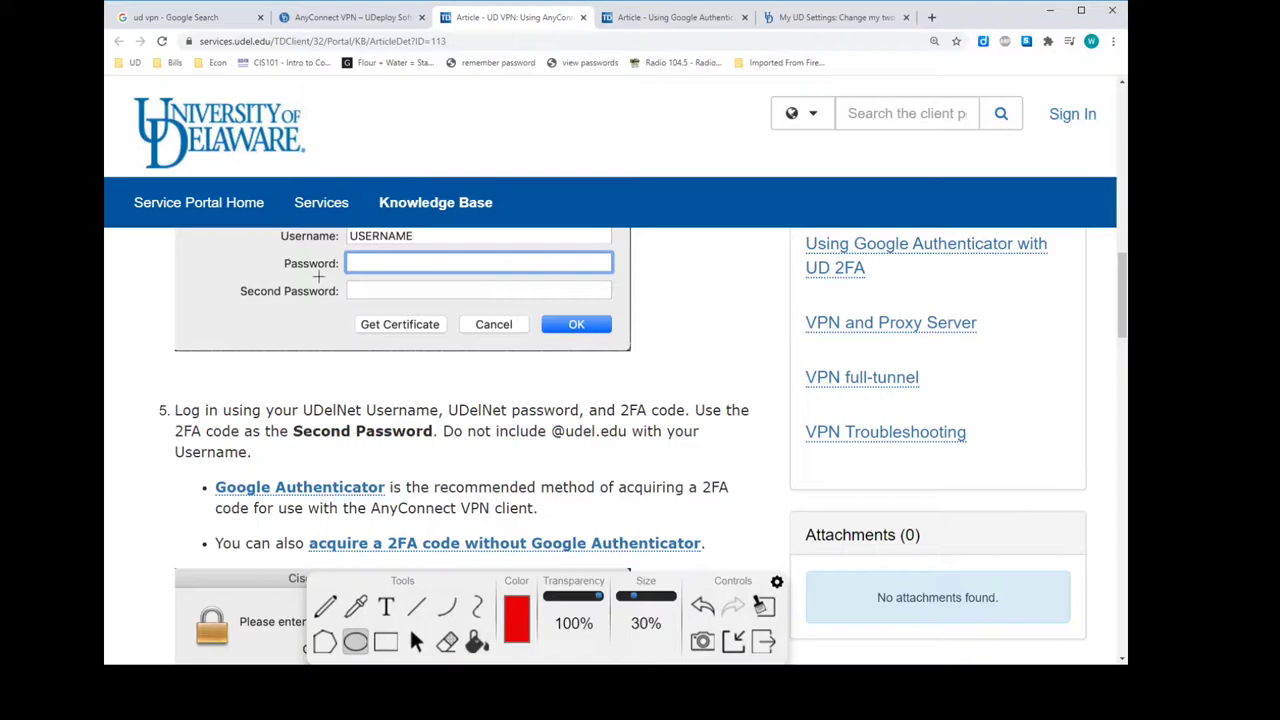
drag(237, 302, 478, 307)
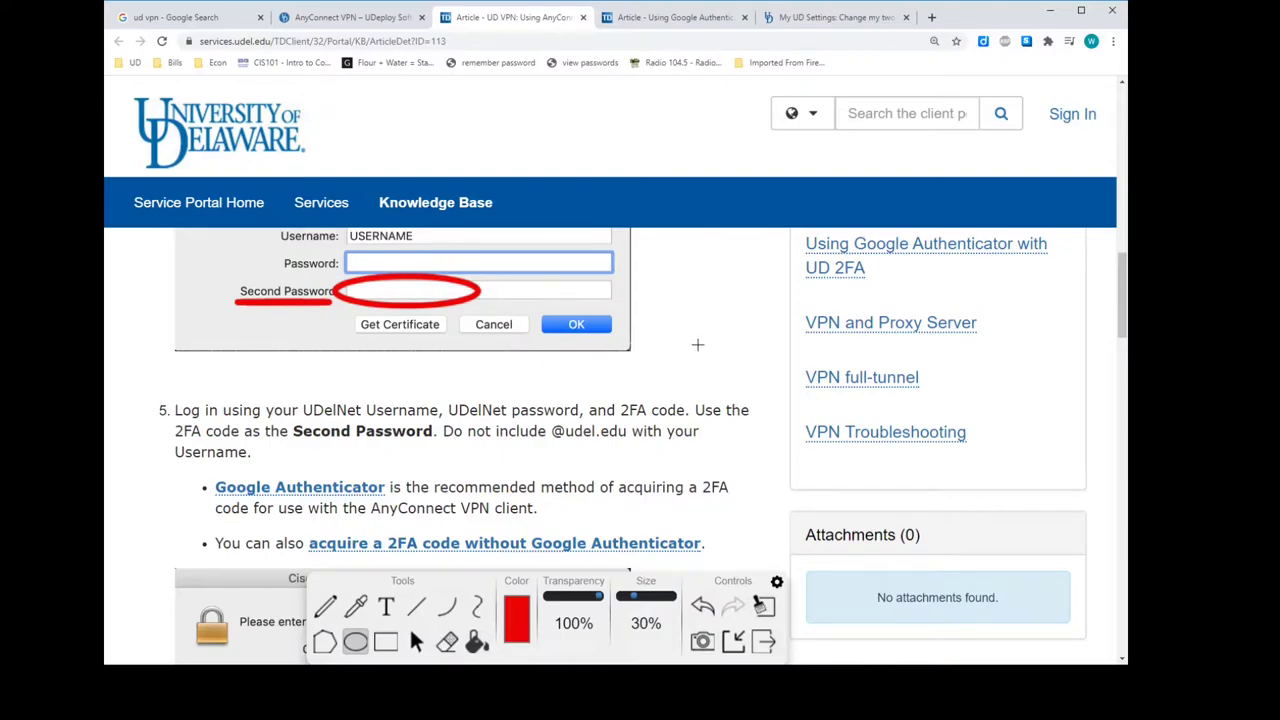
scroll(697, 344, up, 1)
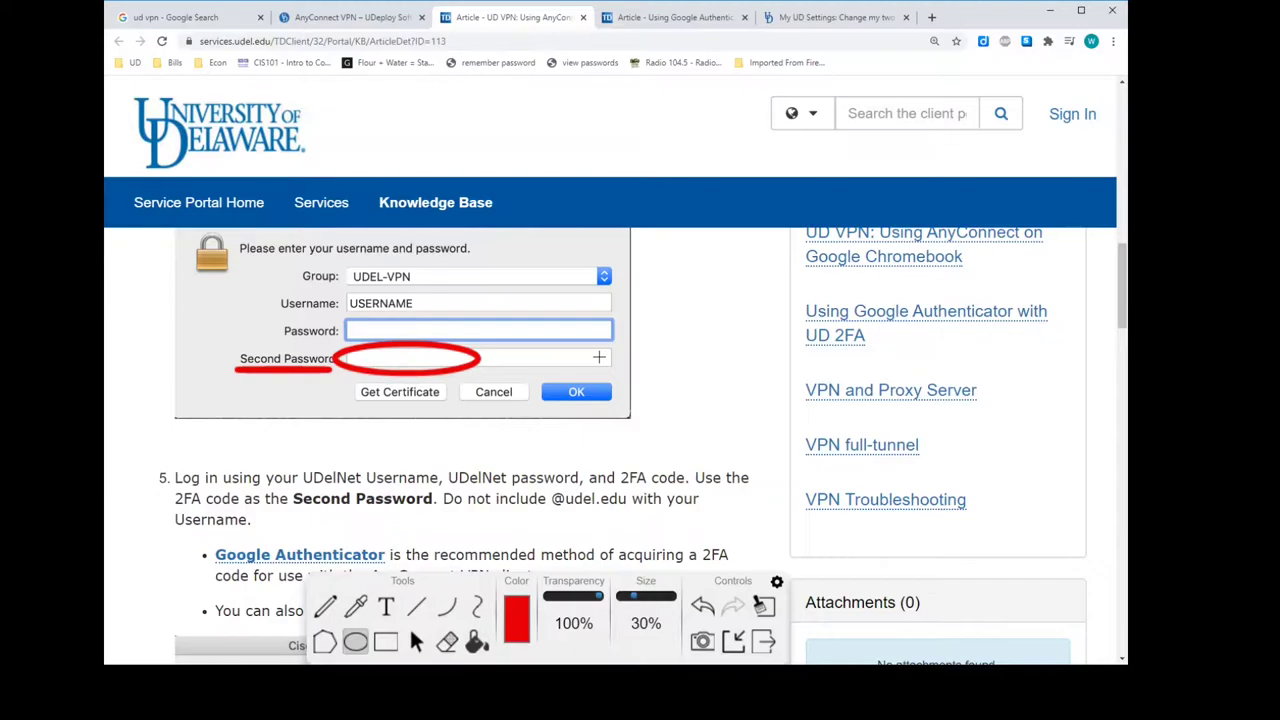
scroll(720, 384, down, 1)
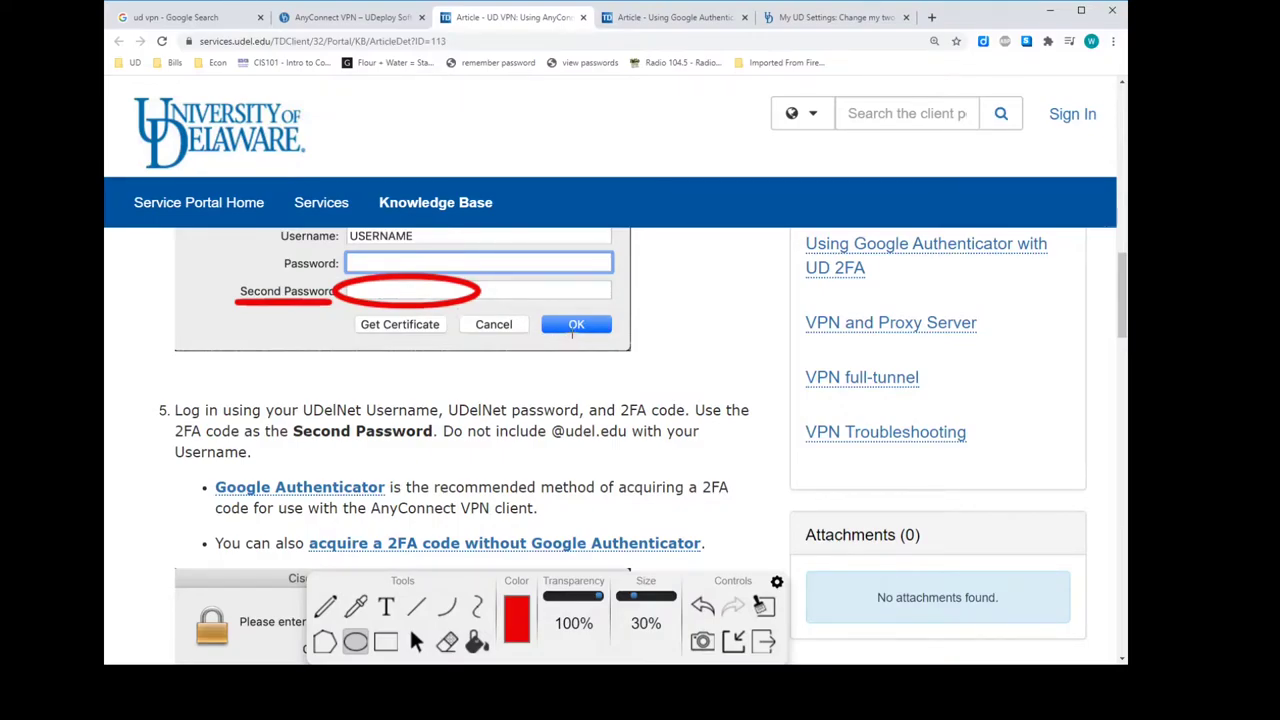
scroll(720, 384, down, 3)
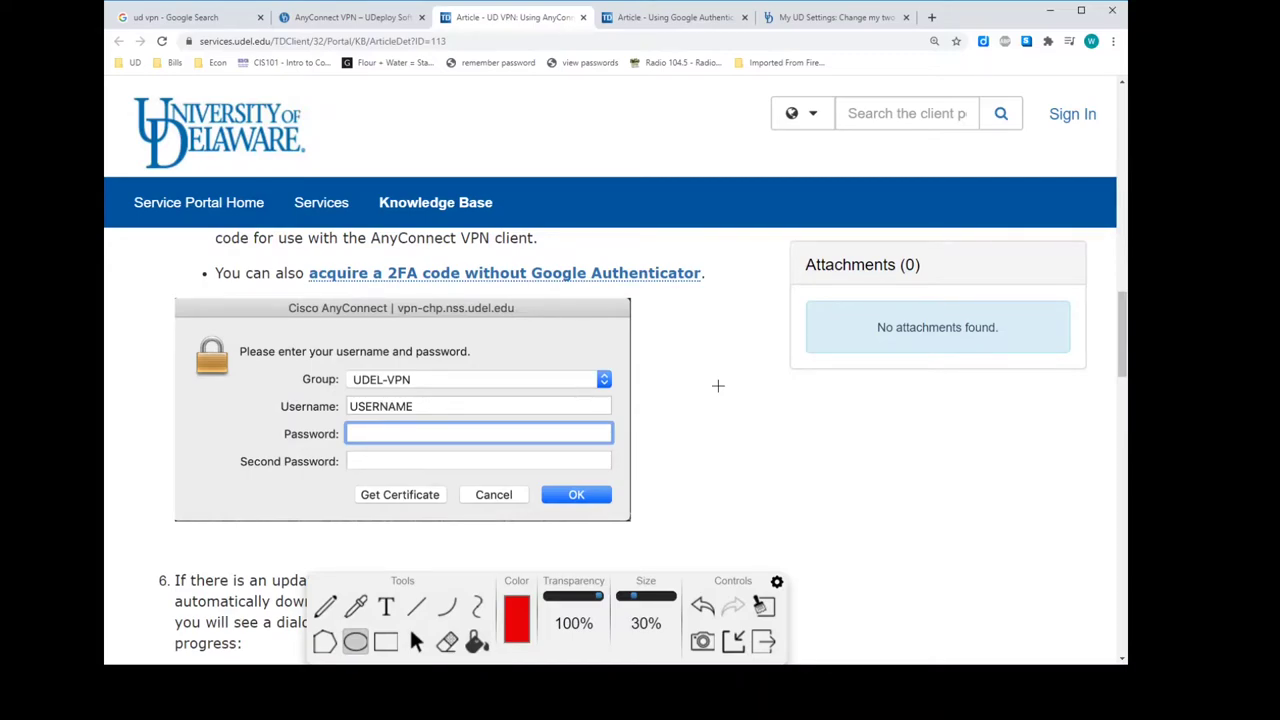
Circle the Username, Password and Second Password rows of the step 5 login screenshot.
scroll(717, 385, down, 1)
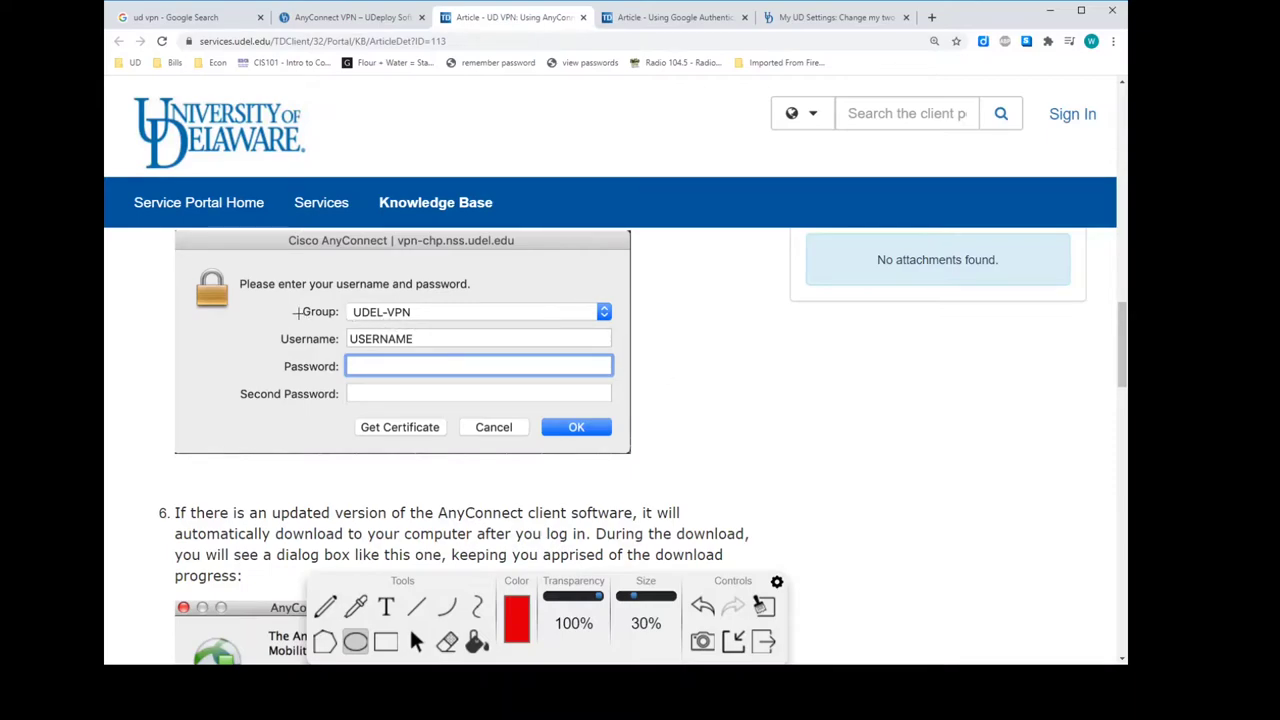
mouse_move(297, 309)
mouse_down()
mouse_move(352, 338)
mouse_move(445, 351)
mouse_up()
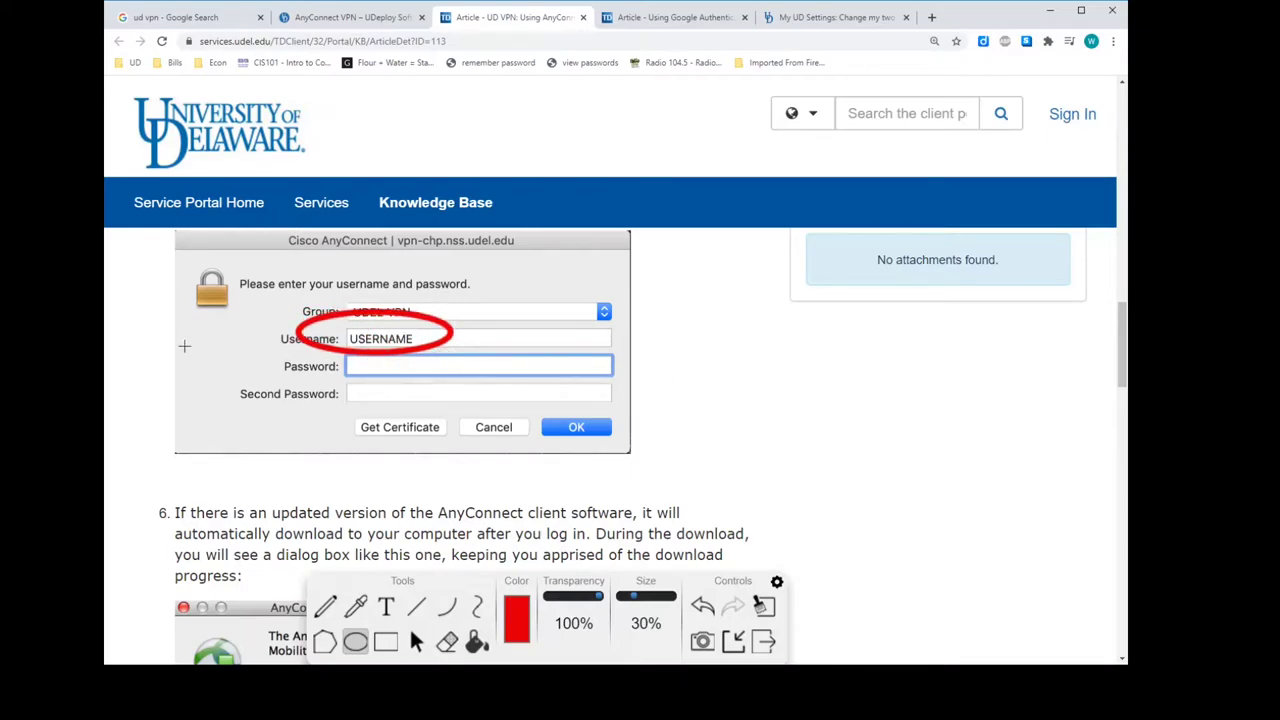
mouse_move(226, 343)
mouse_down()
mouse_move(378, 402)
mouse_move(482, 392)
mouse_move(482, 378)
mouse_up()
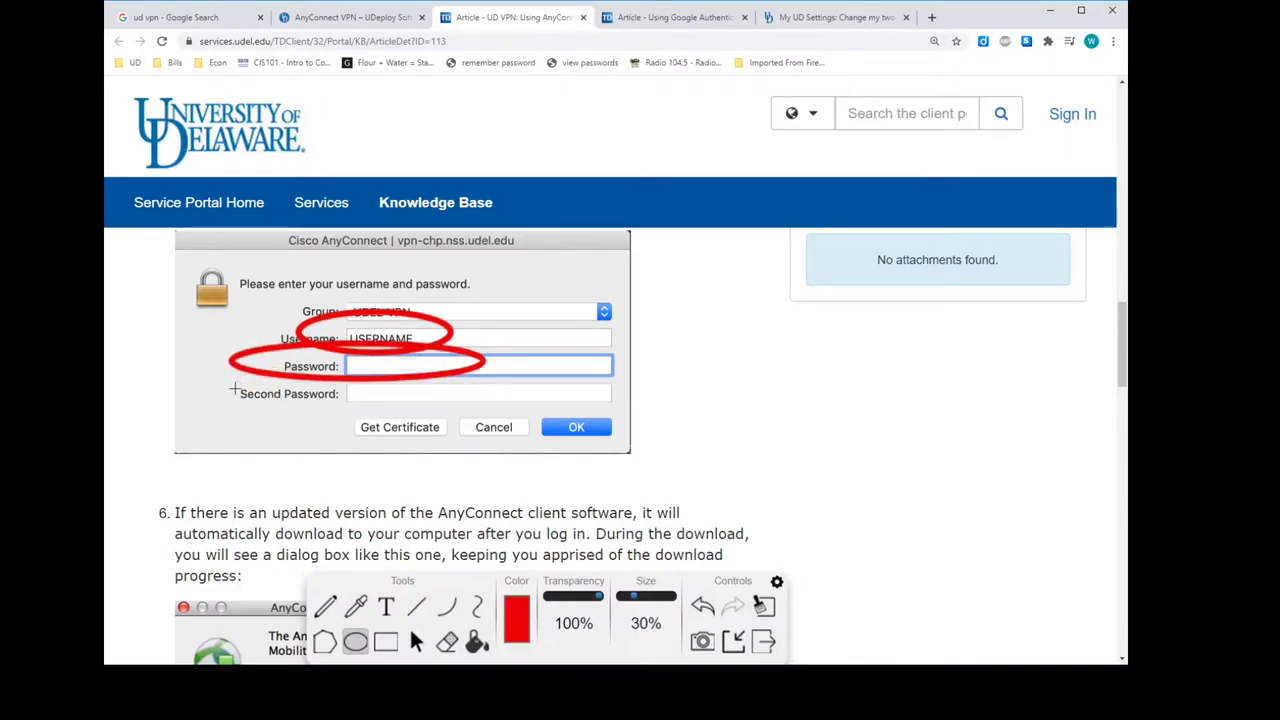
drag(238, 378, 468, 423)
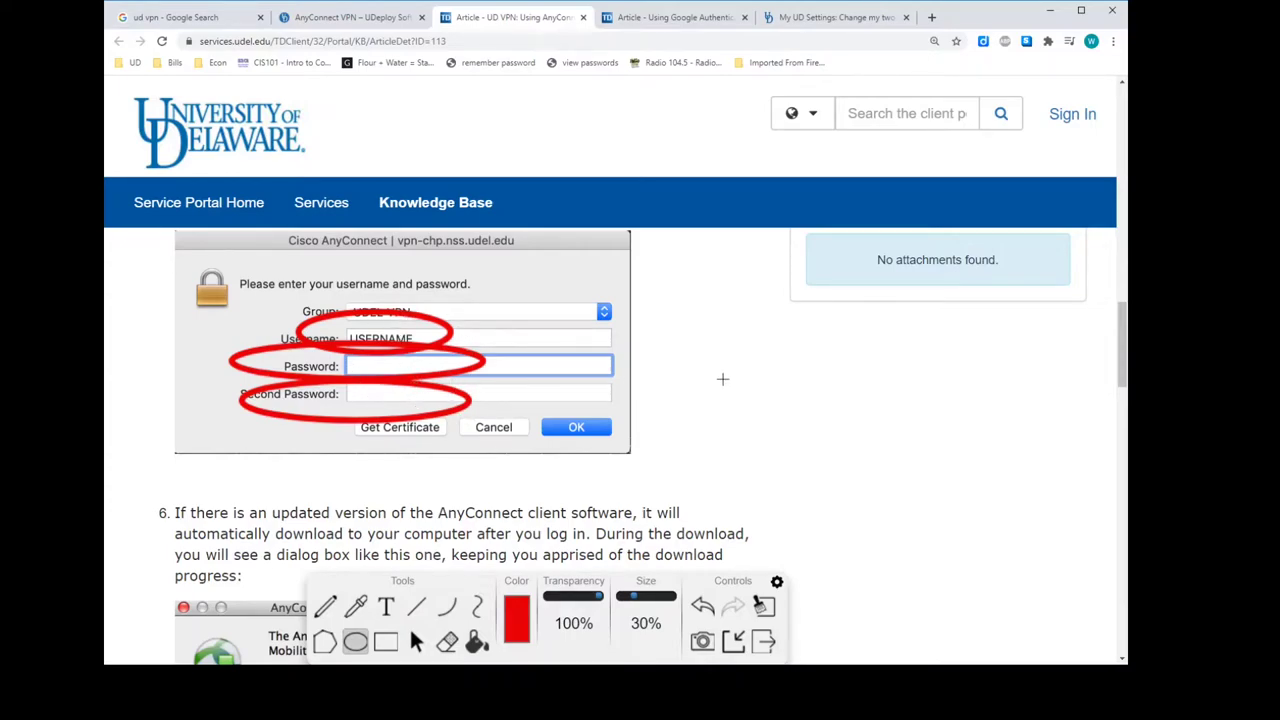
Circle the link about codes without Google Authenticator and the OK button in red.
scroll(693, 420, down, 1)
scroll(693, 420, up, 3)
scroll(693, 420, down, 1)
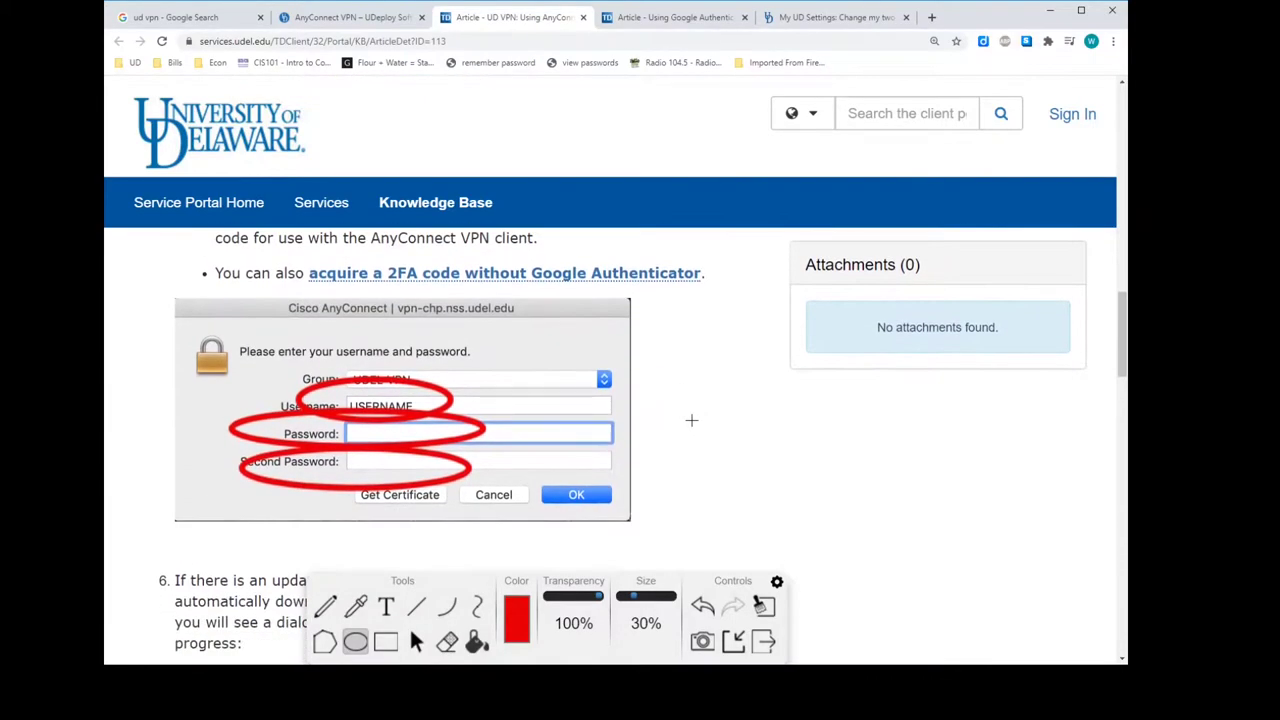
scroll(702, 368, up, 1)
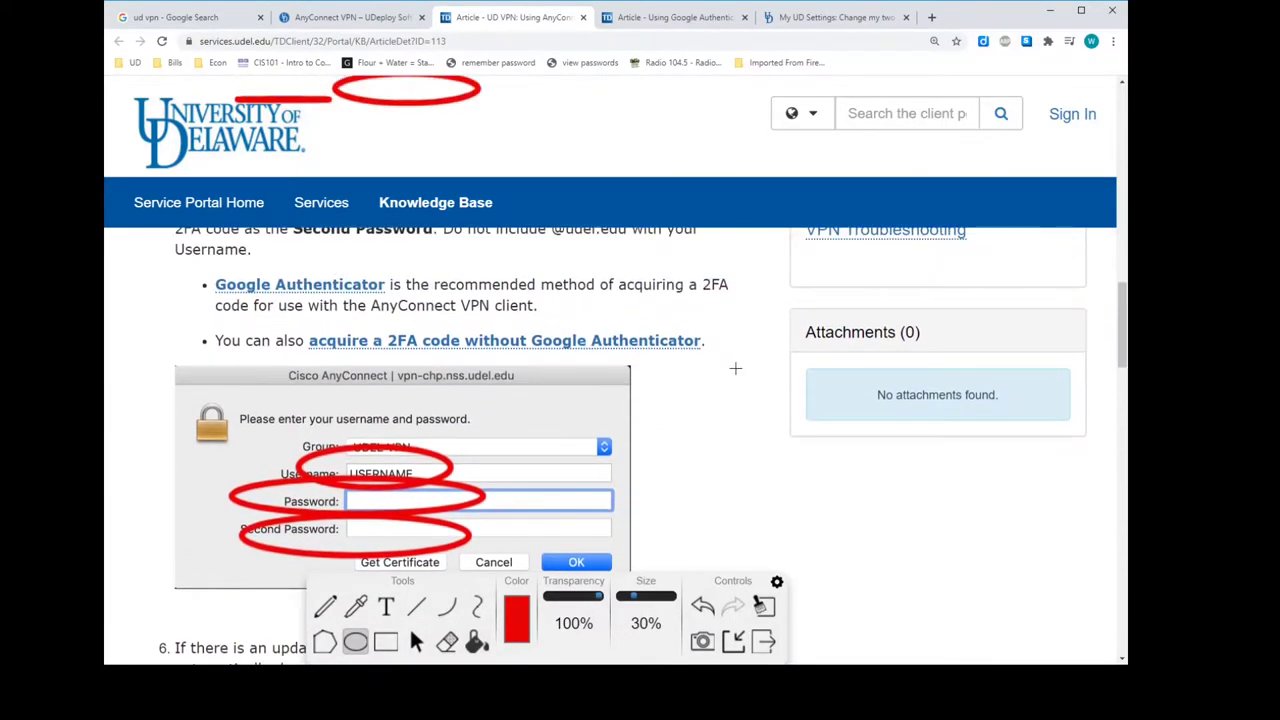
mouse_move(738, 370)
mouse_down()
mouse_move(521, 331)
mouse_move(508, 312)
mouse_up()
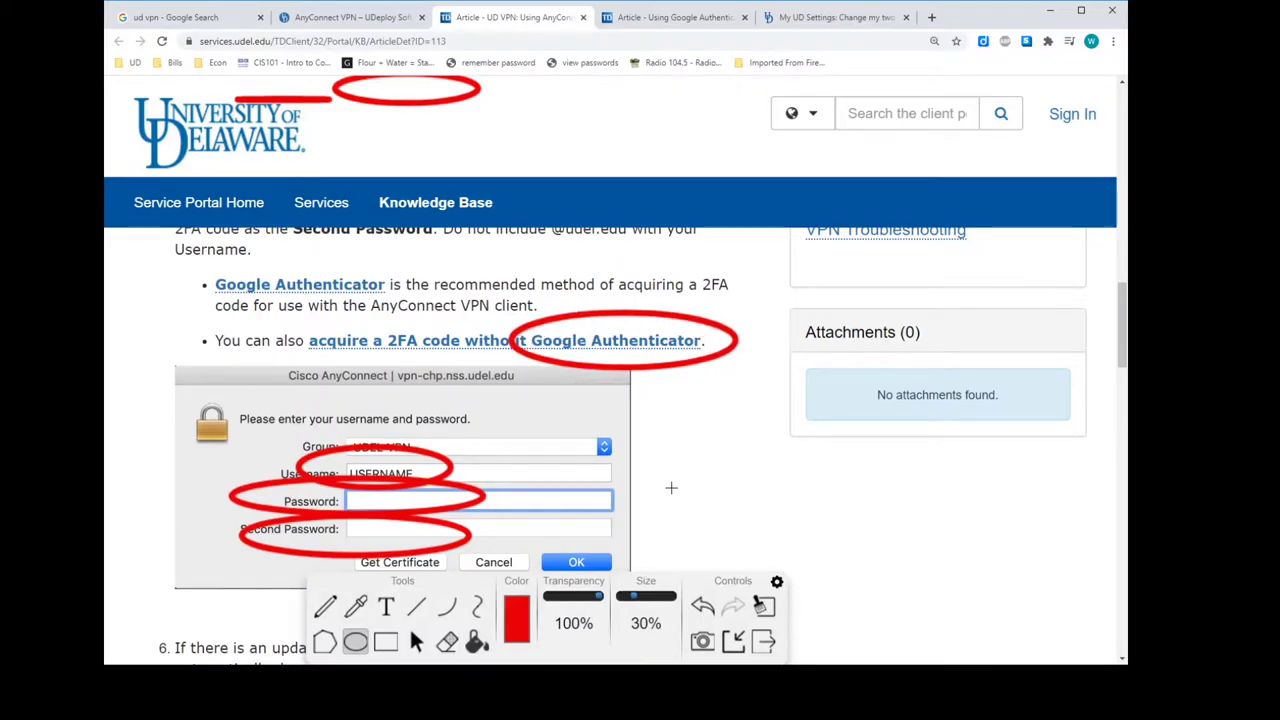
scroll(671, 487, down, 2)
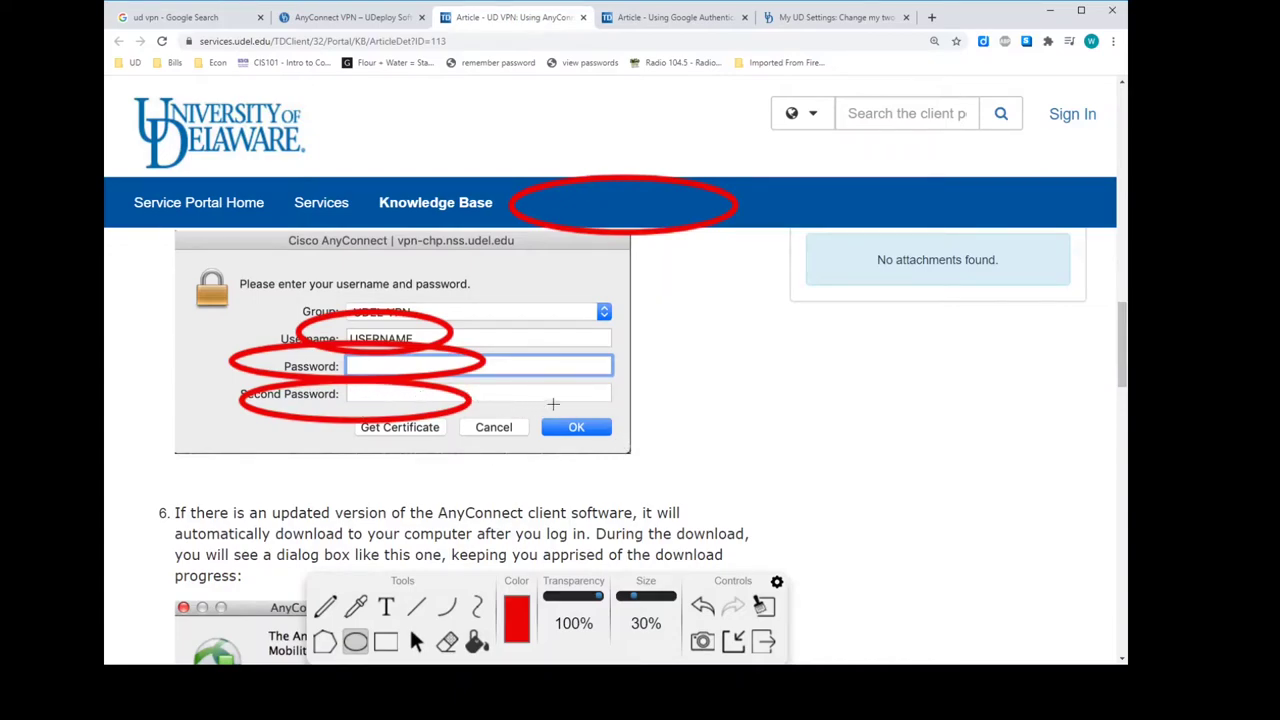
drag(529, 397, 694, 462)
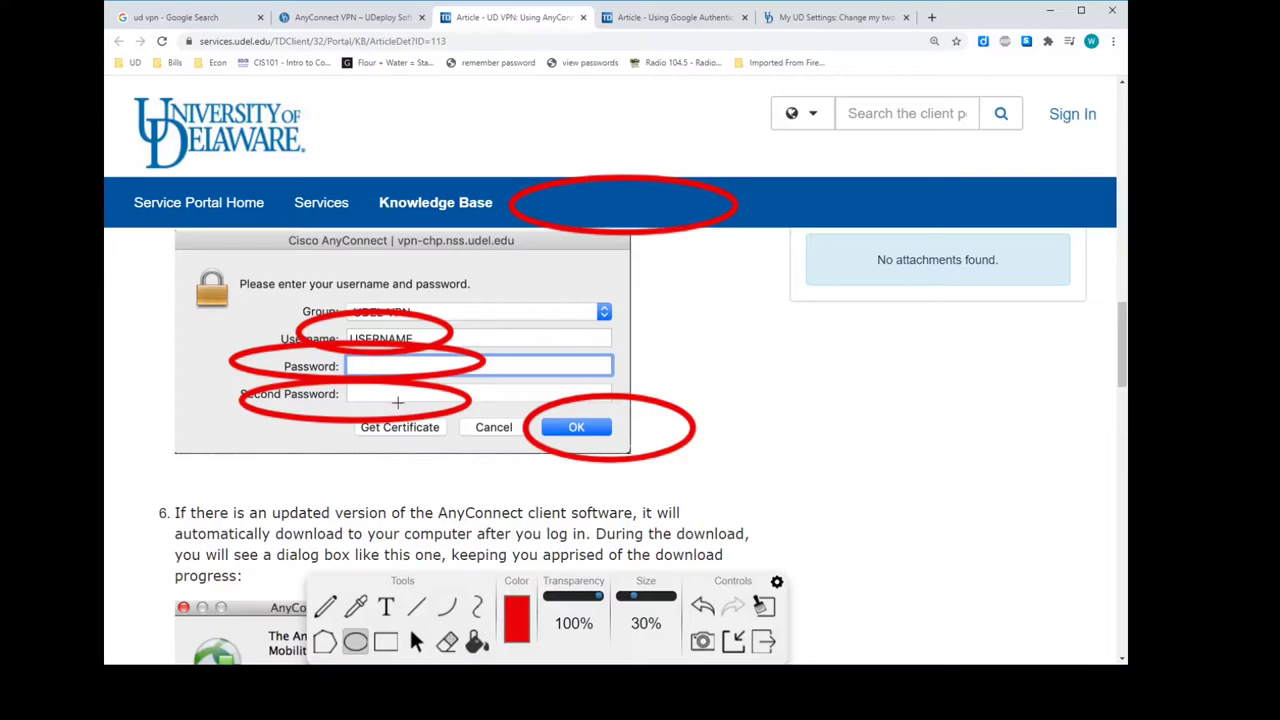
scroll(824, 455, down, 3)
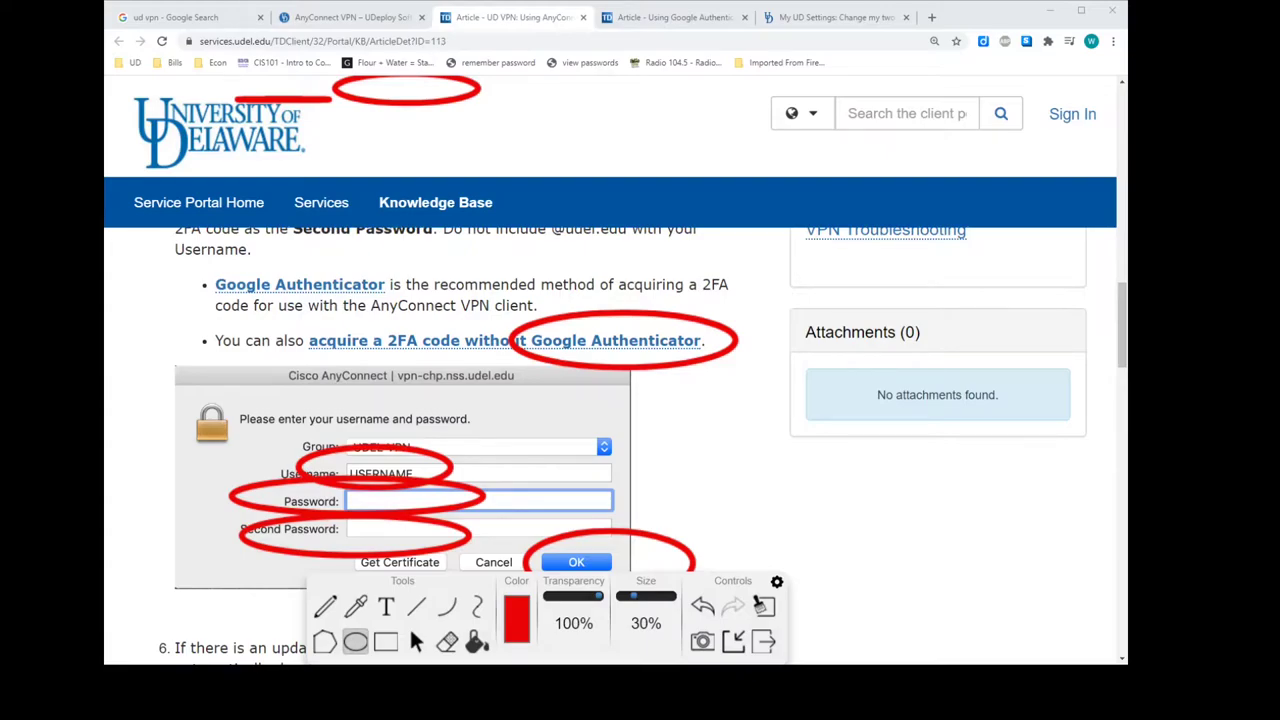
Circle Google Authenticator in the first bullet in red, then stop drawing.
mouse_move(210, 266)
mouse_down()
mouse_move(366, 314)
mouse_move(400, 310)
mouse_up()
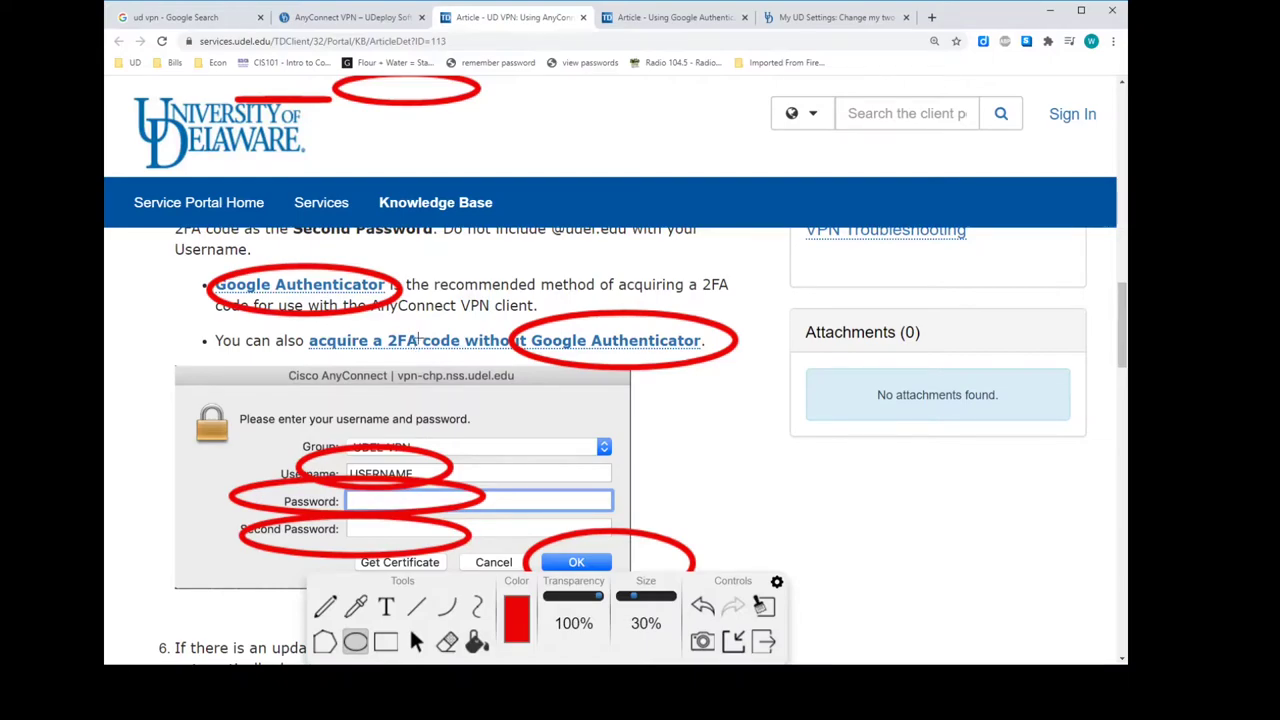
click(417, 643)
Go to the Using Google Authenticator article's Setting up Google Authenticator steps.
click(652, 18)
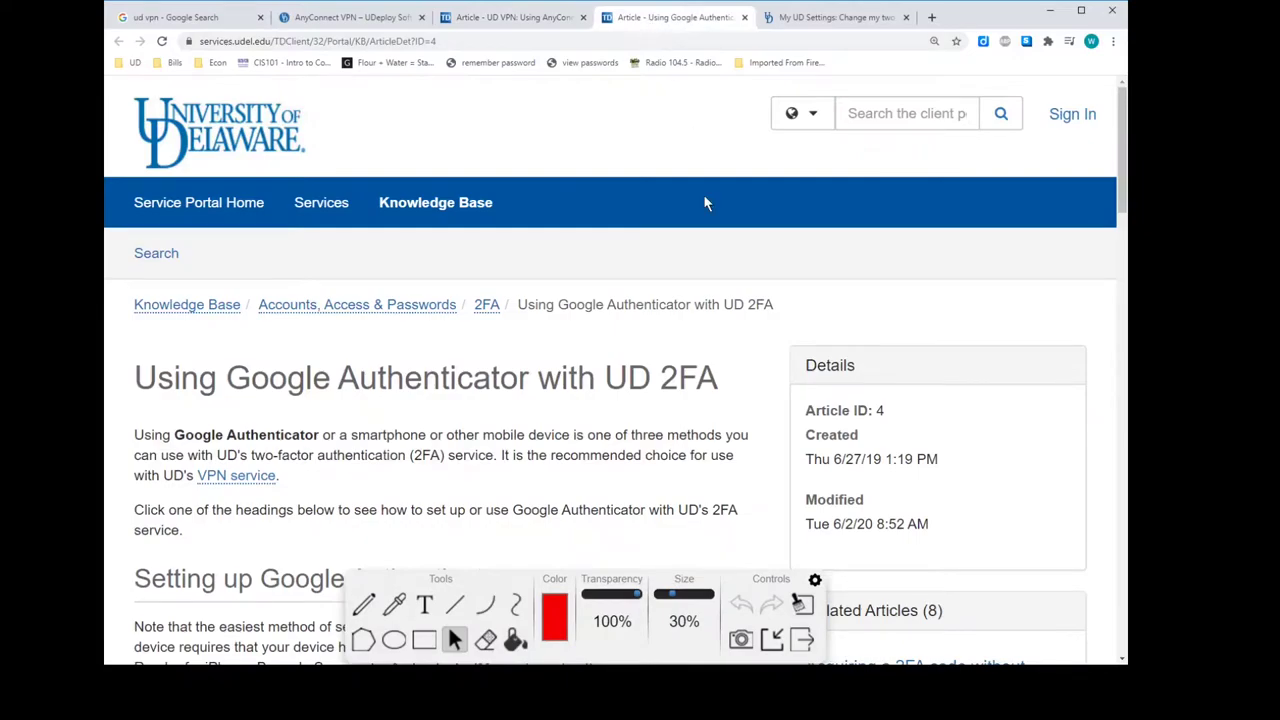
scroll(451, 380, down, 1)
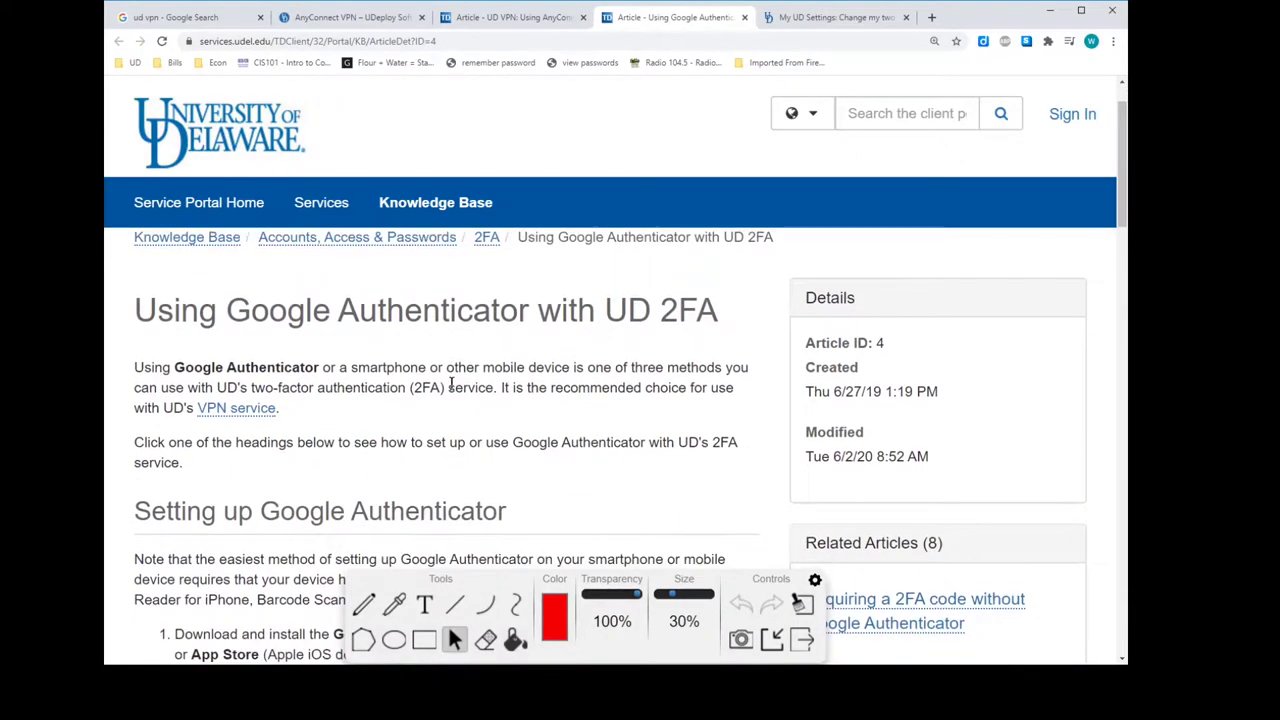
scroll(451, 384, down, 1)
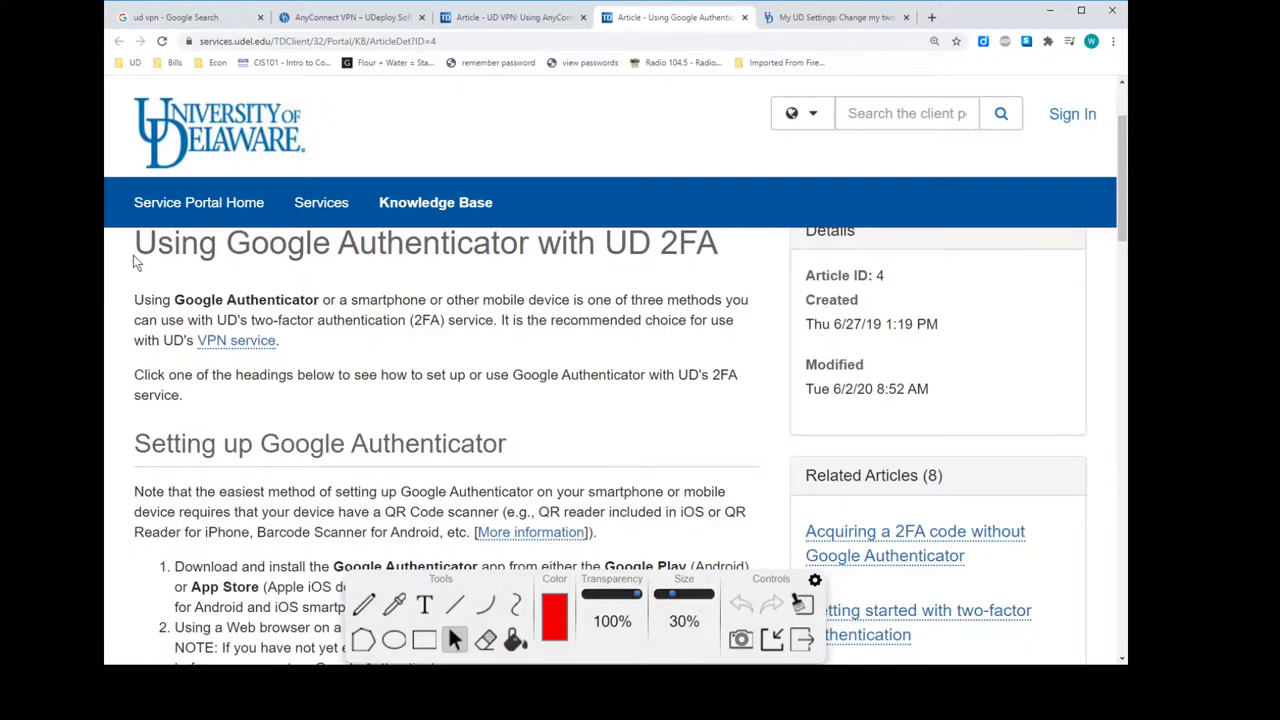
scroll(583, 346, down, 3)
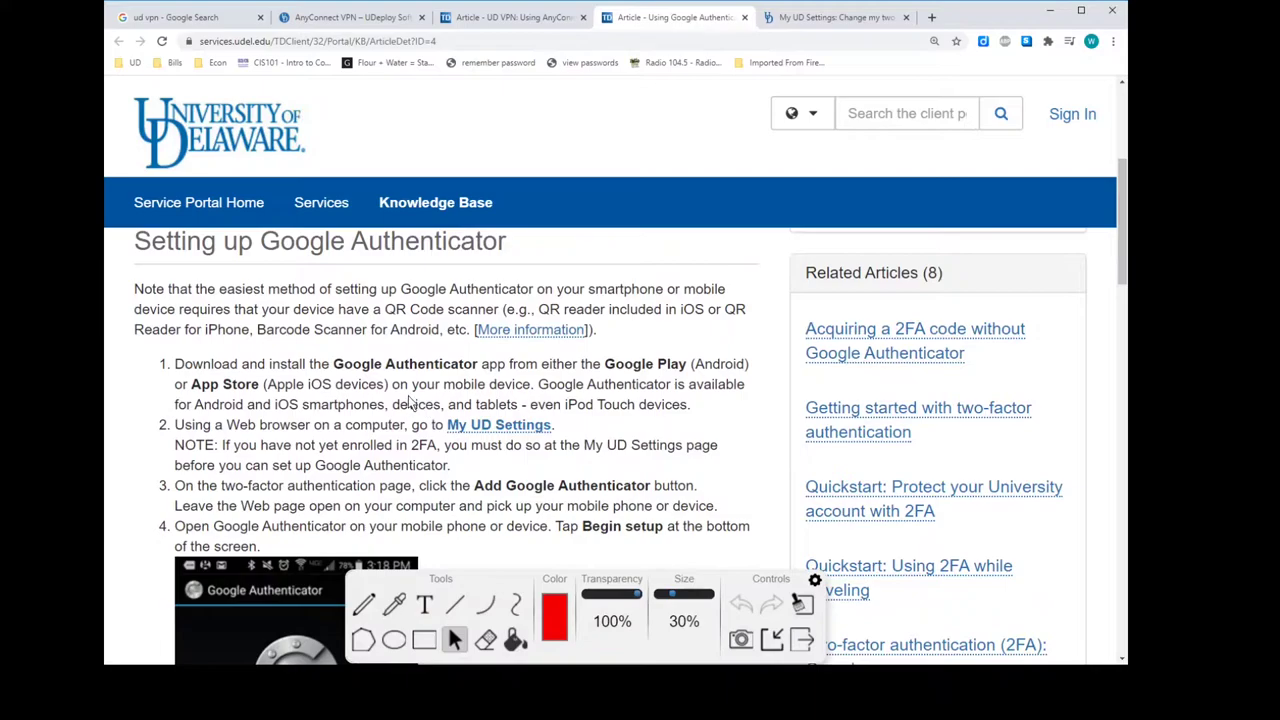
drag(410, 386, 437, 387)
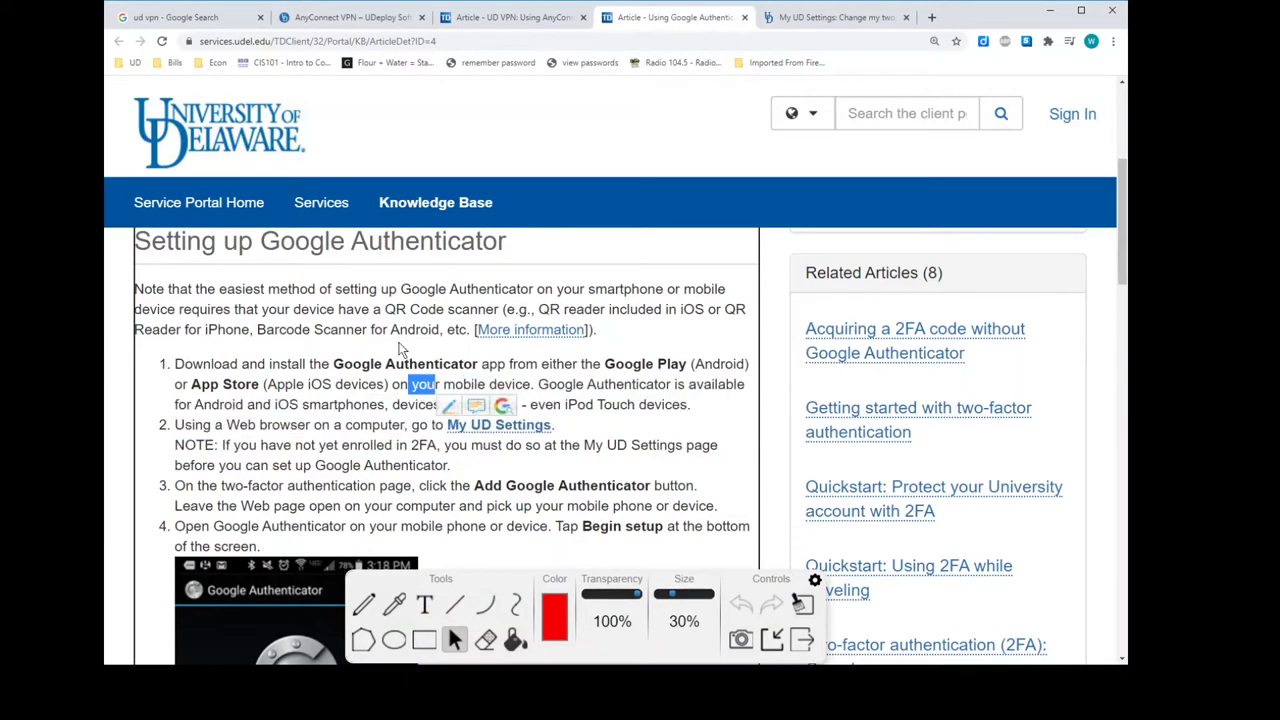
click(622, 434)
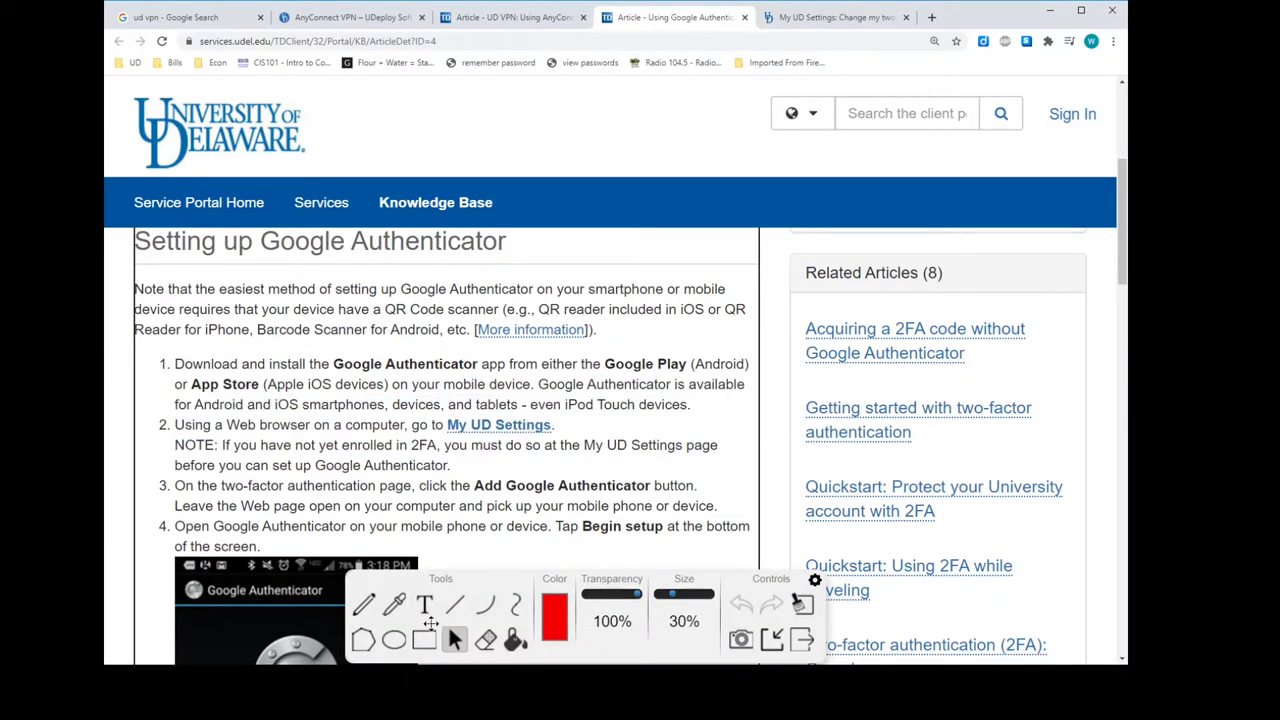
Circle My UD Settings in red, underline the download and App Store lines, and flag the NOTE.
click(393, 640)
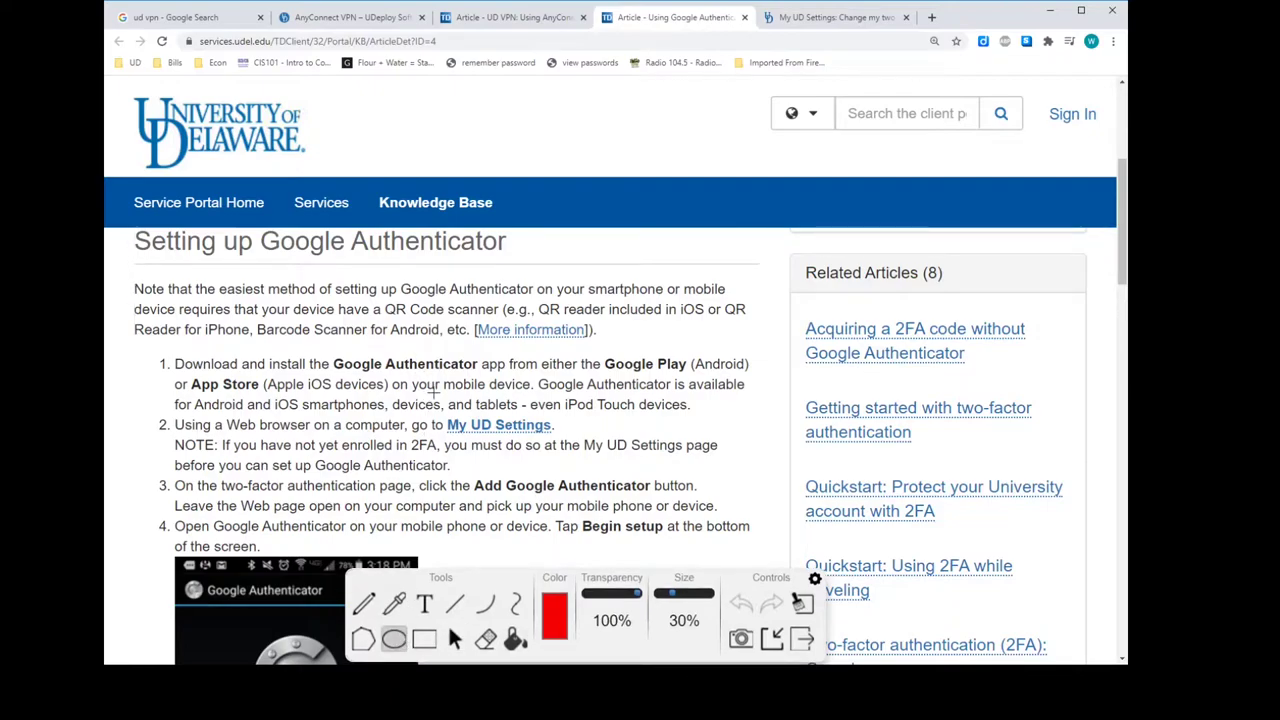
drag(418, 398, 600, 450)
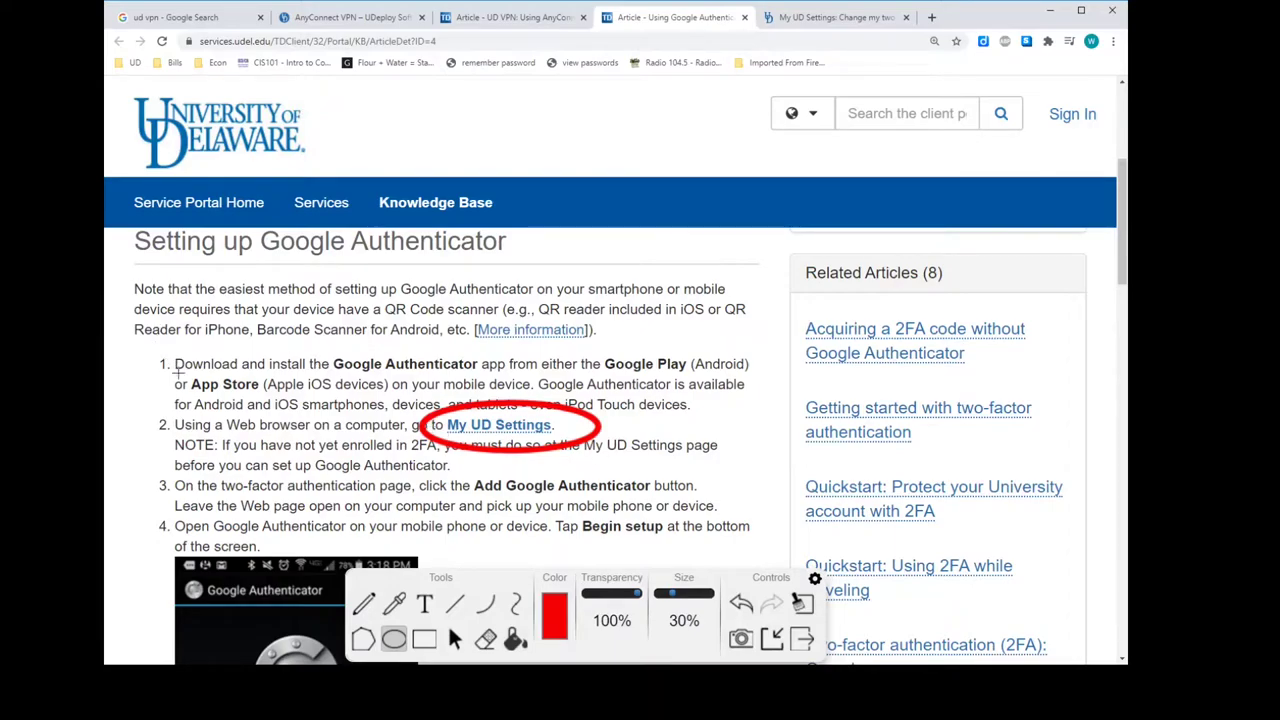
drag(172, 374, 752, 372)
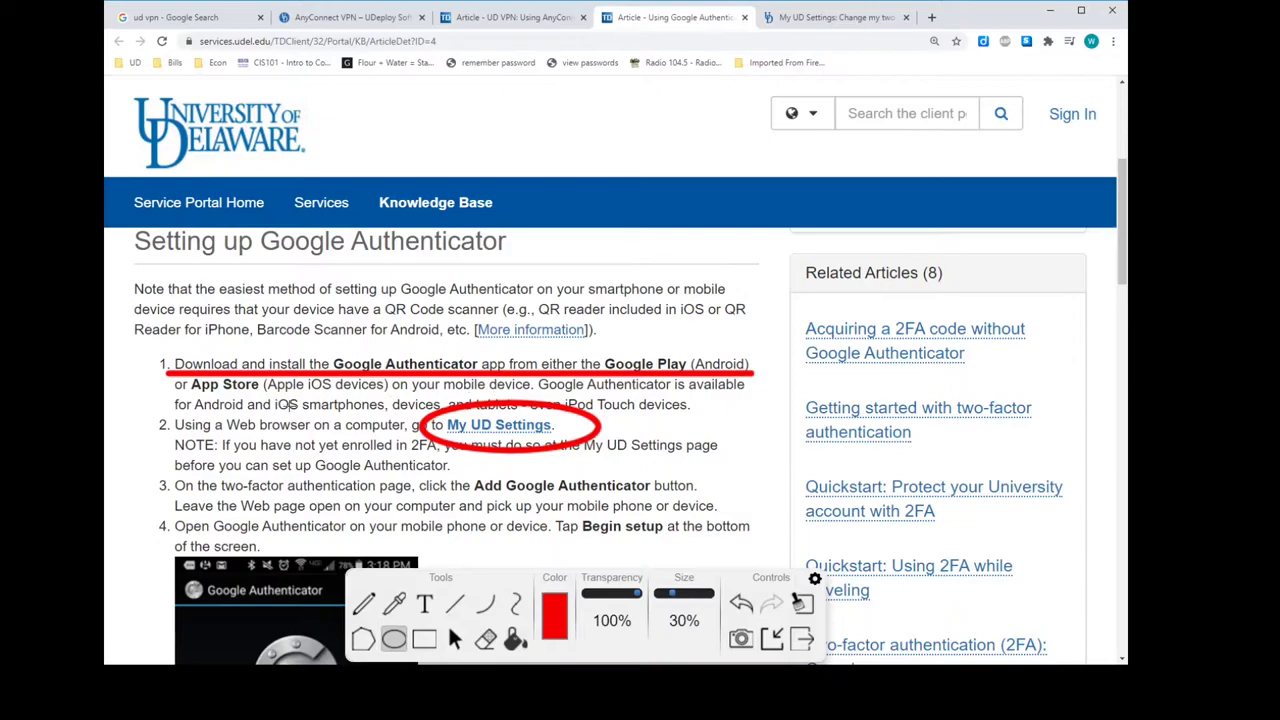
drag(172, 392, 262, 391)
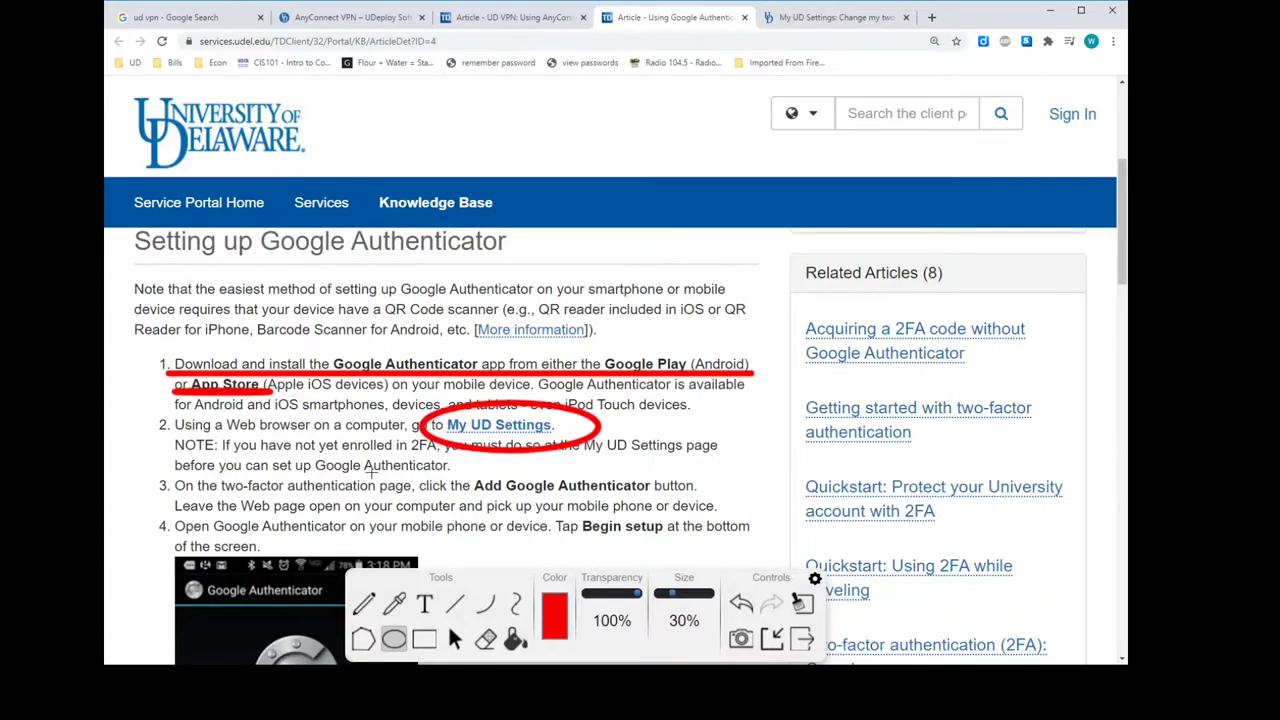
scroll(370, 472, down, 1)
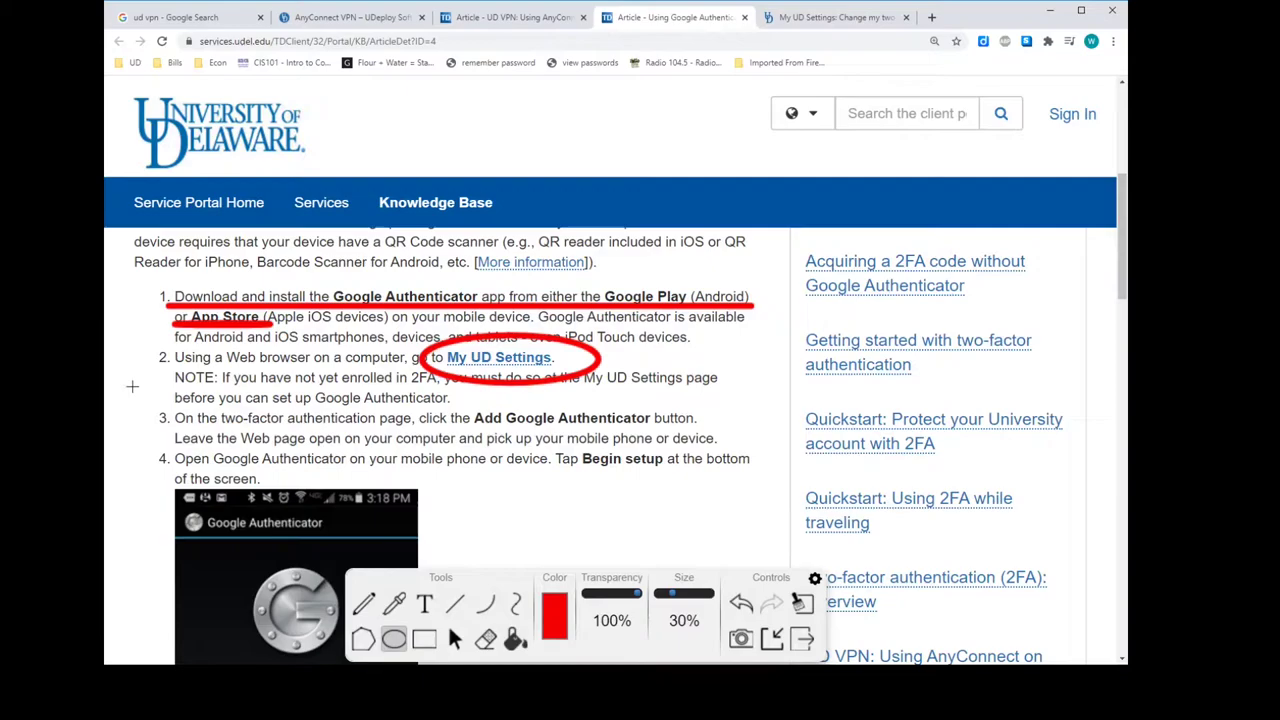
drag(133, 381, 171, 382)
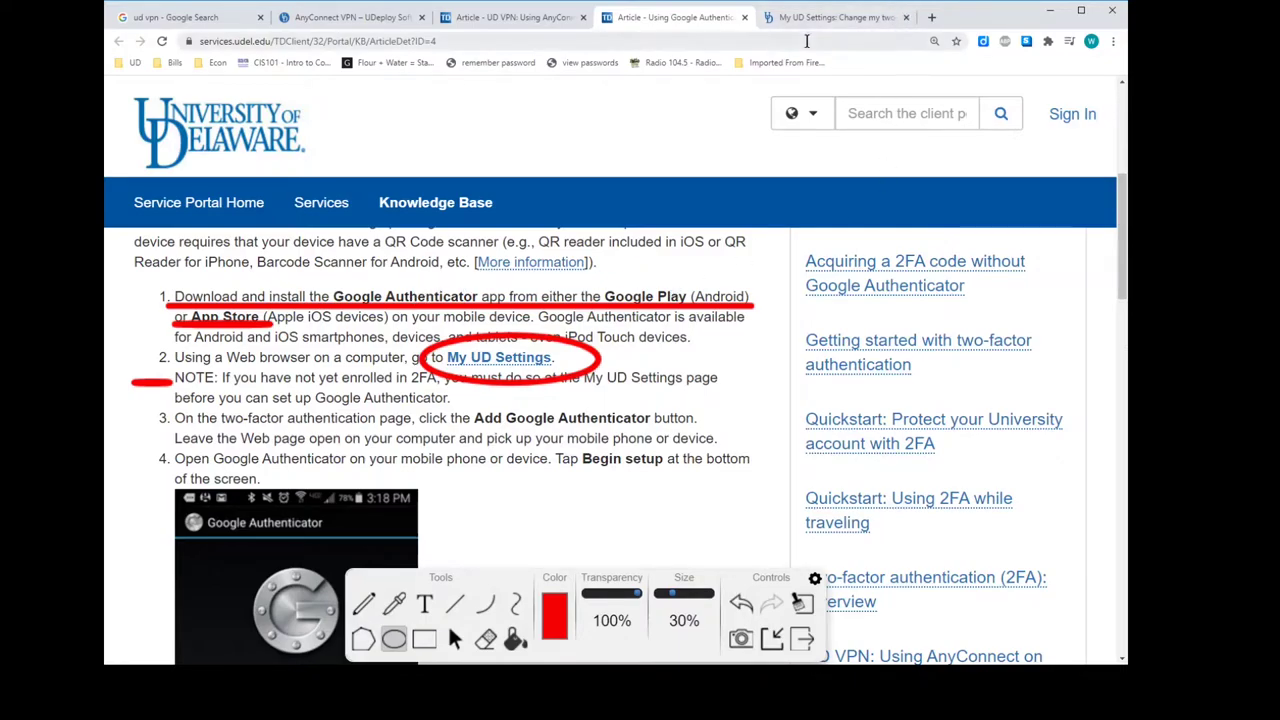
On My UD Settings, draw red lines by the MY UD SETTINGS title and the 2FA heading.
click(820, 17)
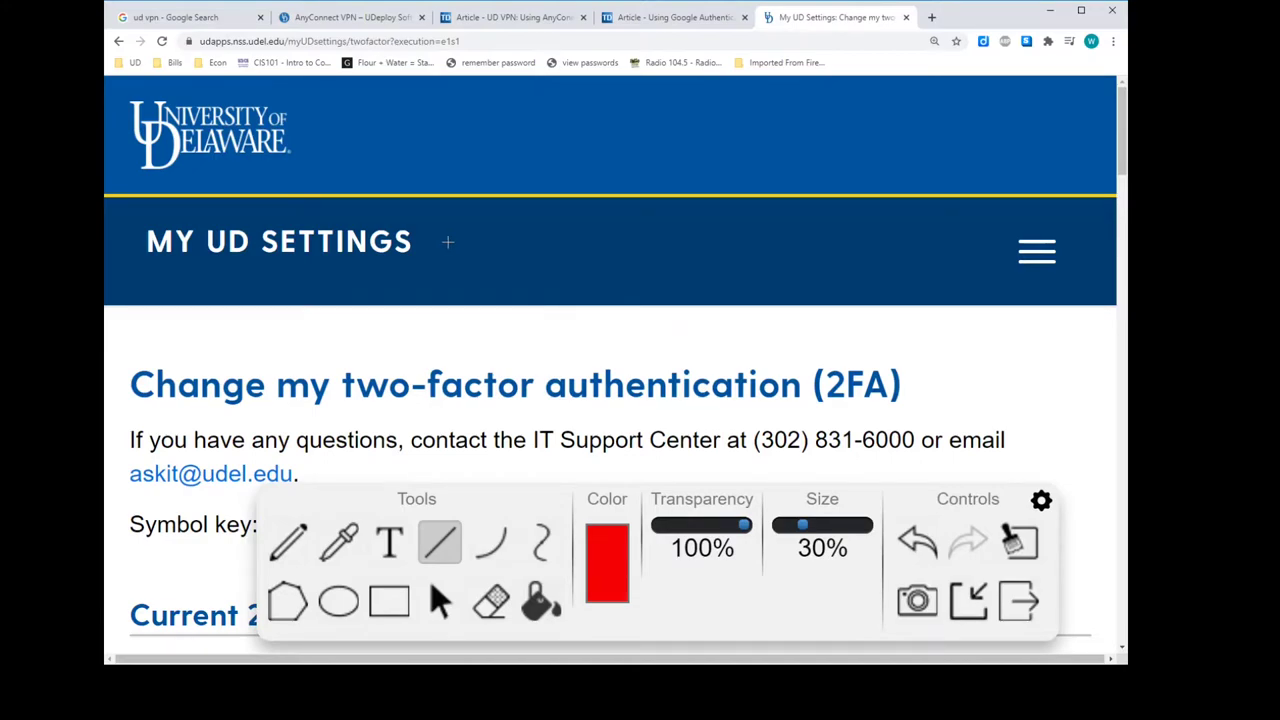
drag(119, 208, 466, 225)
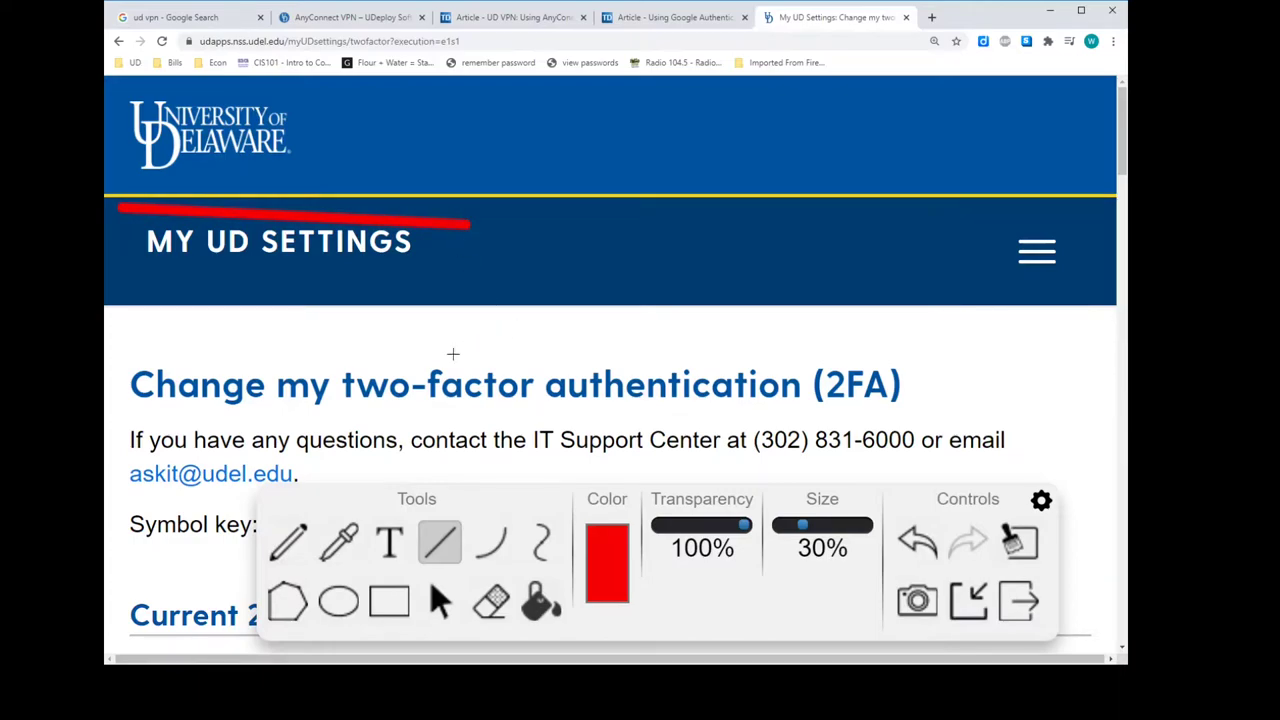
scroll(447, 356, down, 2)
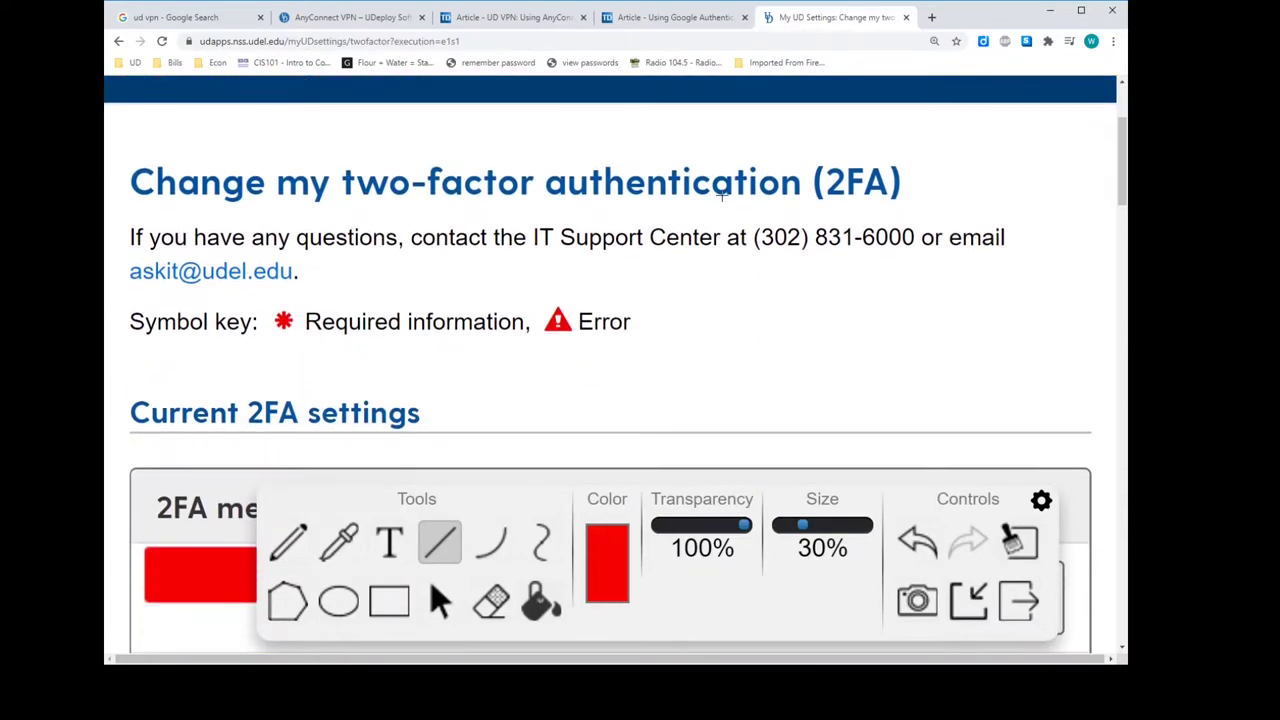
drag(943, 177, 1031, 179)
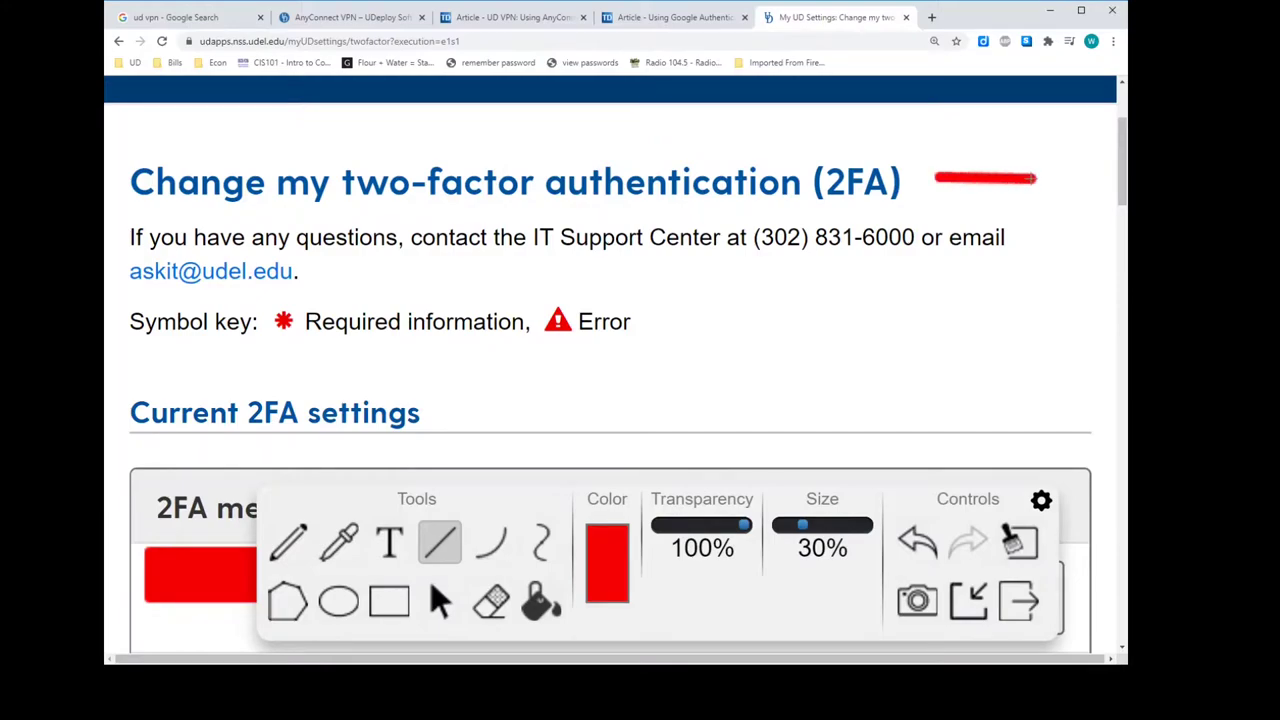
scroll(605, 287, down, 3)
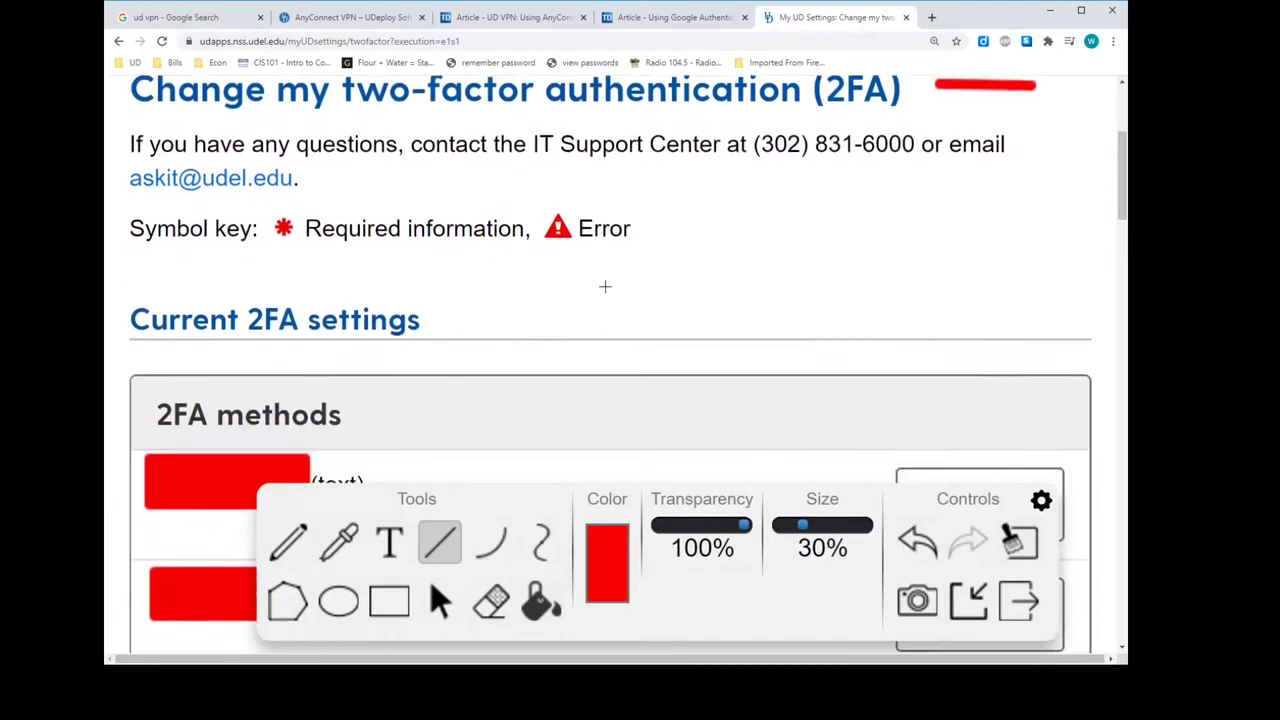
scroll(604, 287, up, 1)
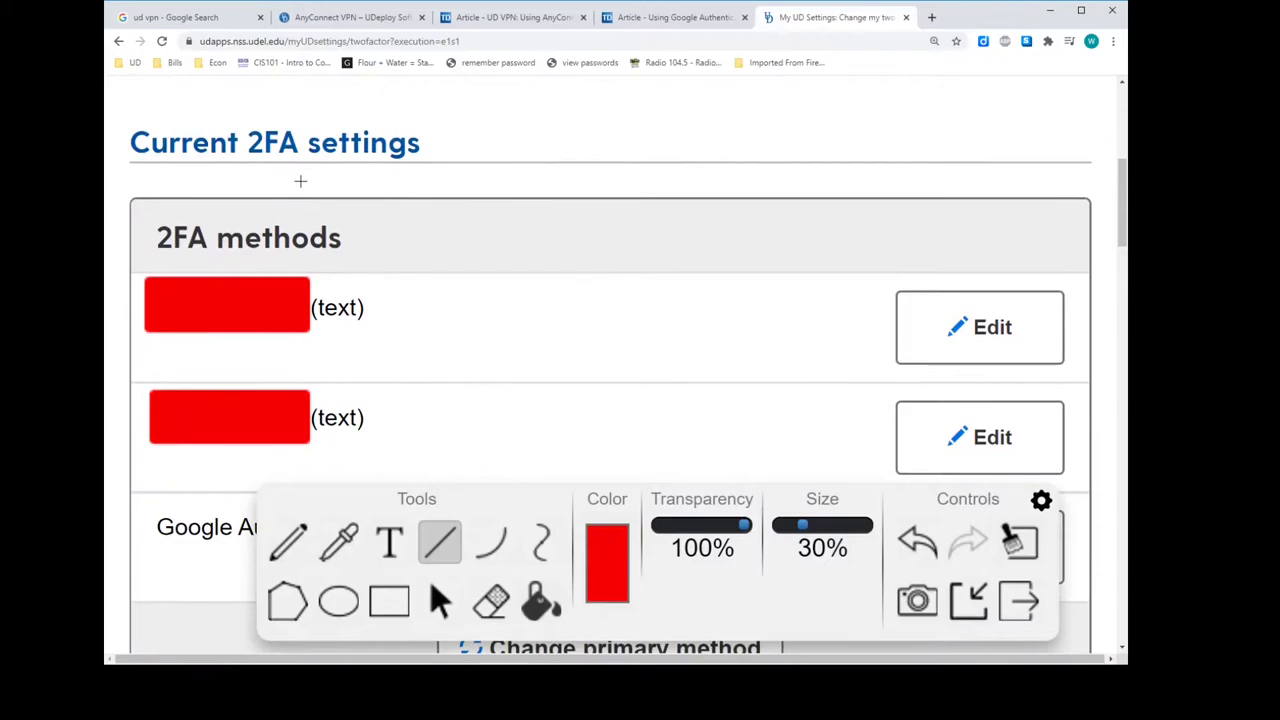
Circle Current, mark both (text) method rows, and circle Google Authenticator's Primary badge.
click(345, 608)
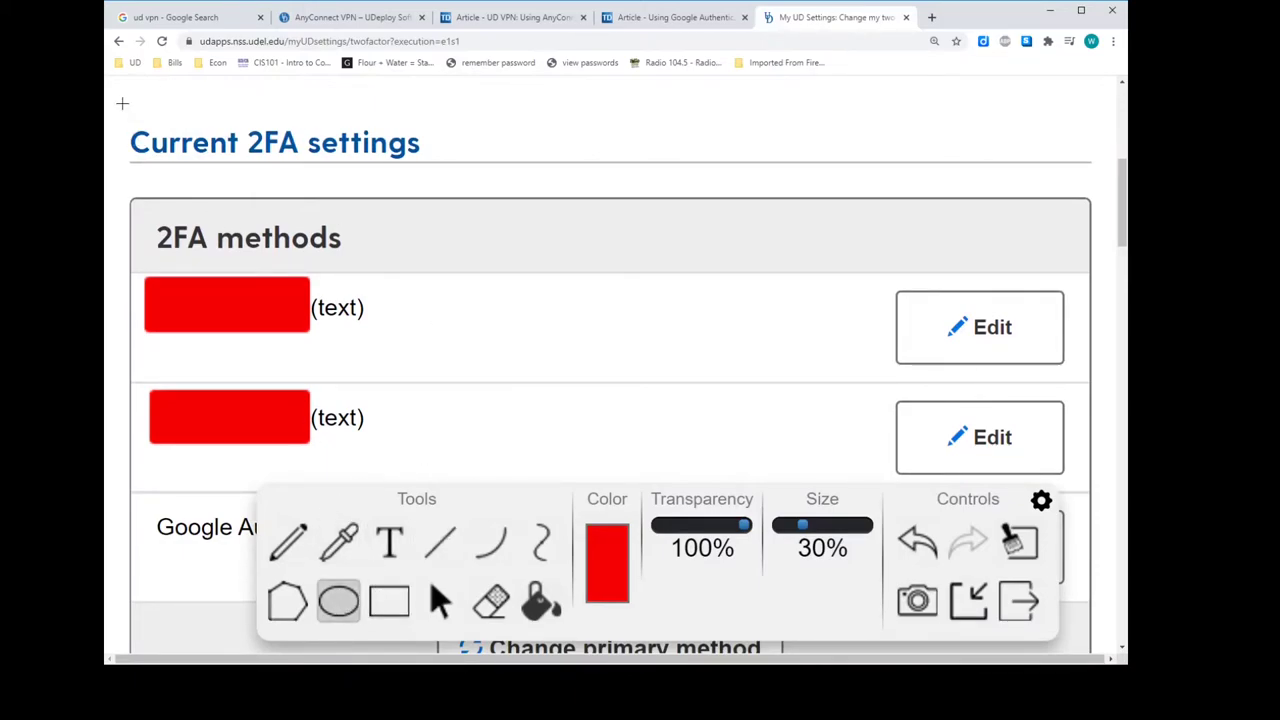
mouse_move(114, 95)
mouse_down()
mouse_move(142, 126)
mouse_move(252, 179)
mouse_up()
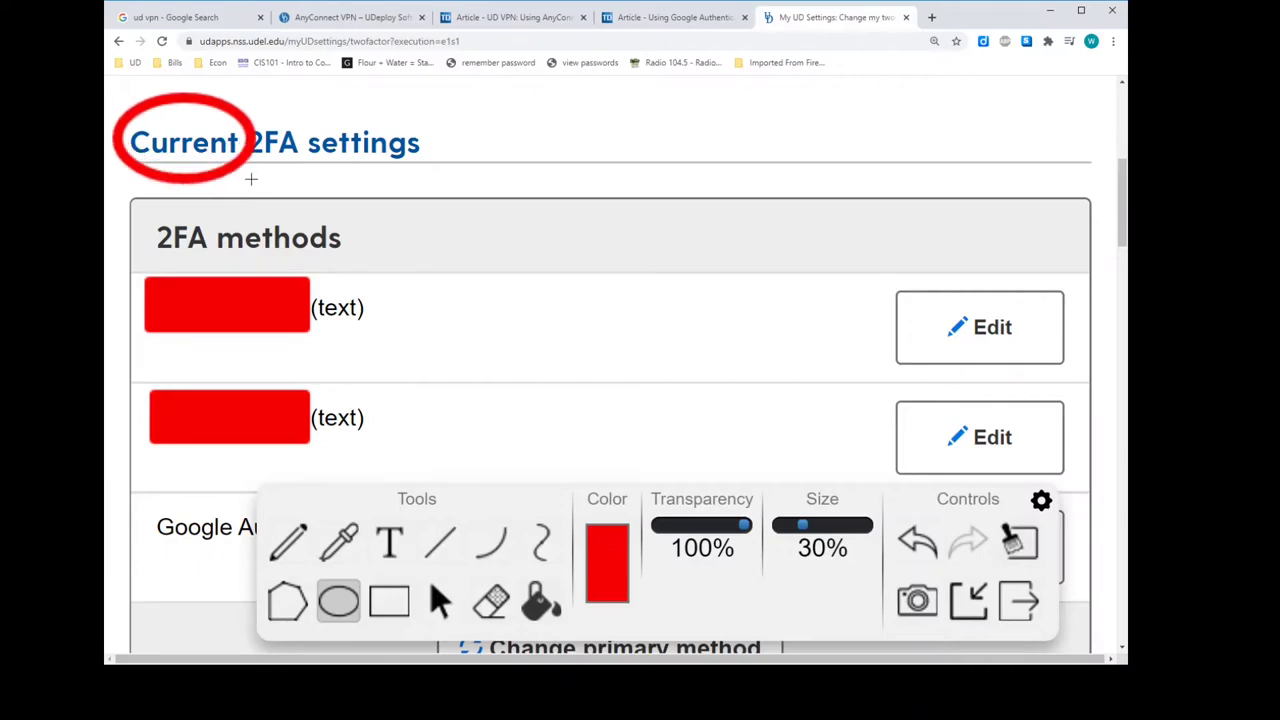
scroll(554, 345, down, 3)
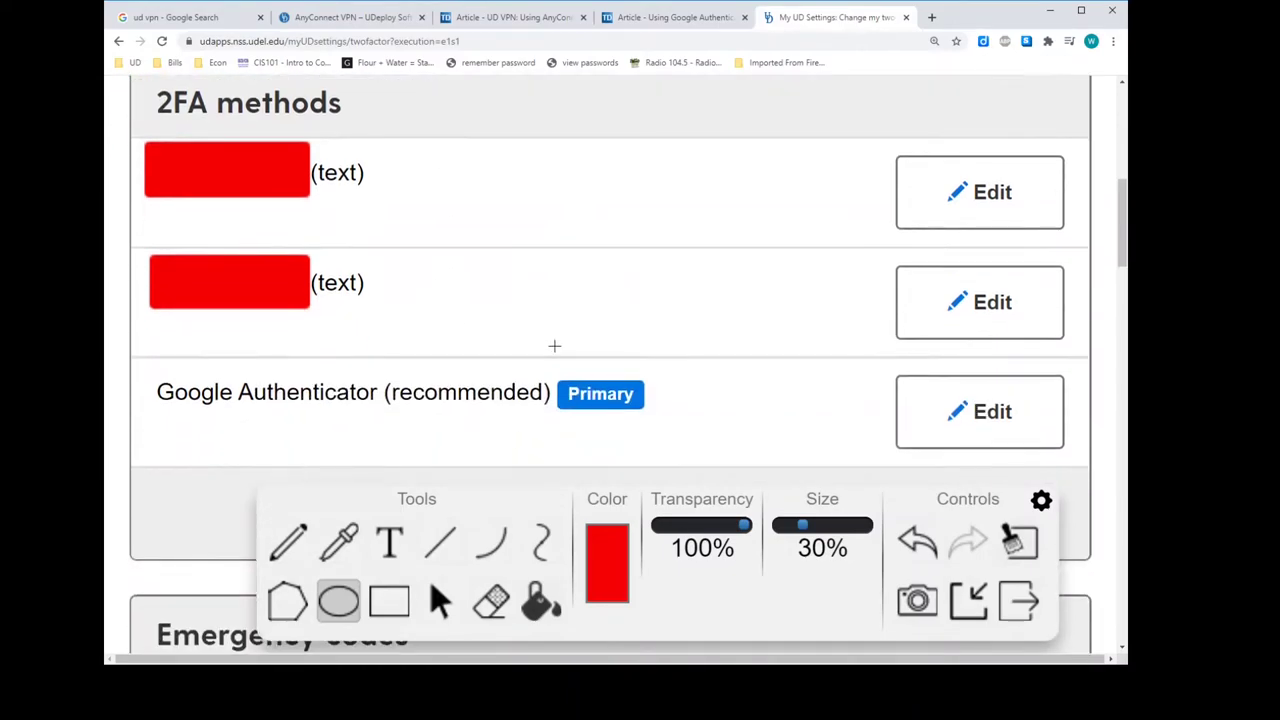
drag(389, 169, 492, 176)
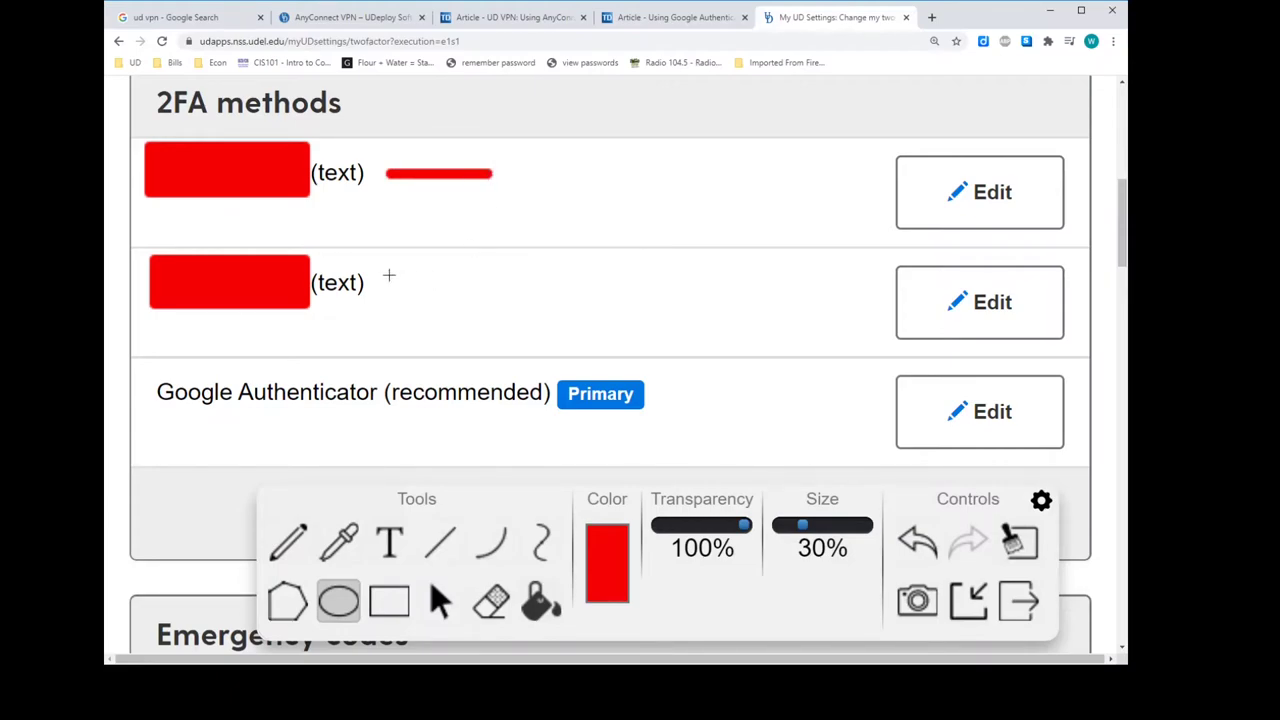
drag(389, 286, 485, 291)
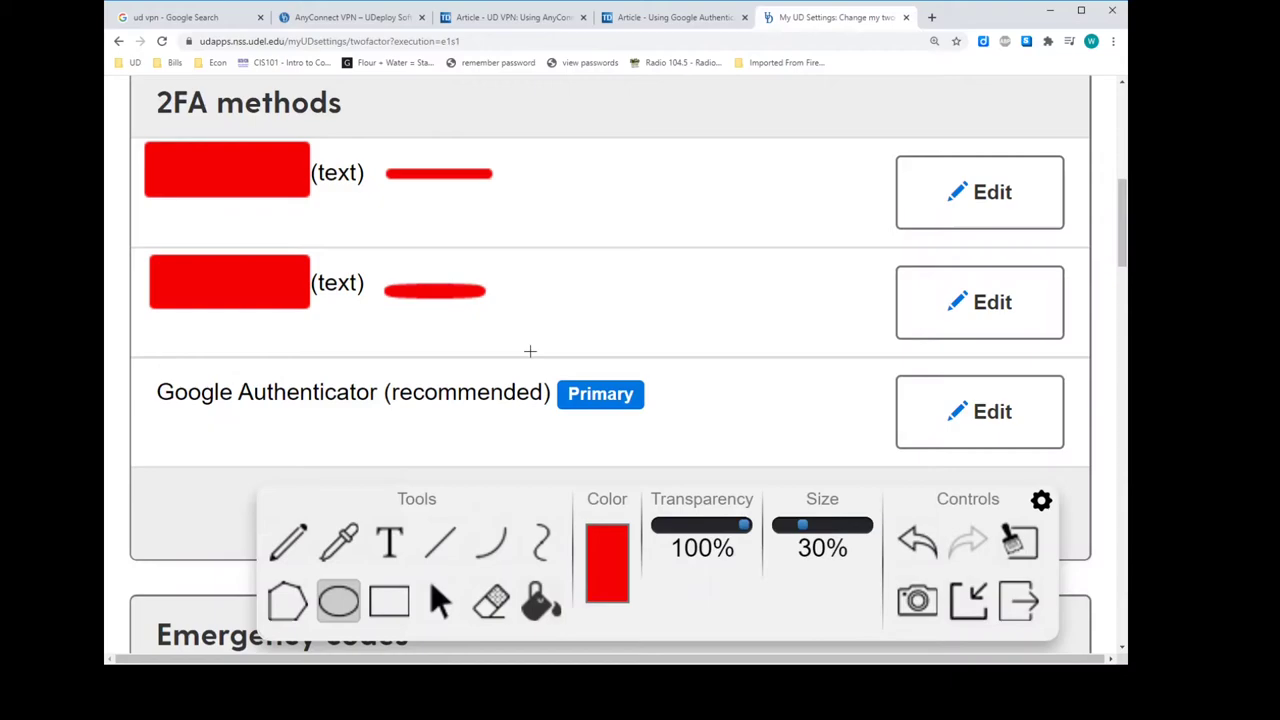
mouse_move(526, 347)
mouse_down()
mouse_move(577, 413)
mouse_move(681, 447)
mouse_up()
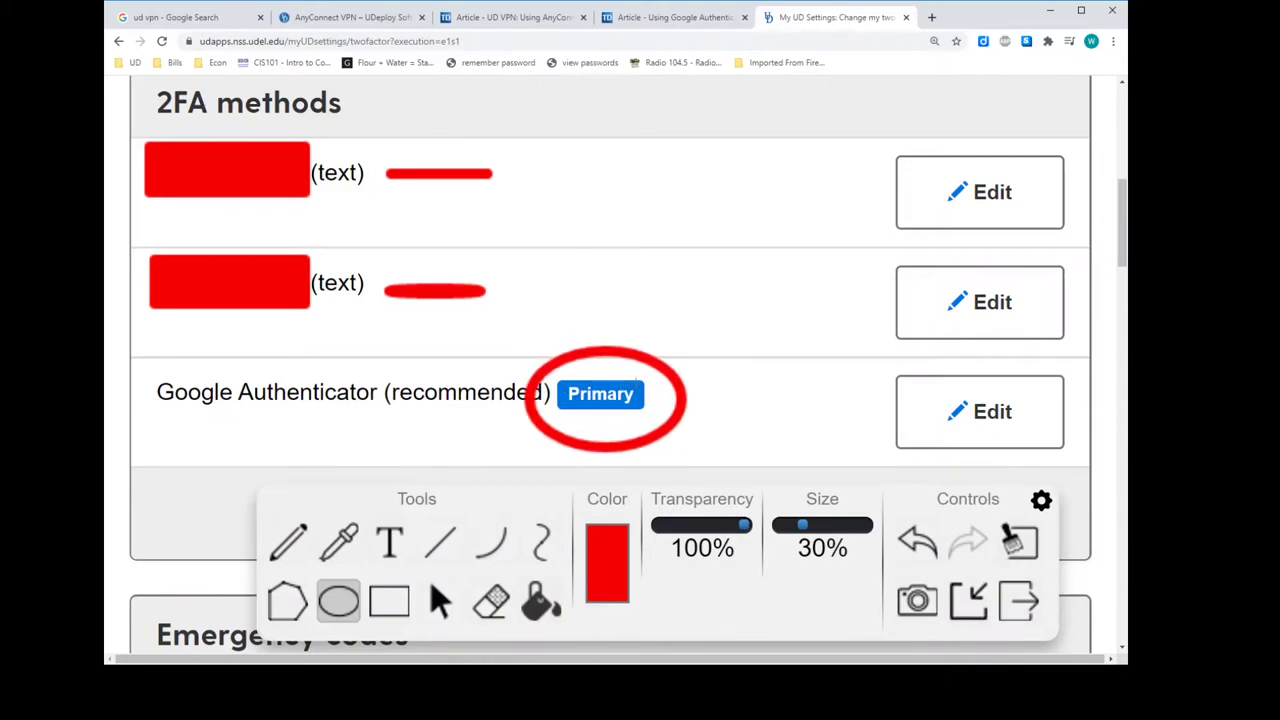
Circle the Google Authenticator method name and add red strokes along the first (text) row.
drag(514, 172, 630, 178)
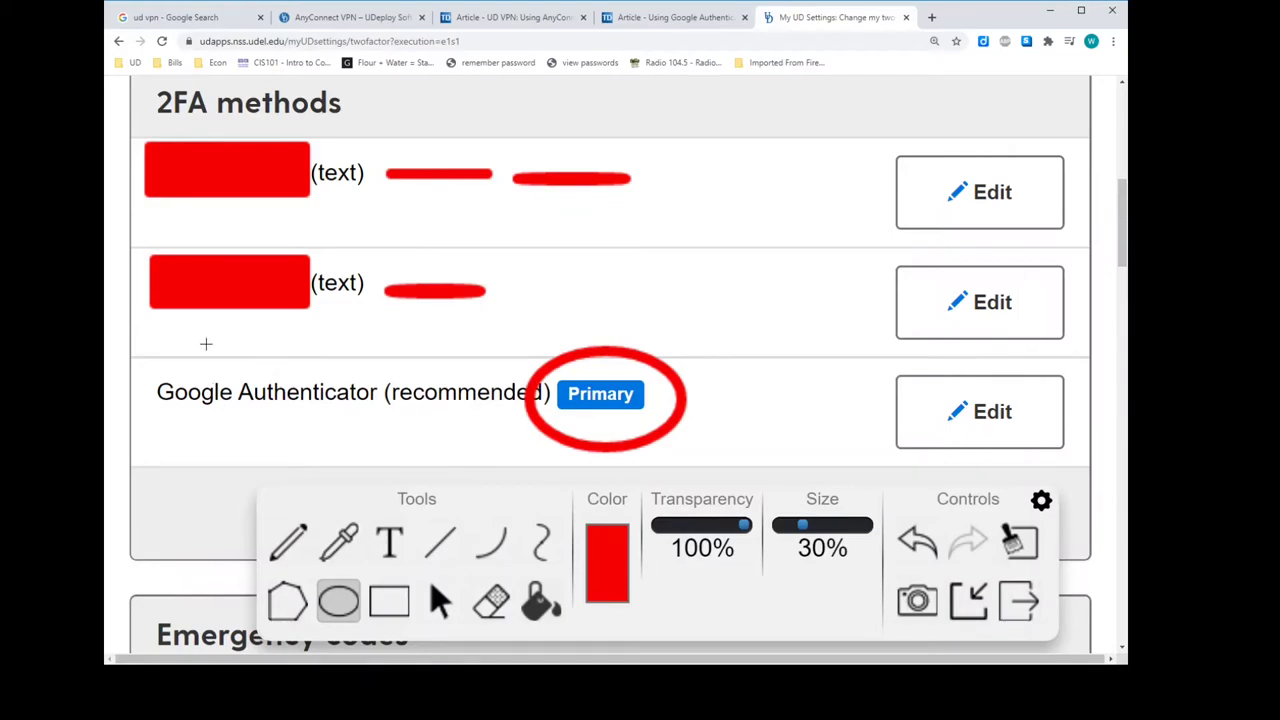
mouse_move(147, 338)
mouse_down()
mouse_move(334, 420)
mouse_move(403, 434)
mouse_up()
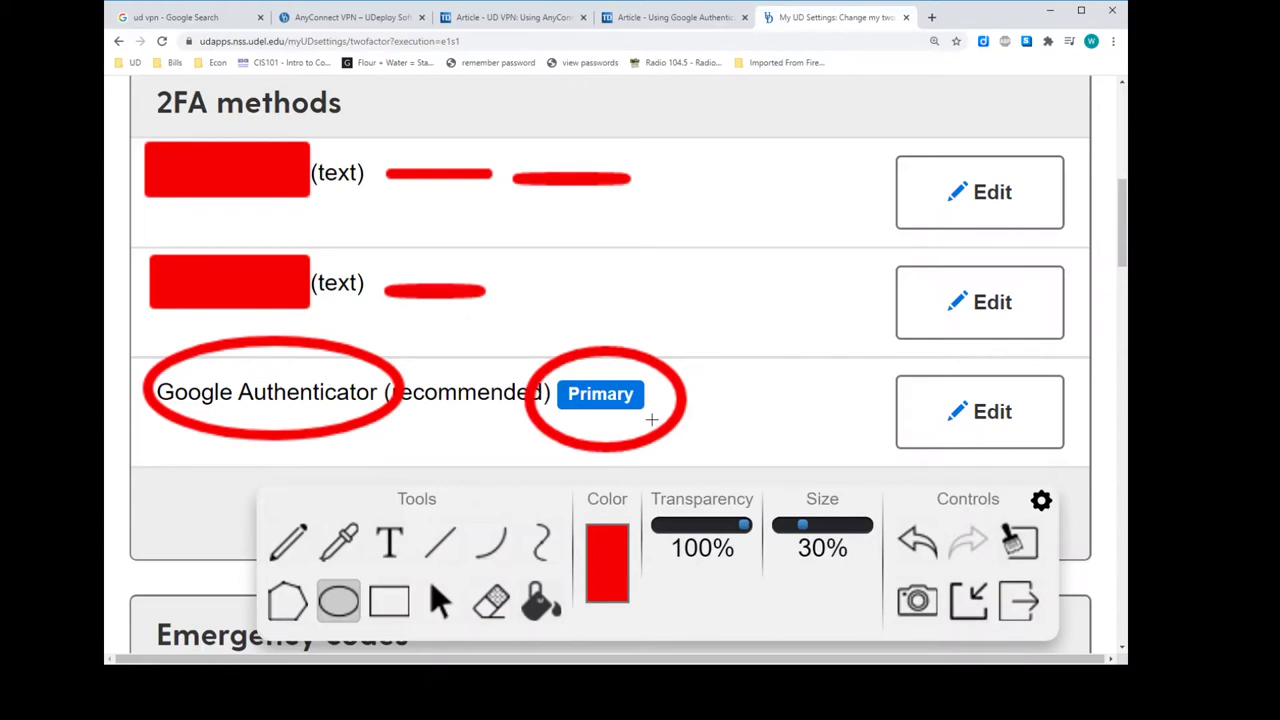
drag(658, 178, 795, 180)
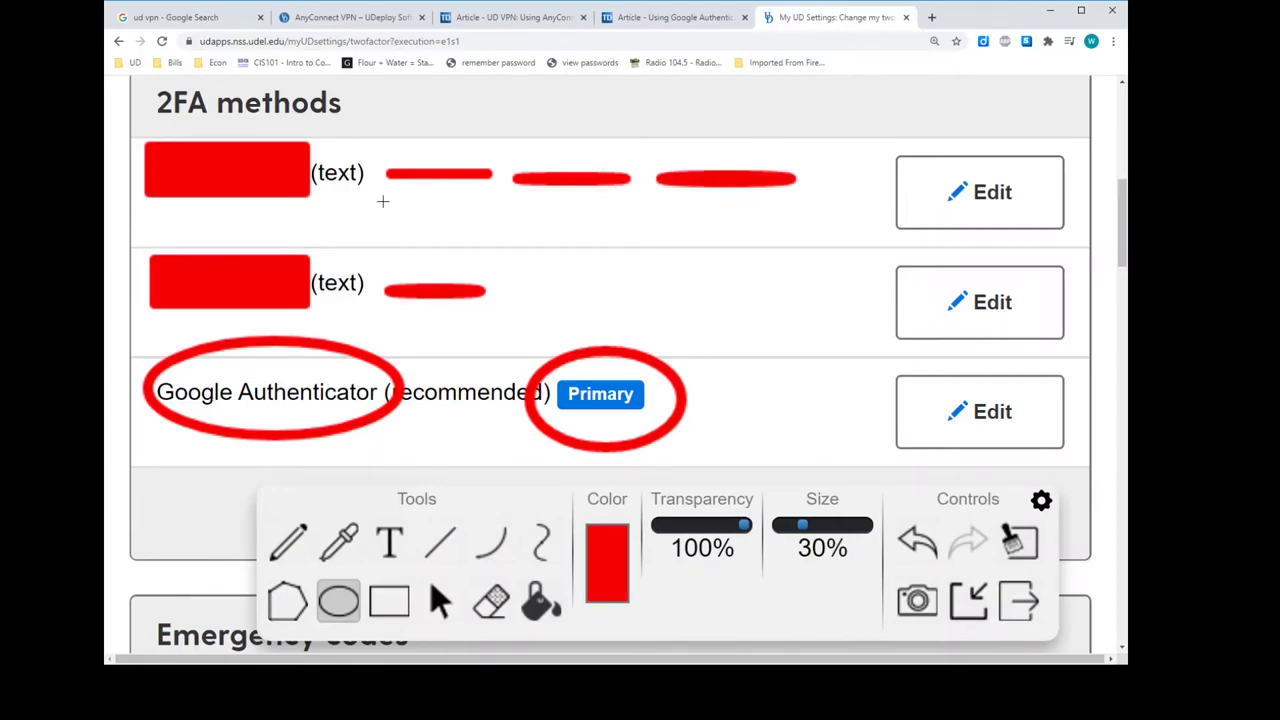
drag(325, 189, 364, 190)
drag(660, 390, 759, 391)
Circle the Change primary method button and add a stroke beside the Primary badge.
scroll(783, 400, down, 3)
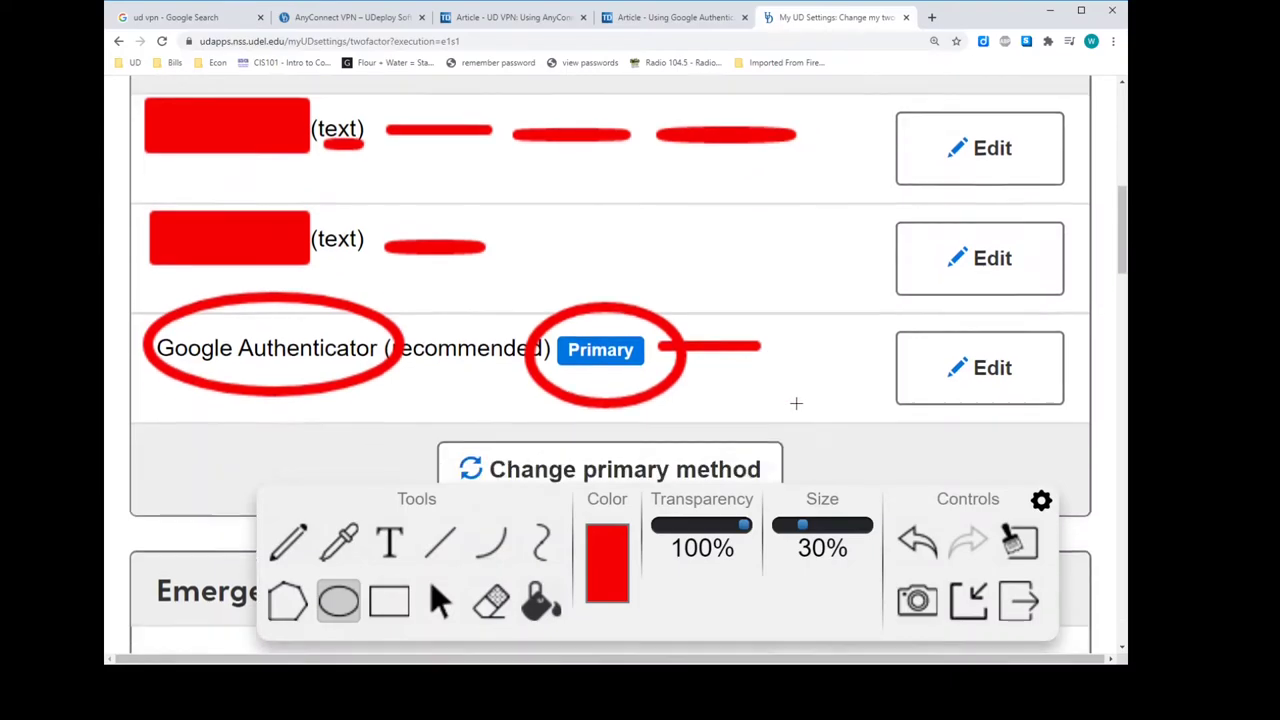
scroll(797, 401, up, 2)
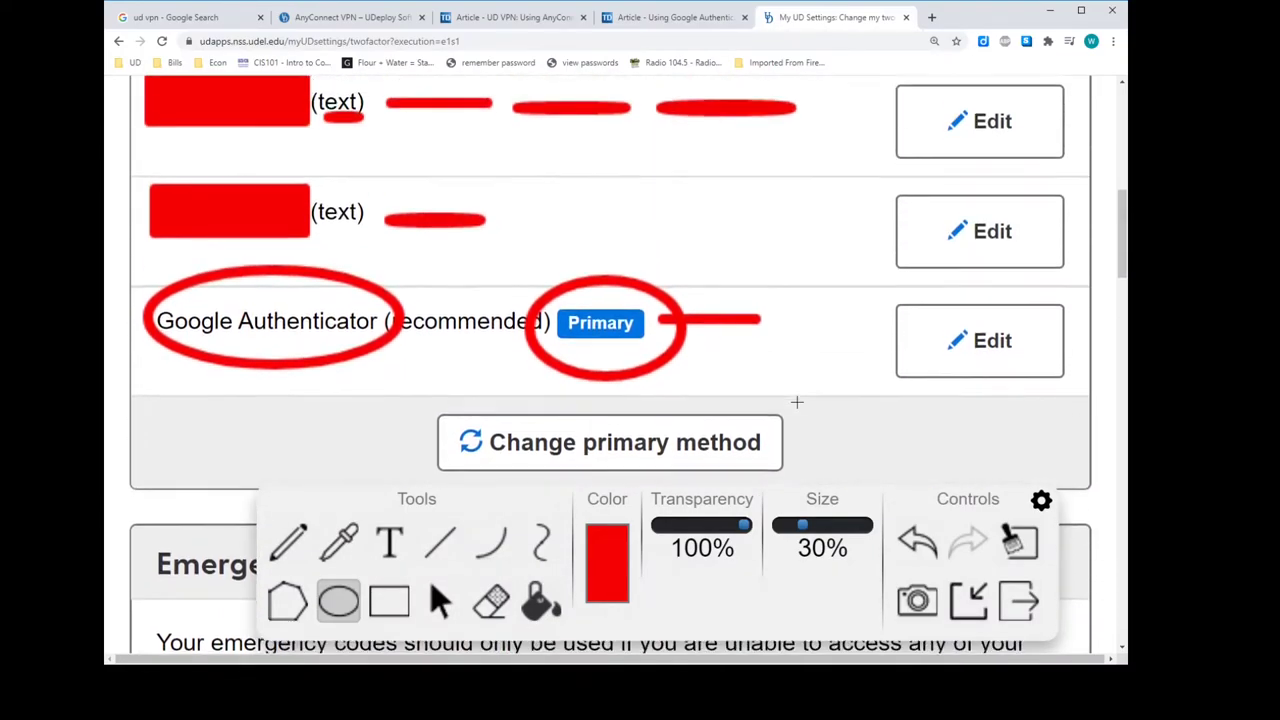
scroll(794, 401, down, 1)
drag(408, 248, 837, 387)
scroll(923, 363, up, 1)
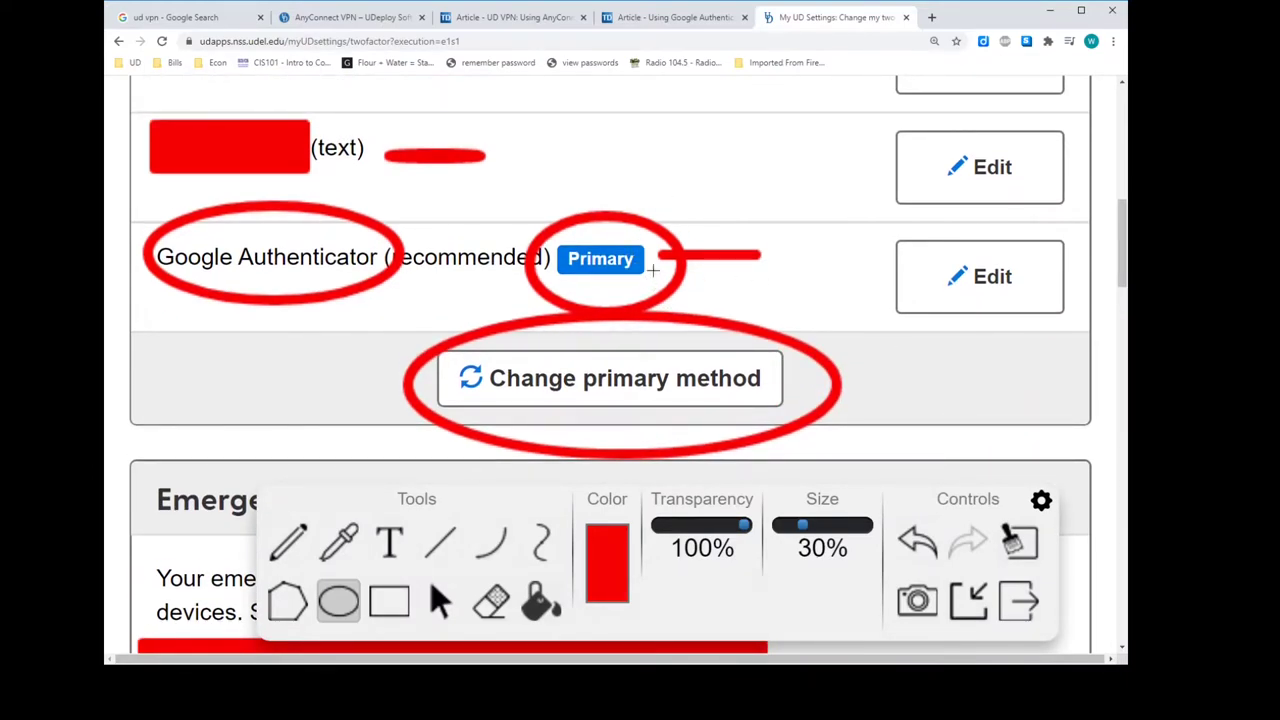
drag(650, 272, 748, 280)
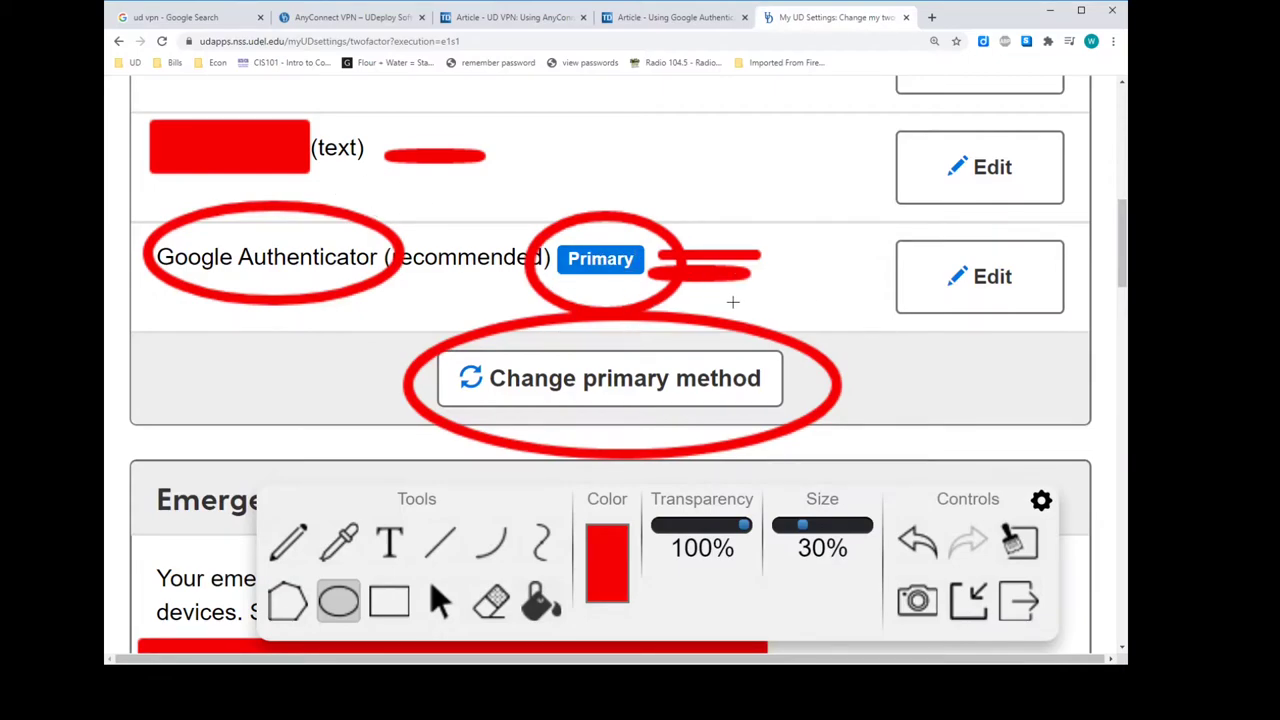
Underline the Emergency codes heading in red.
scroll(733, 299, down, 2)
scroll(733, 301, down, 2)
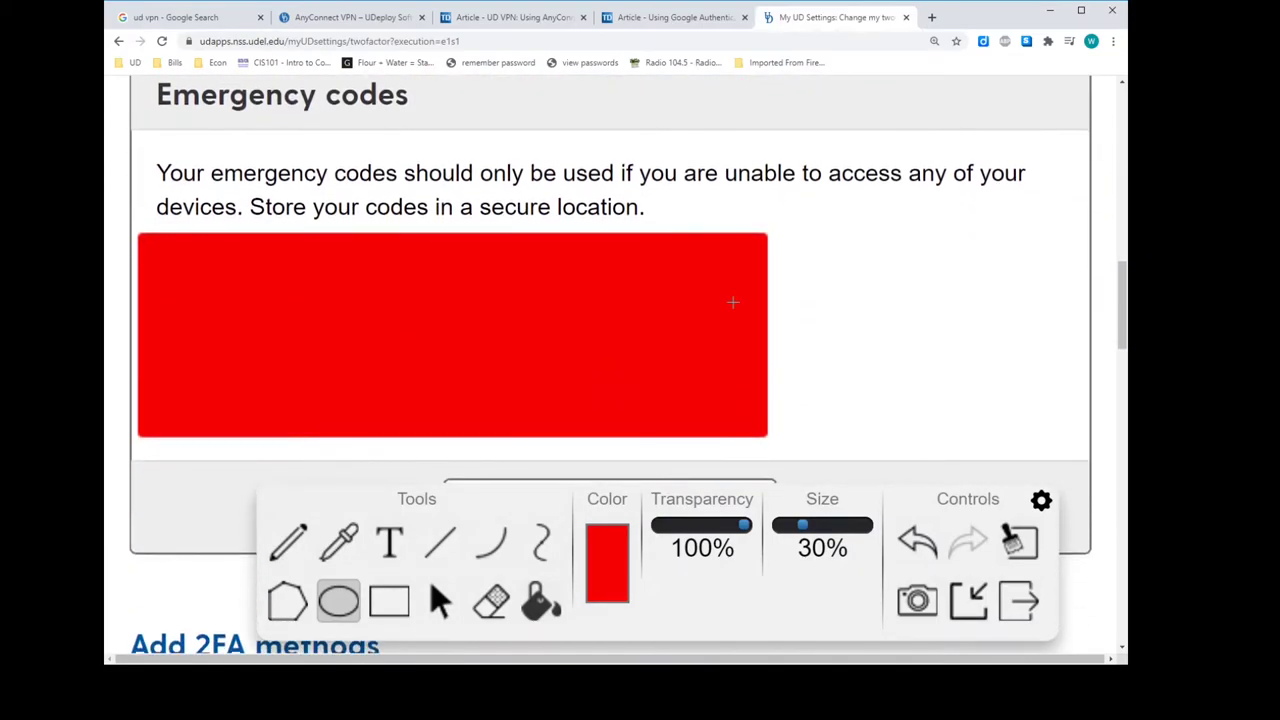
scroll(733, 301, up, 2)
scroll(733, 302, down, 1)
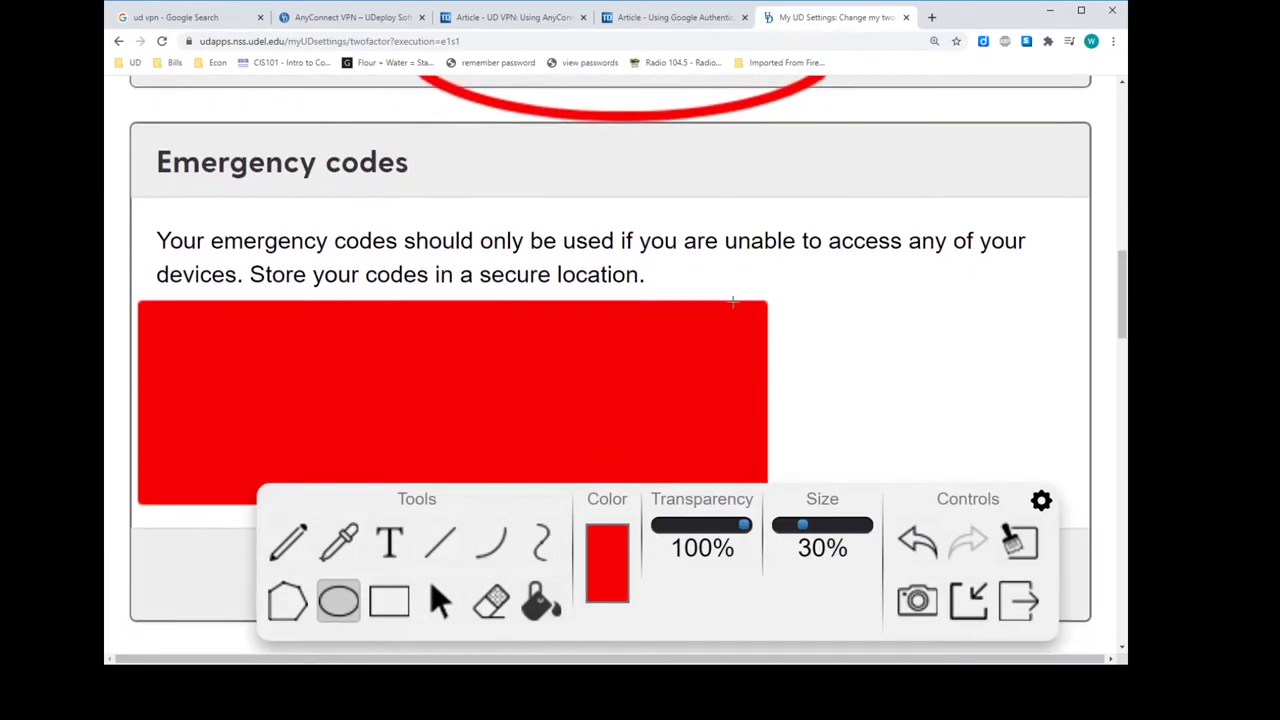
scroll(733, 302, up, 3)
scroll(733, 302, down, 4)
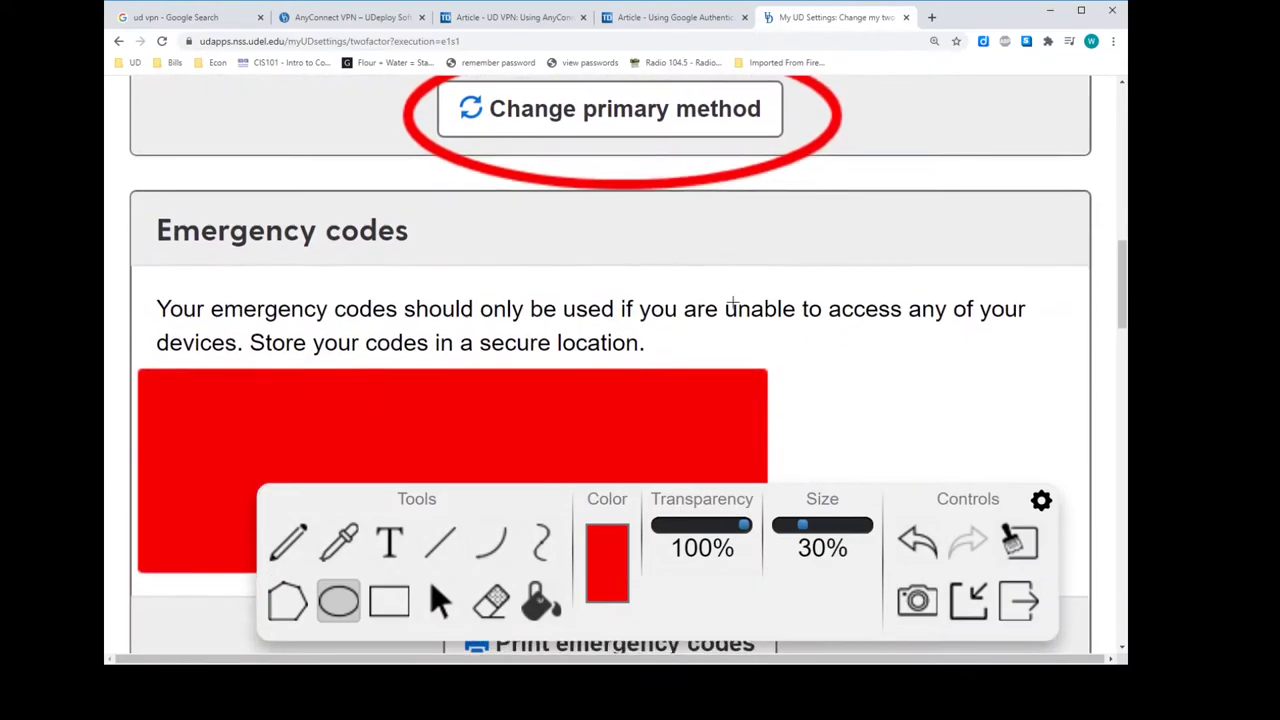
scroll(733, 301, up, 1)
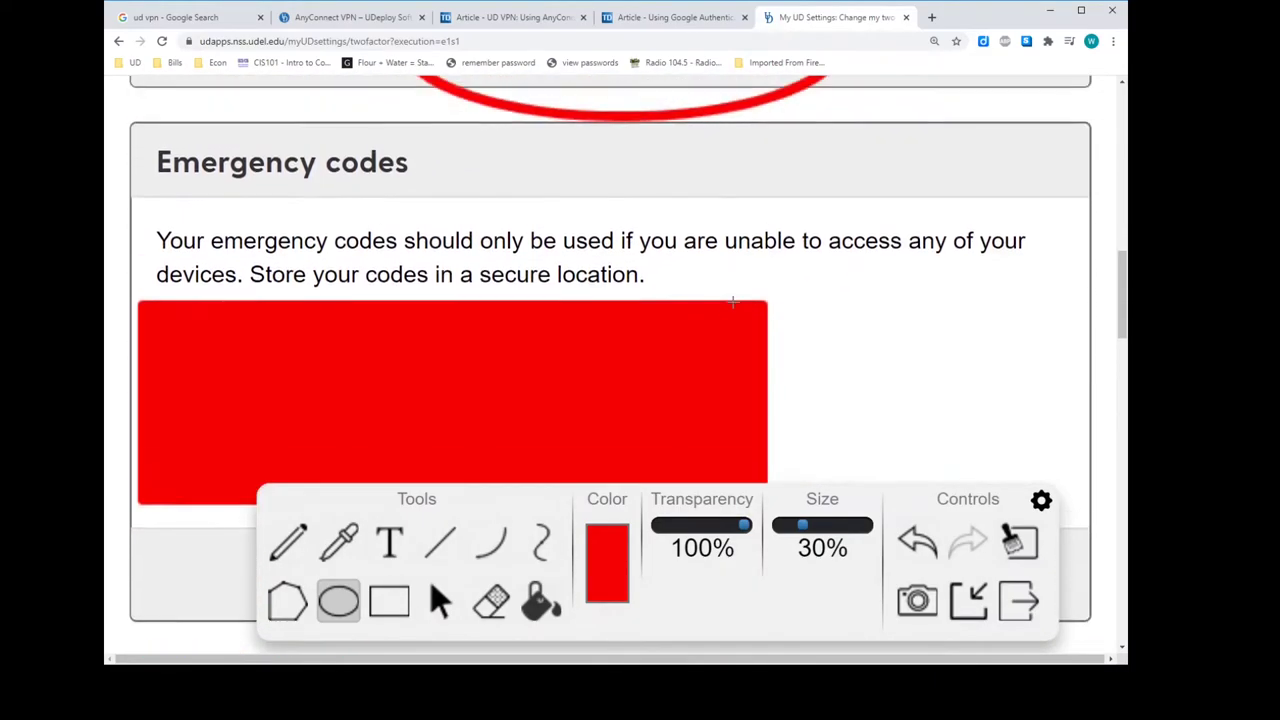
drag(423, 171, 612, 171)
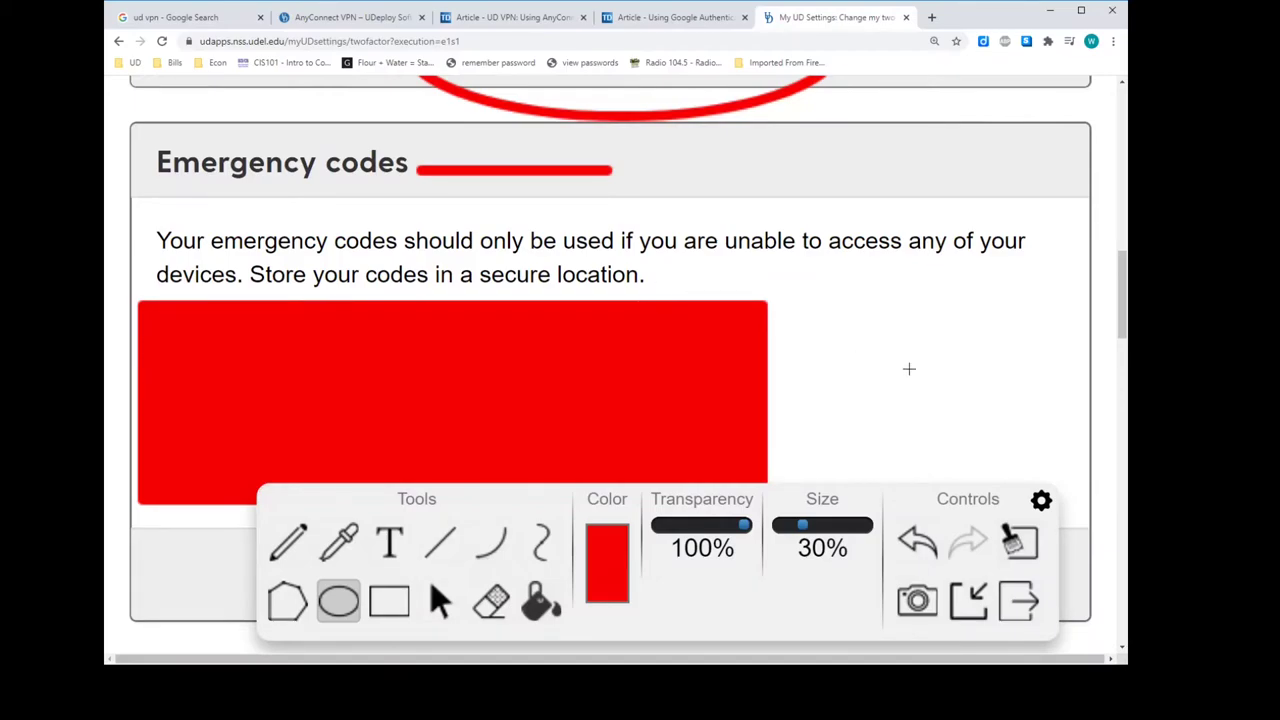
Circle the Print emergency codes option in red.
scroll(909, 369, down, 3)
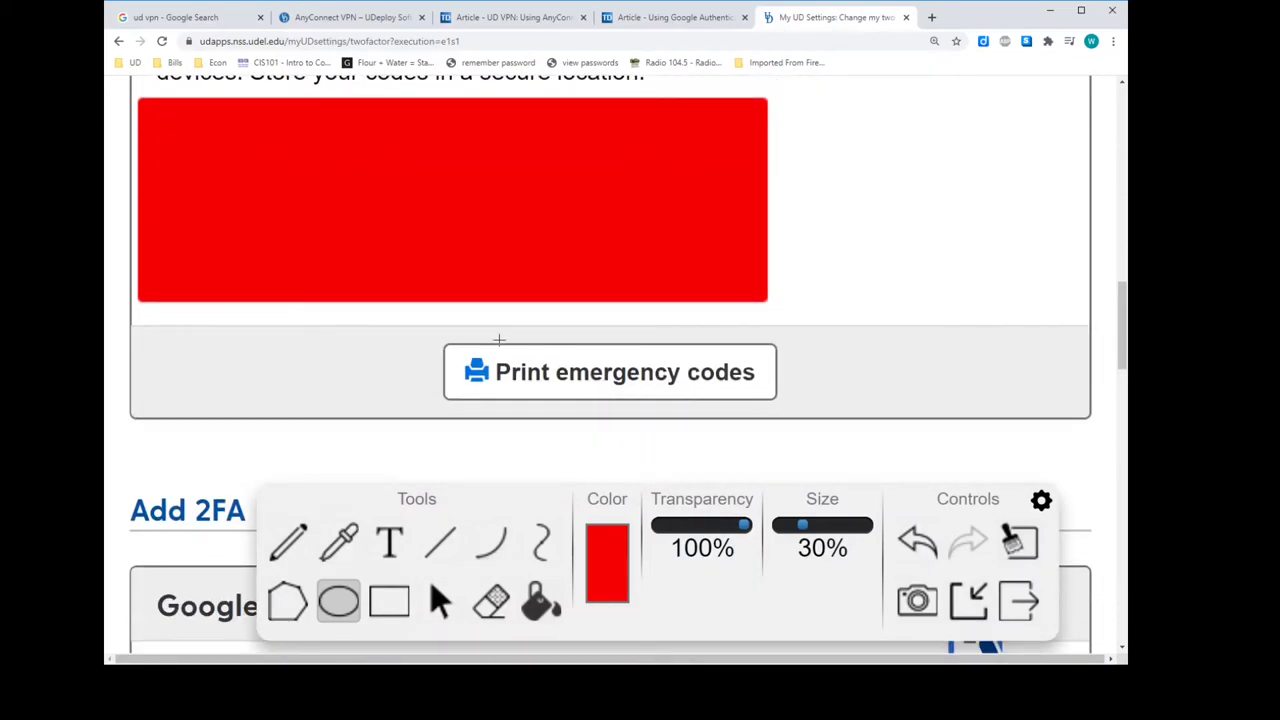
drag(403, 333, 904, 424)
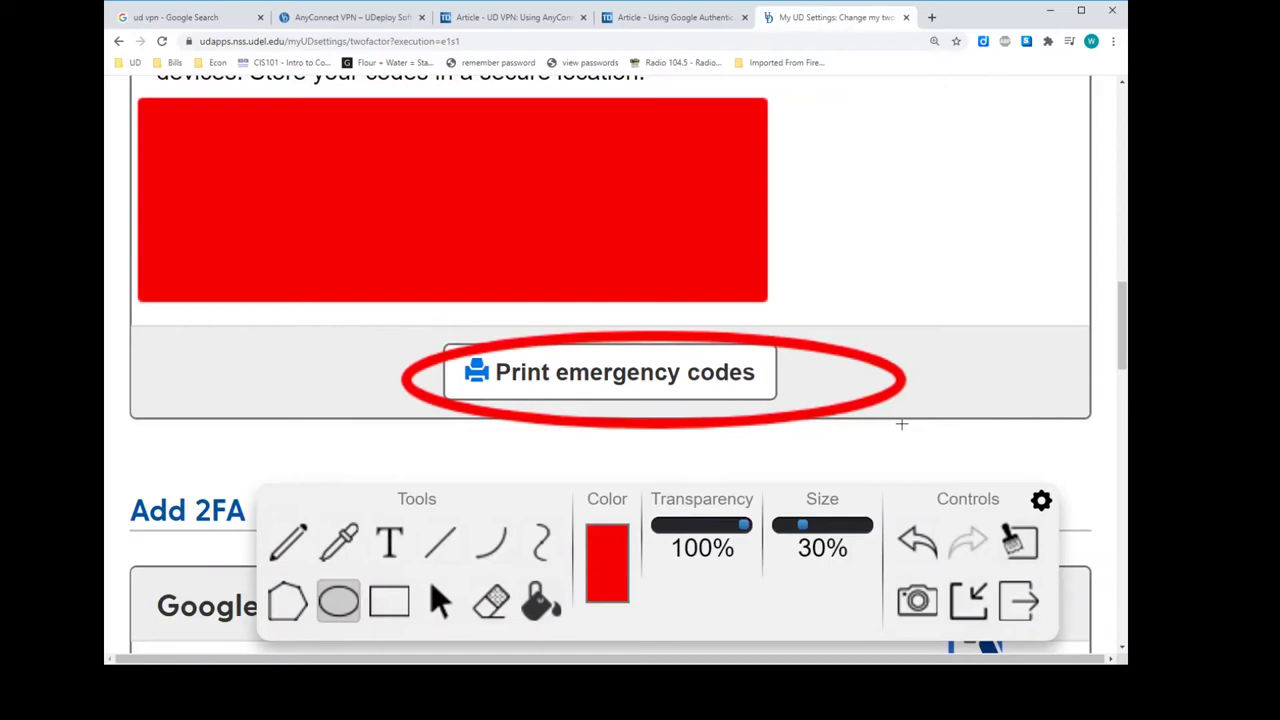
scroll(911, 309, up, 1)
scroll(905, 329, up, 1)
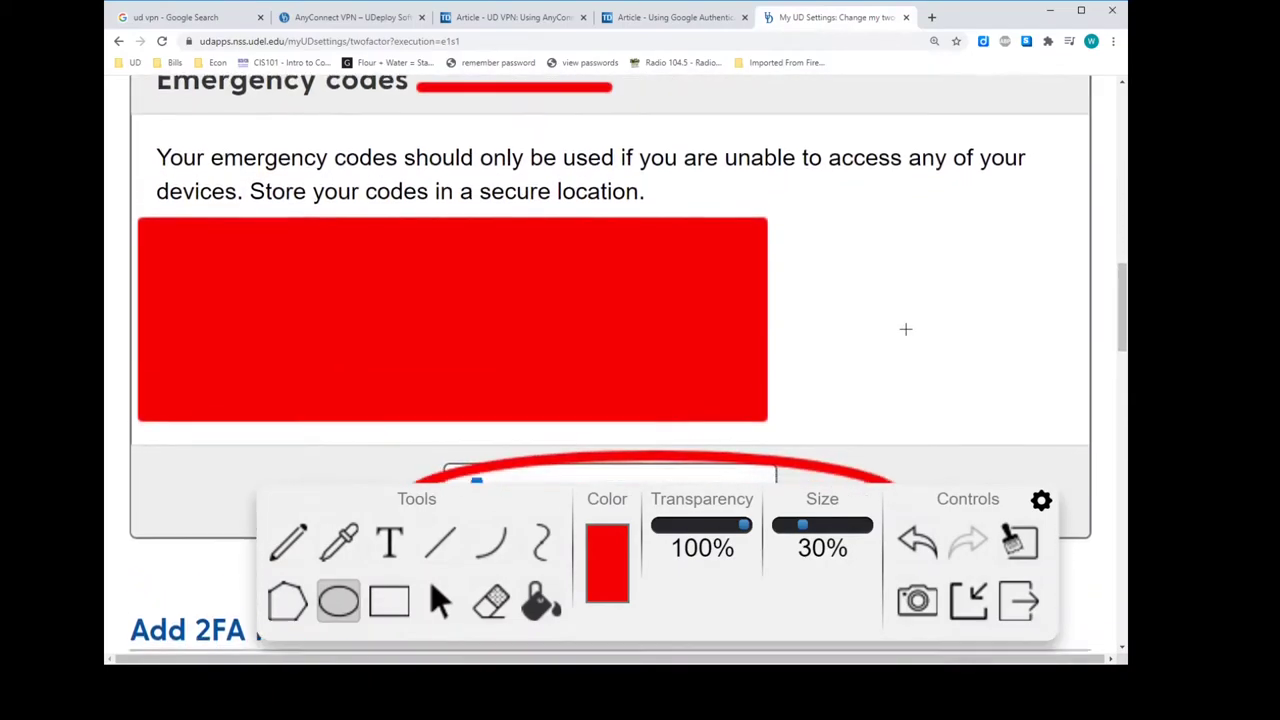
scroll(905, 329, down, 2)
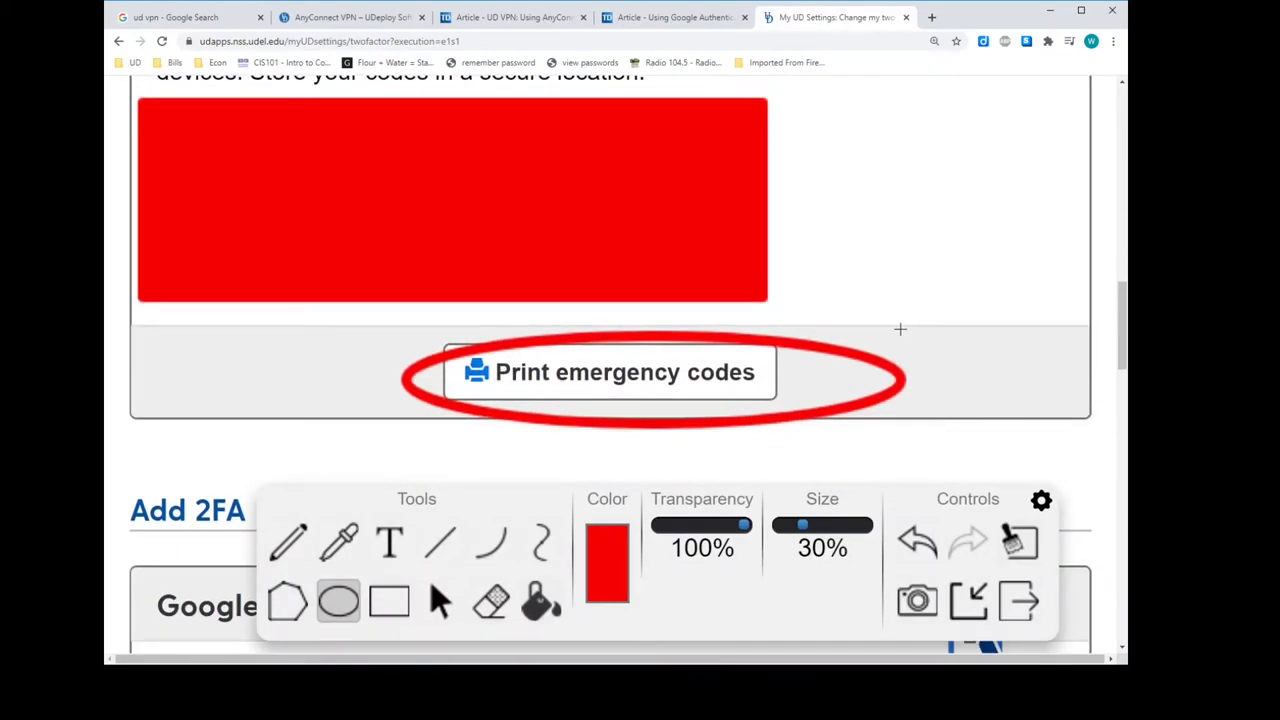
scroll(897, 330, up, 2)
scroll(894, 335, down, 1)
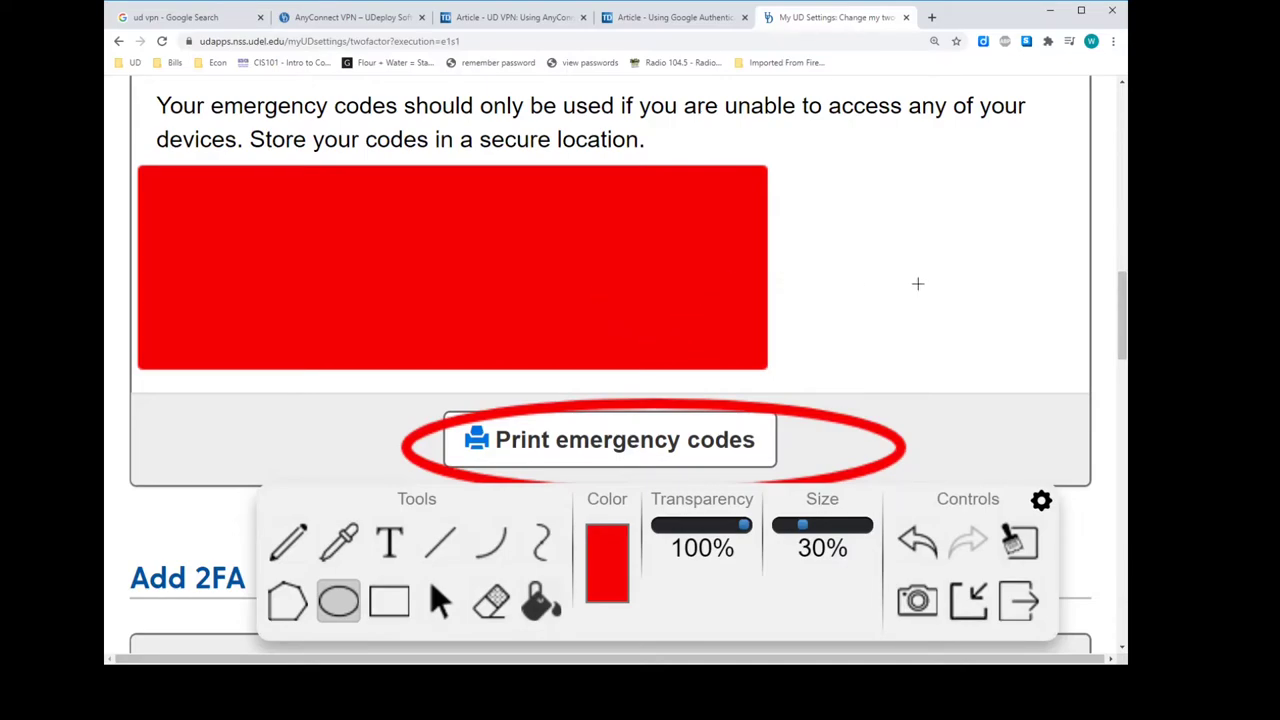
scroll(961, 285, down, 2)
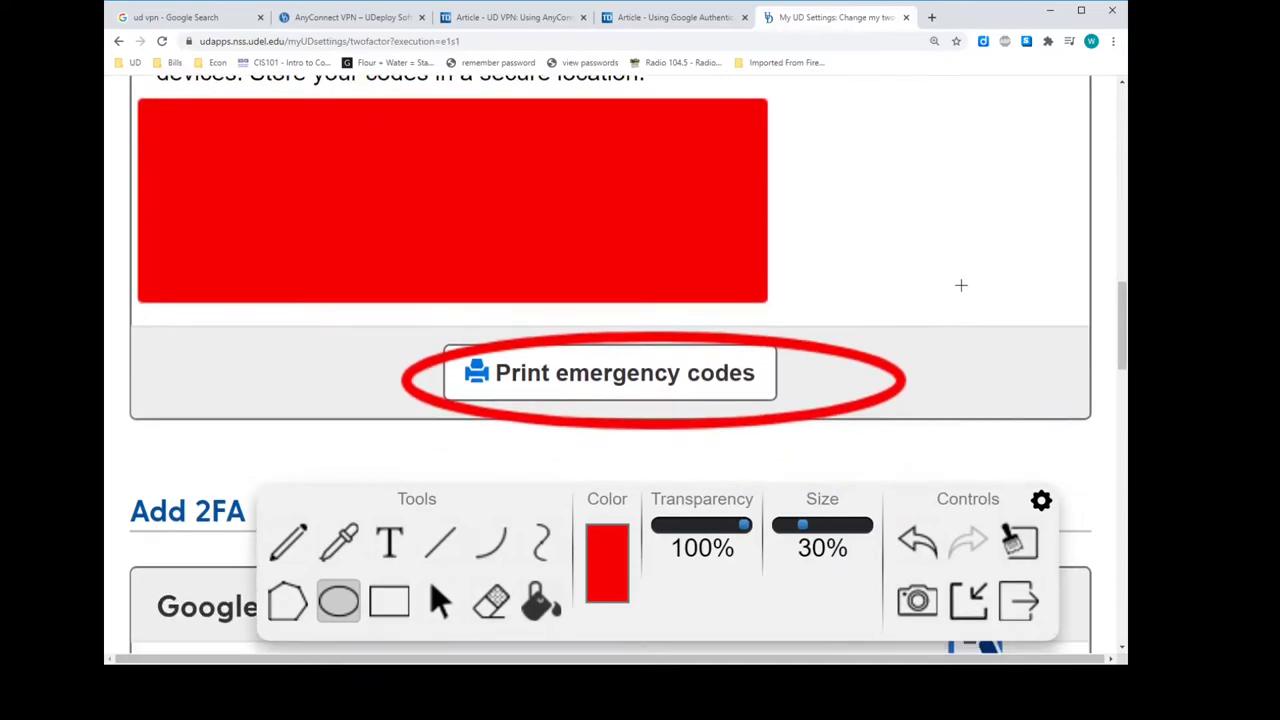
scroll(961, 285, up, 2)
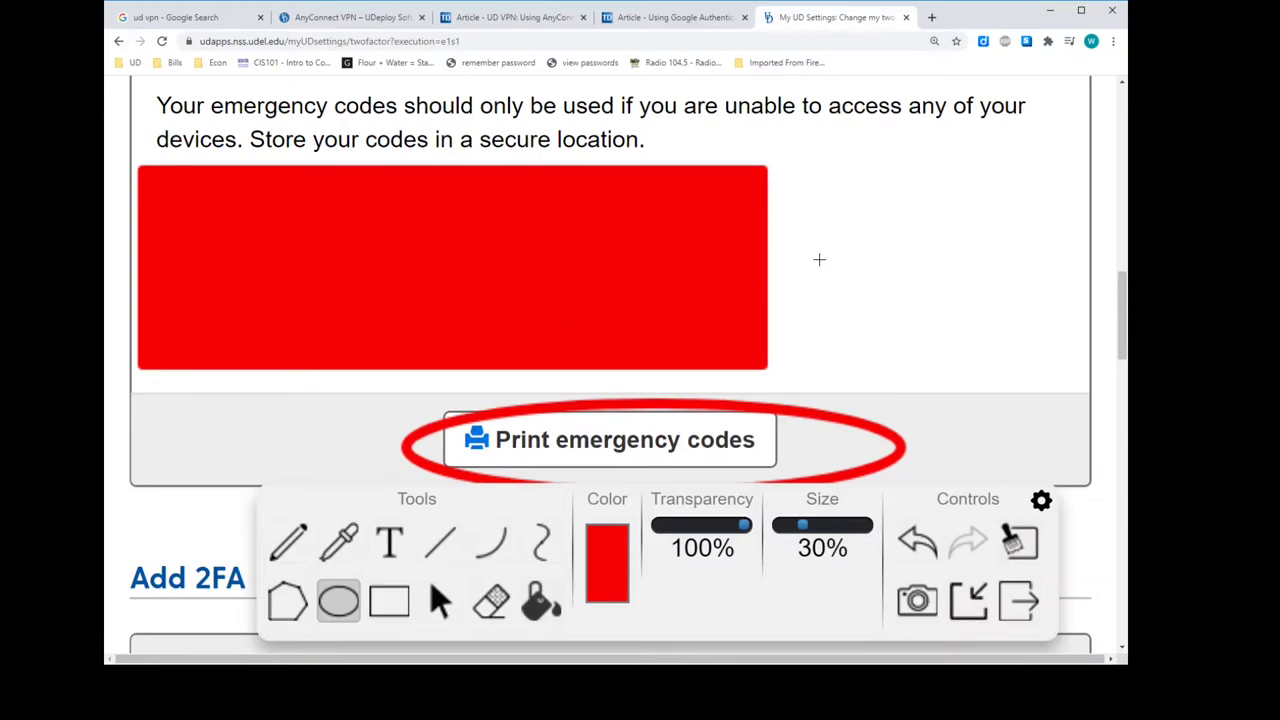
Draw a red mark beside the hidden emergency codes box.
drag(819, 259, 980, 261)
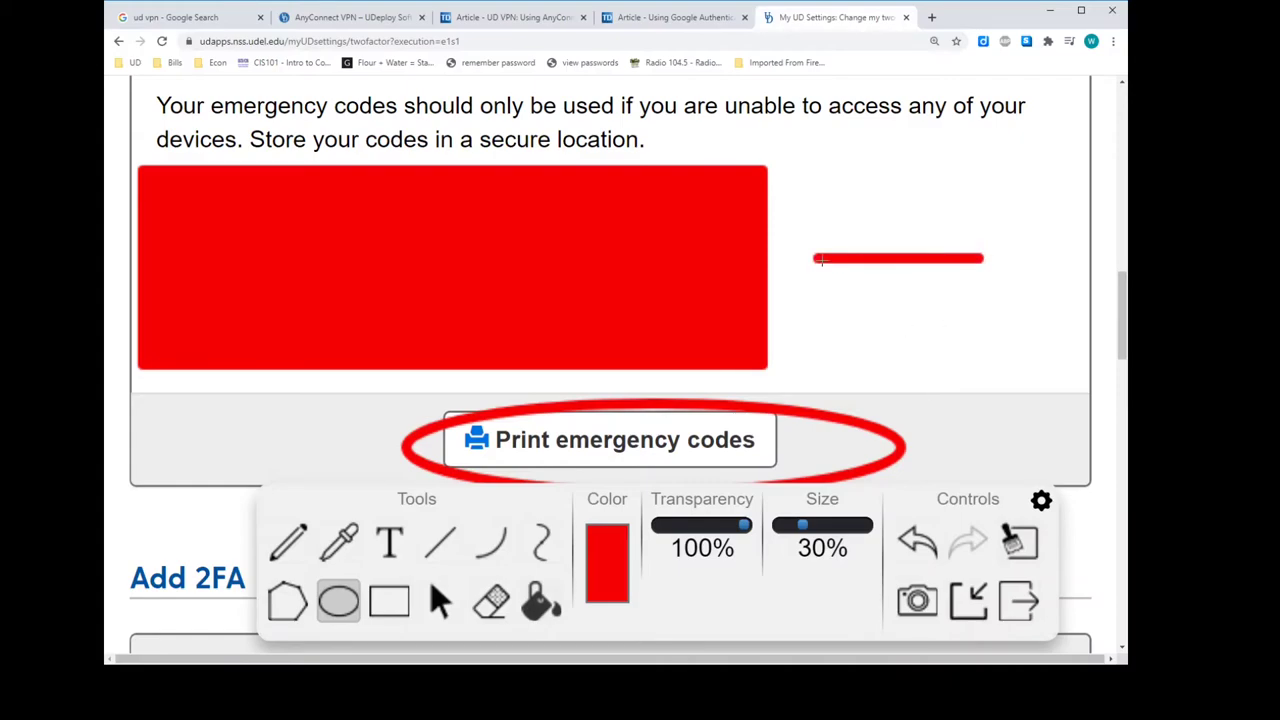
drag(819, 259, 845, 237)
scroll(866, 368, down, 1)
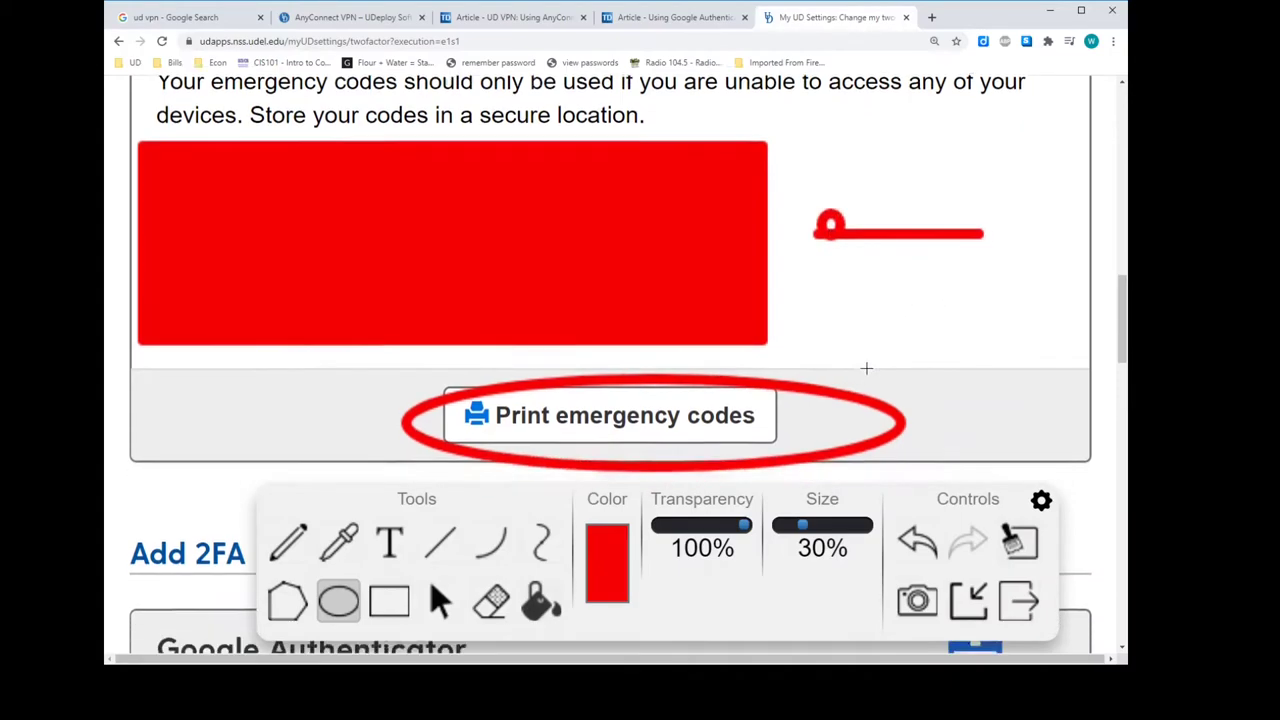
scroll(866, 368, down, 3)
Scroll through Add 2FA methods, then return to the Using Google Authenticator article.
scroll(866, 368, down, 2)
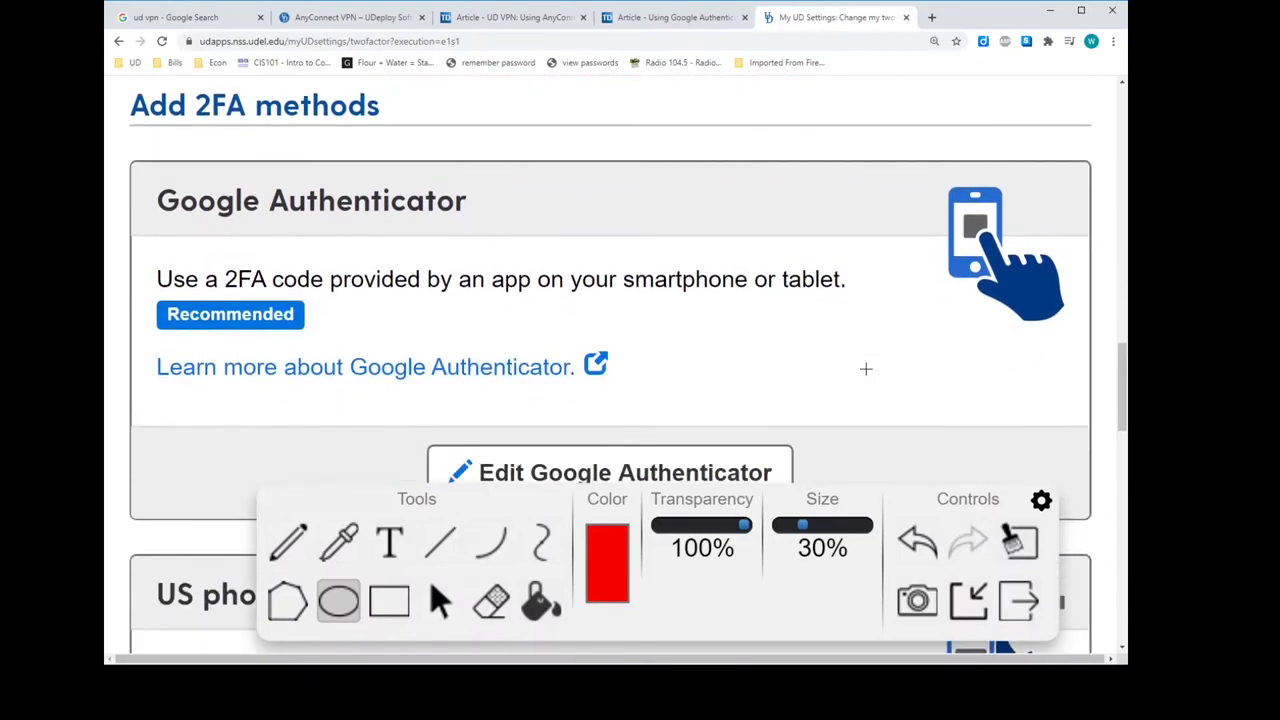
scroll(856, 370, down, 1)
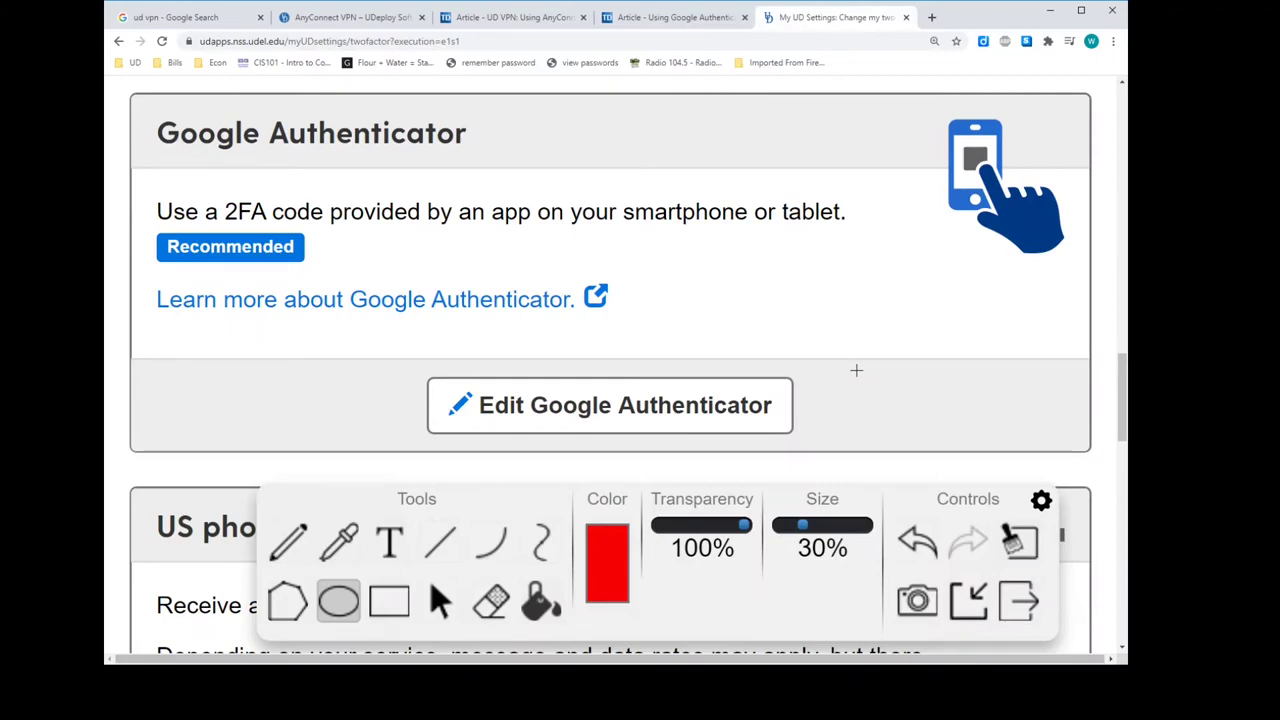
scroll(856, 370, down, 1)
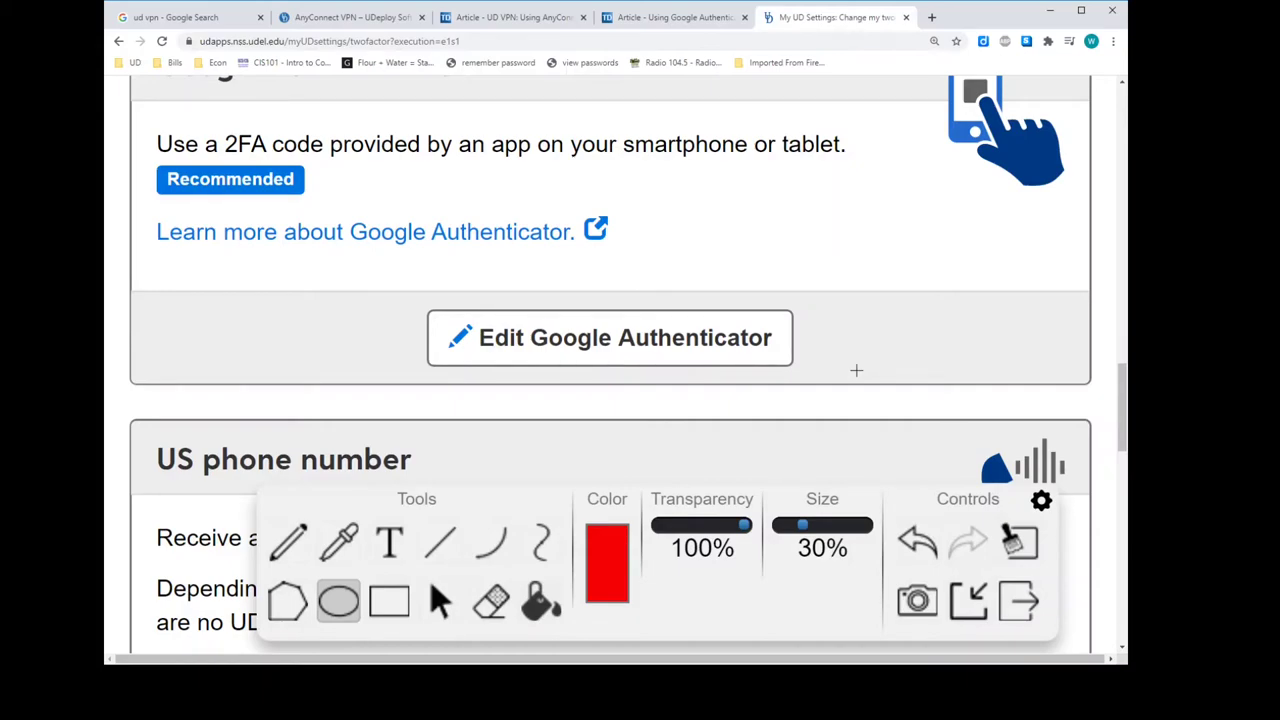
scroll(903, 440, up, 2)
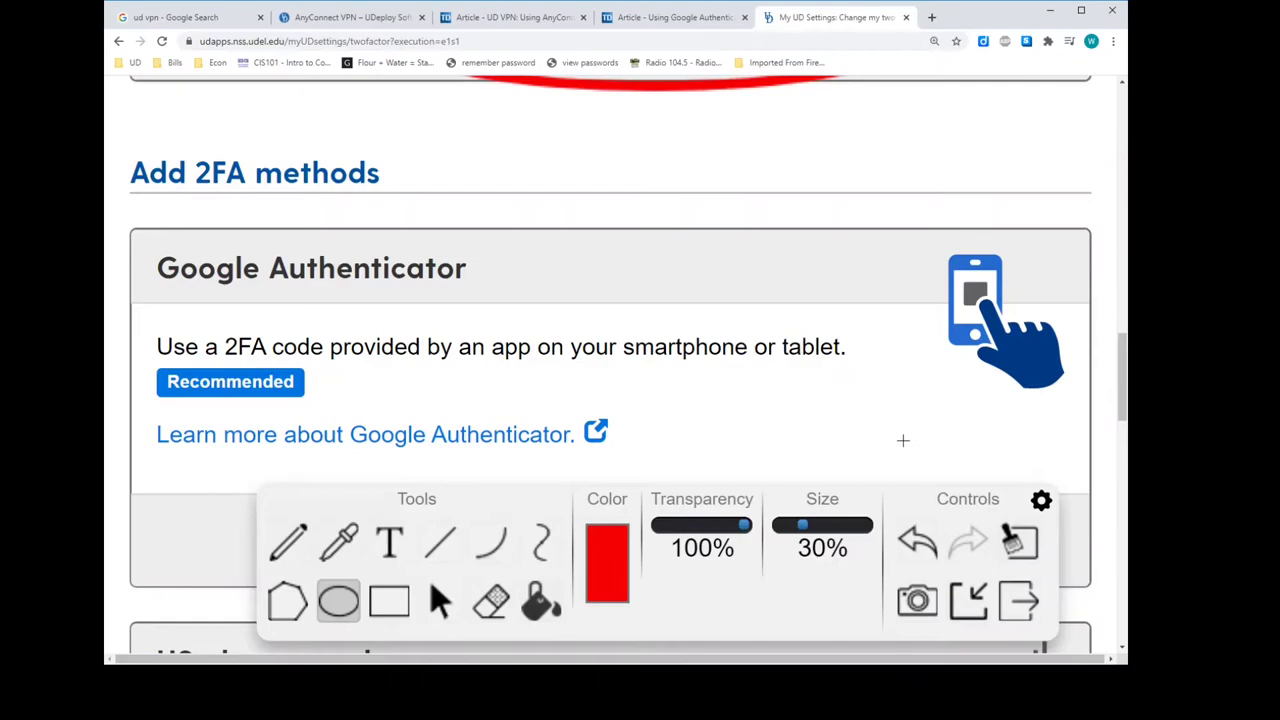
scroll(723, 391, down, 3)
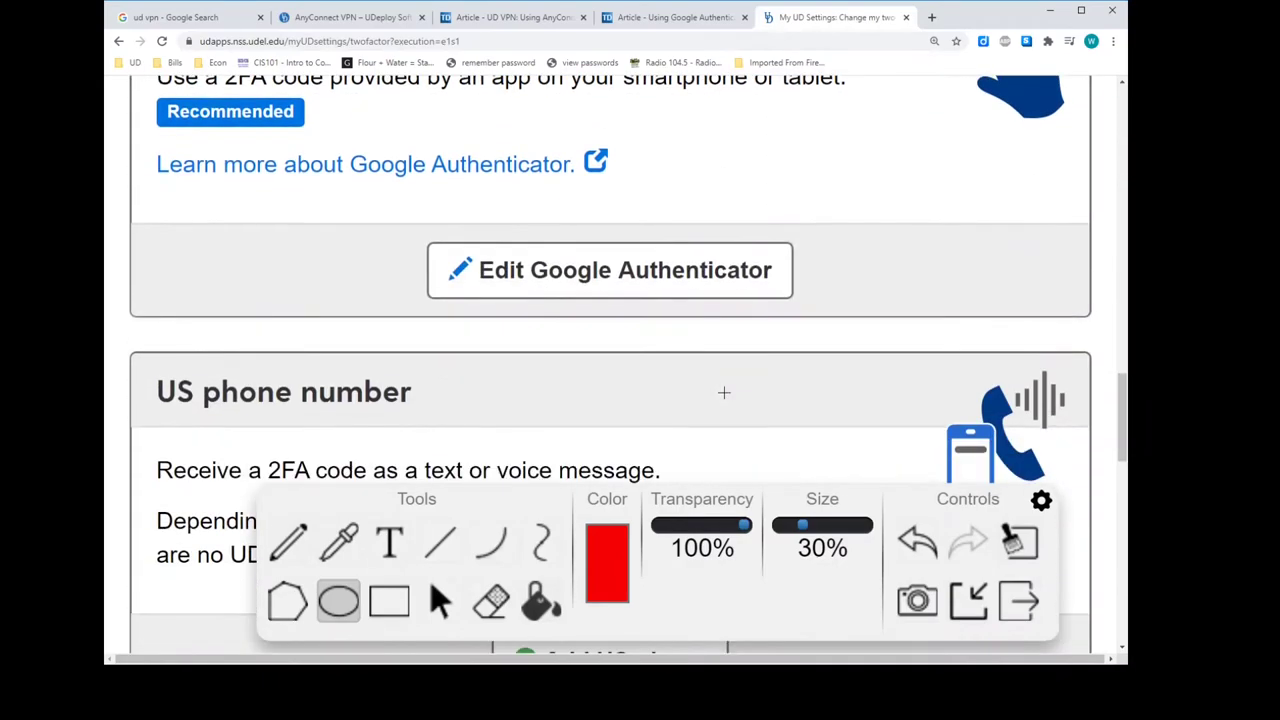
scroll(724, 393, up, 2)
scroll(724, 393, down, 1)
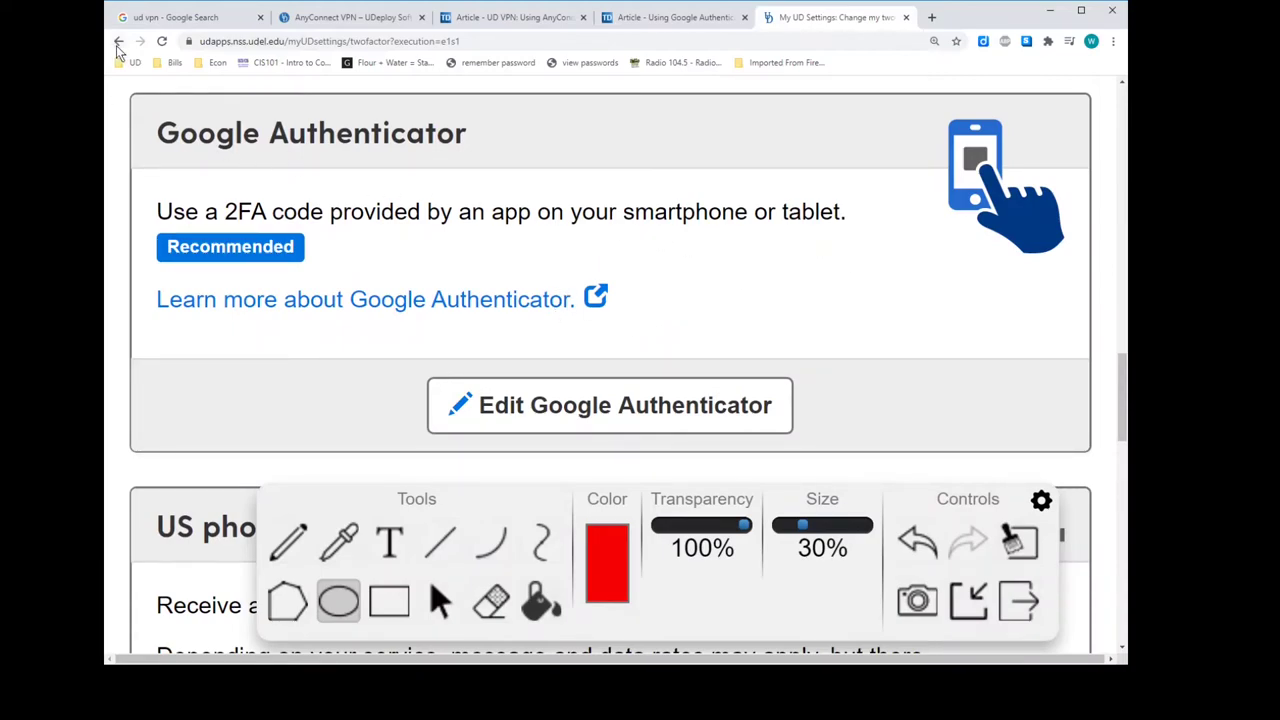
click(688, 20)
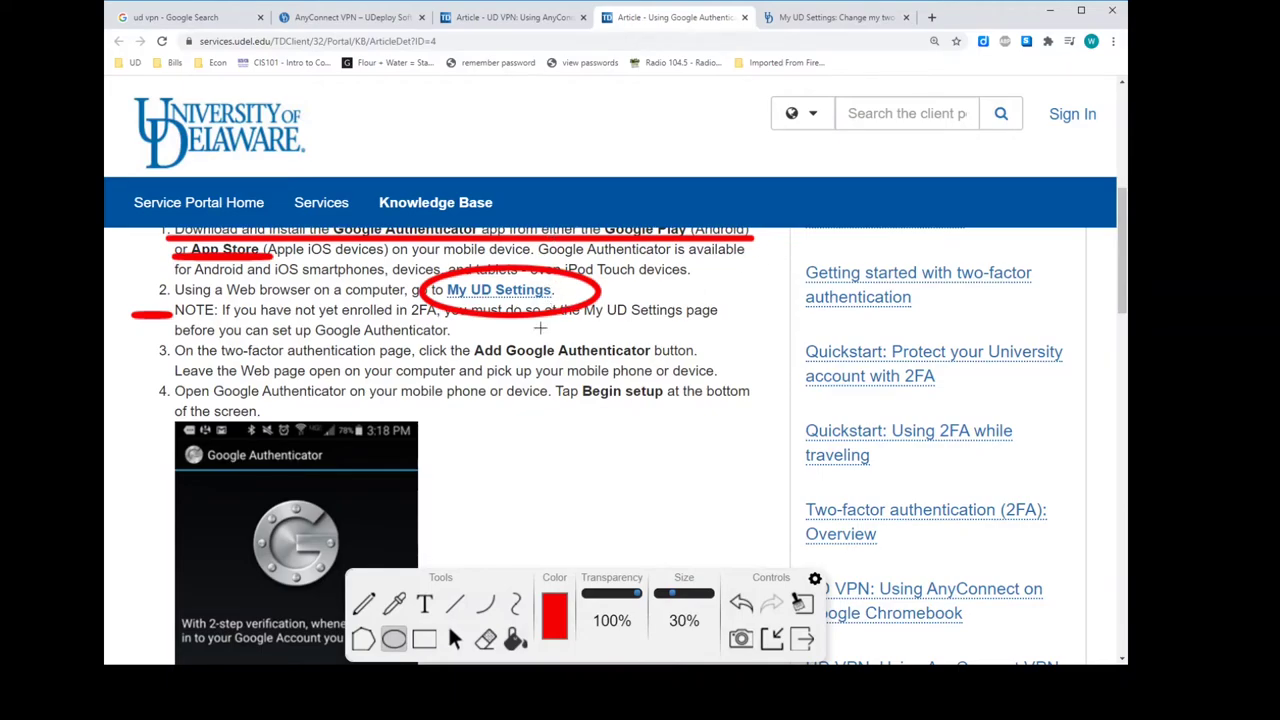
Scroll the article down to step 4's Begin setup screenshot and step 5, Scan a barcode.
scroll(541, 328, down, 1)
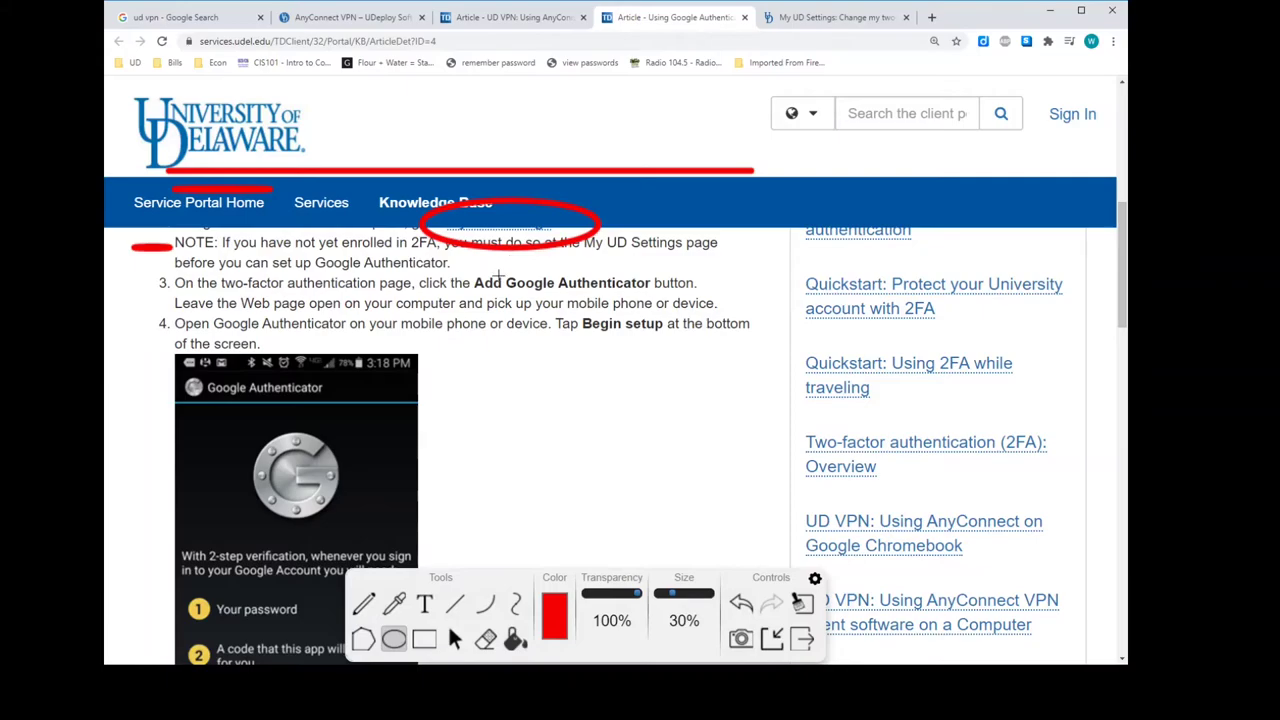
scroll(504, 392, down, 1)
scroll(504, 392, up, 1)
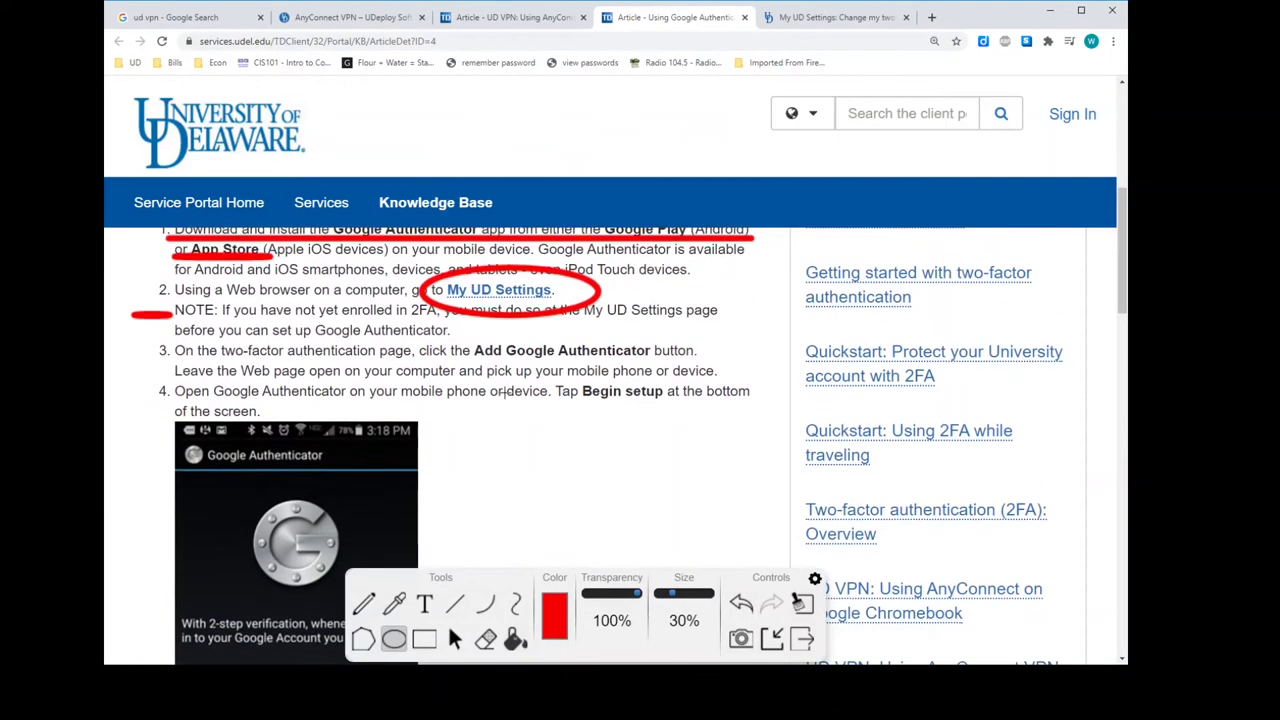
scroll(505, 391, down, 1)
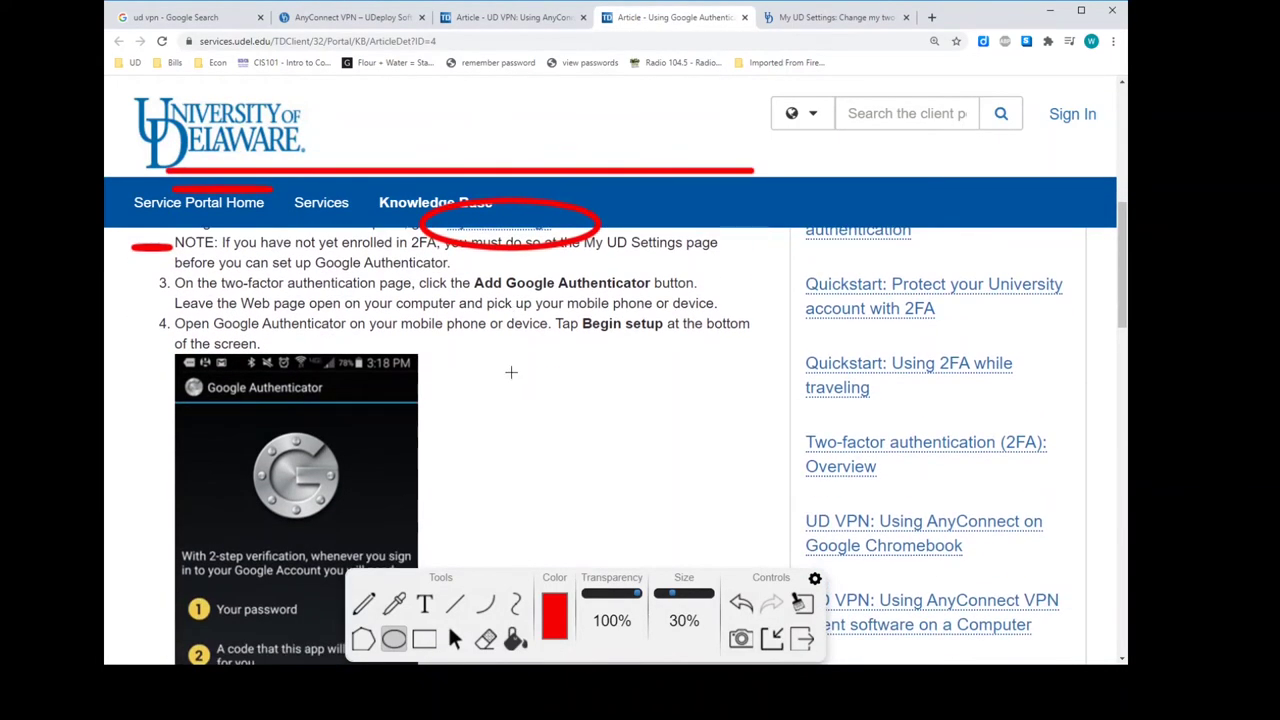
scroll(505, 391, up, 1)
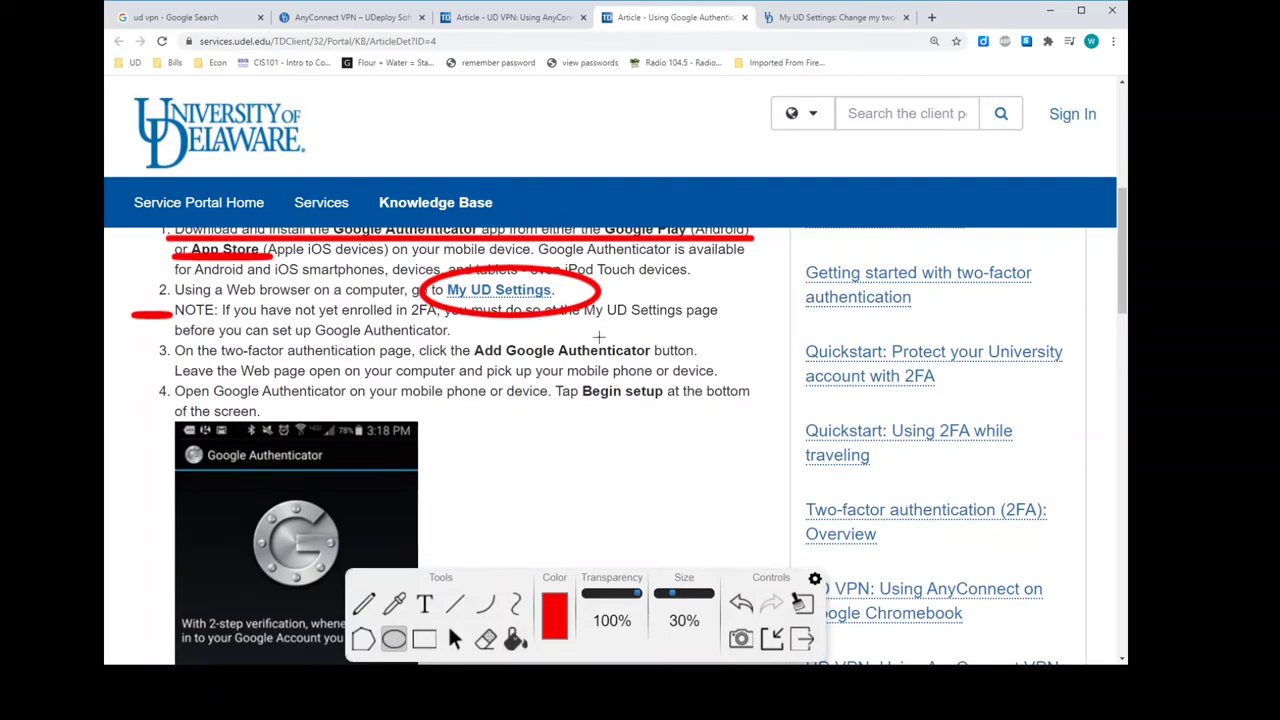
scroll(540, 437, down, 1)
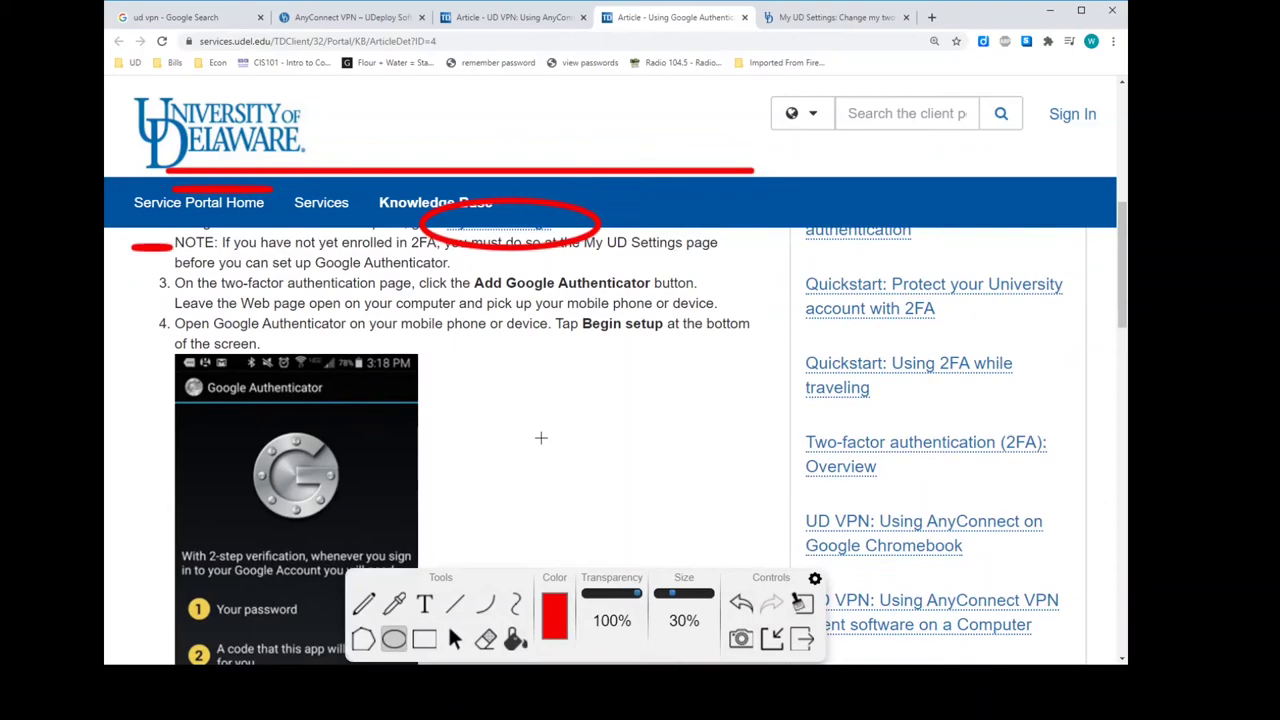
scroll(528, 396, up, 1)
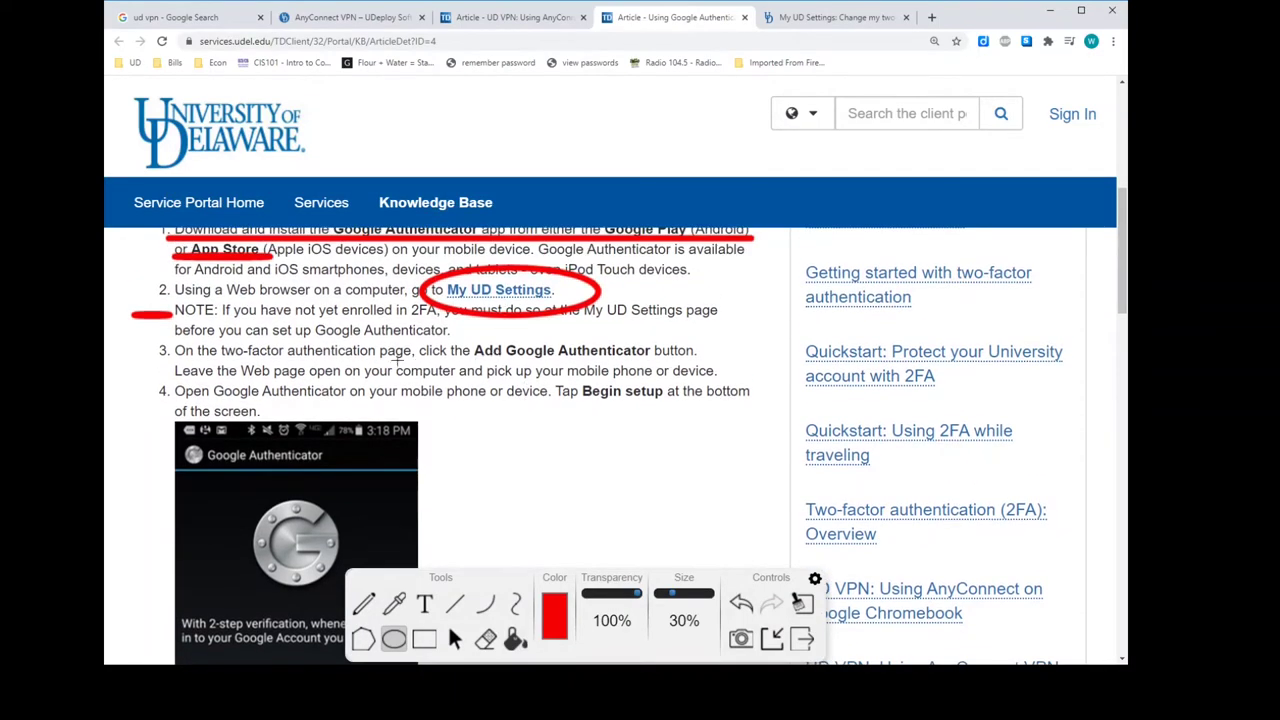
scroll(541, 410, down, 1)
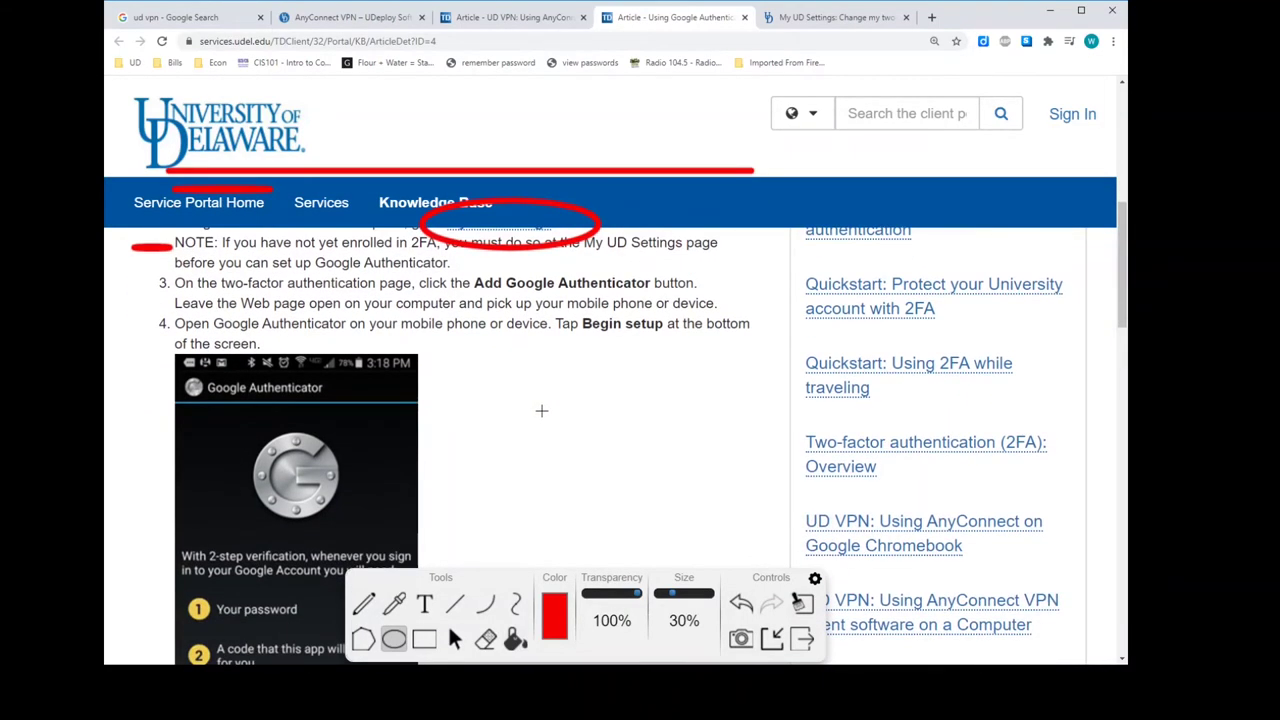
scroll(541, 410, down, 1)
scroll(541, 410, up, 1)
scroll(601, 426, down, 1)
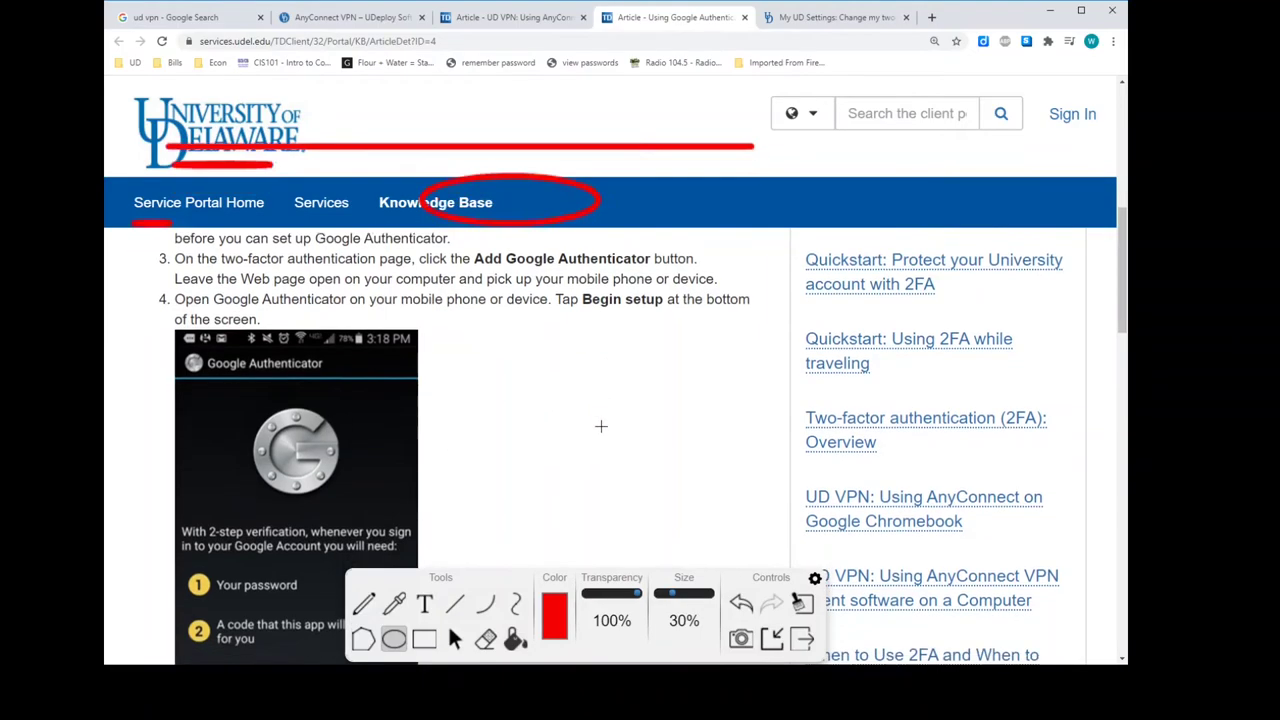
scroll(601, 426, down, 1)
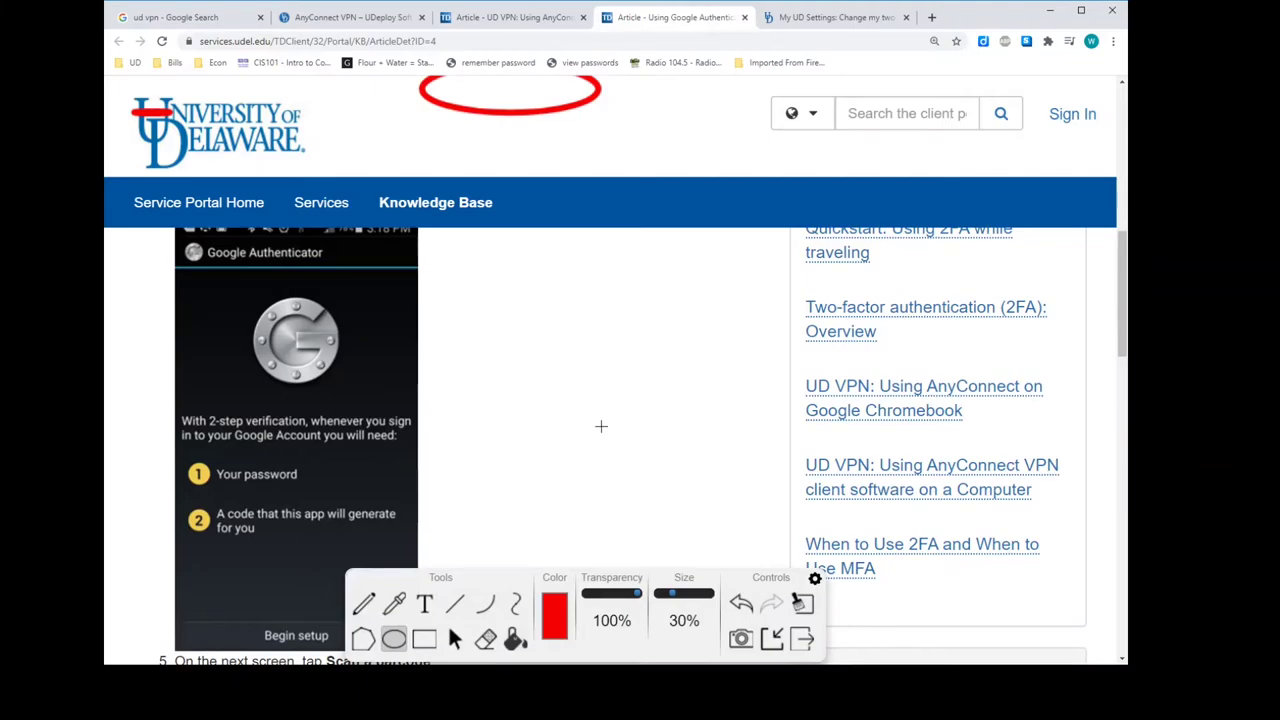
scroll(601, 426, up, 2)
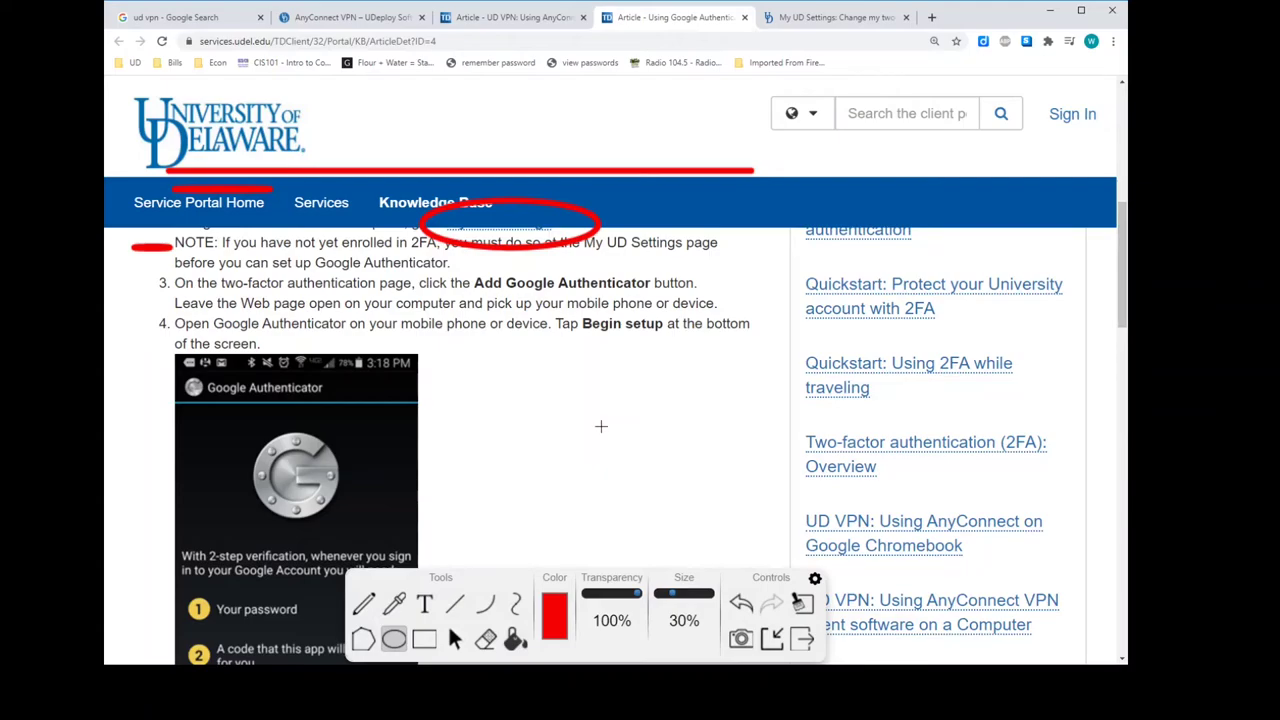
scroll(601, 426, down, 1)
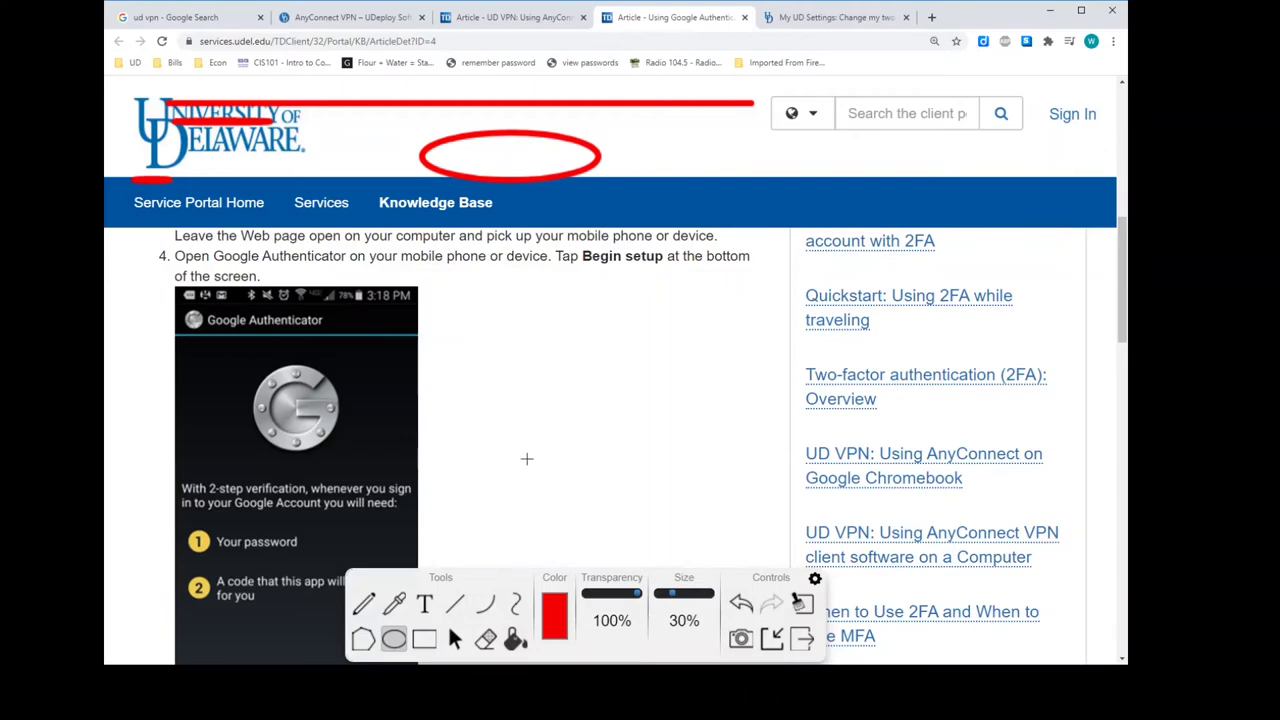
scroll(539, 449, down, 2)
scroll(539, 449, down, 1)
scroll(539, 449, up, 4)
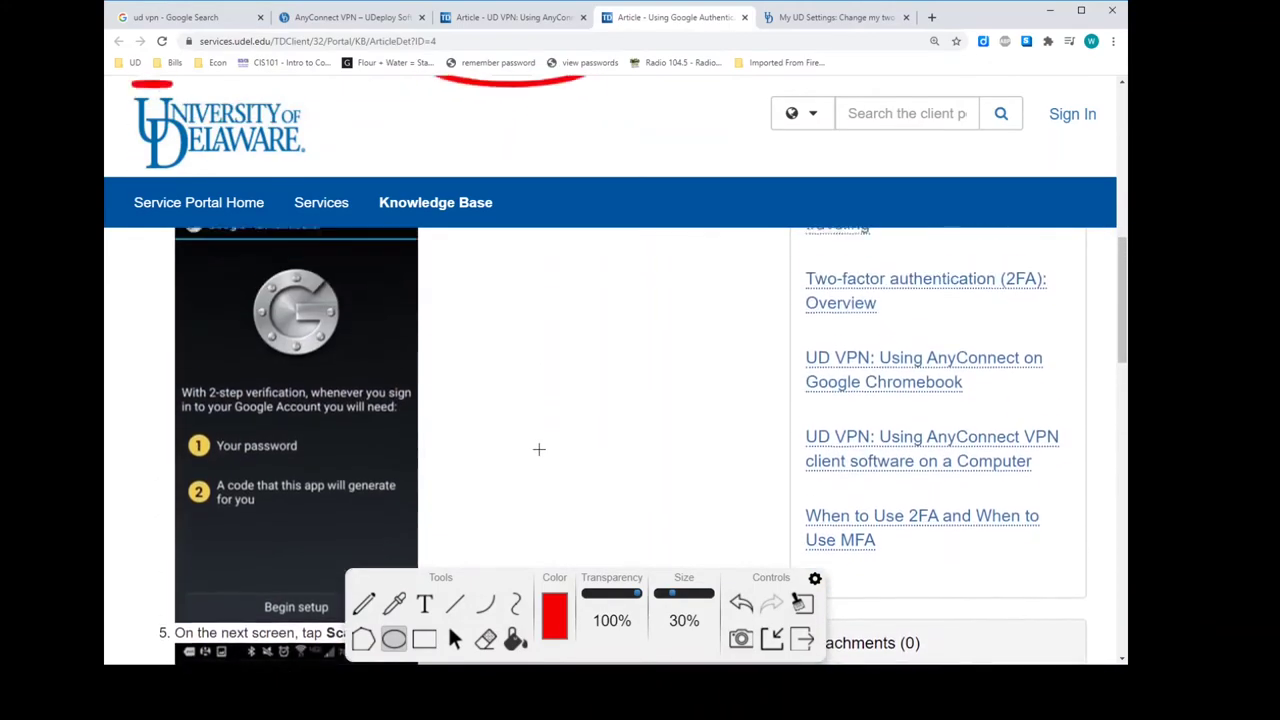
scroll(539, 449, down, 2)
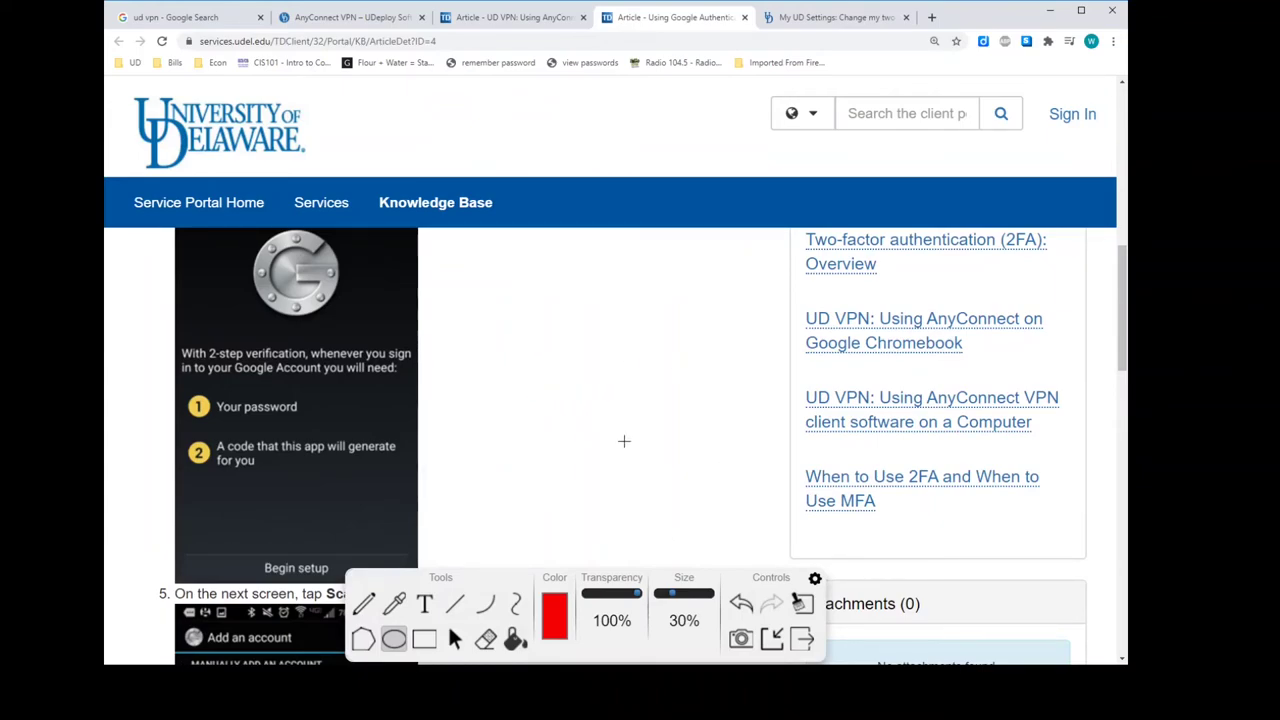
scroll(623, 440, up, 1)
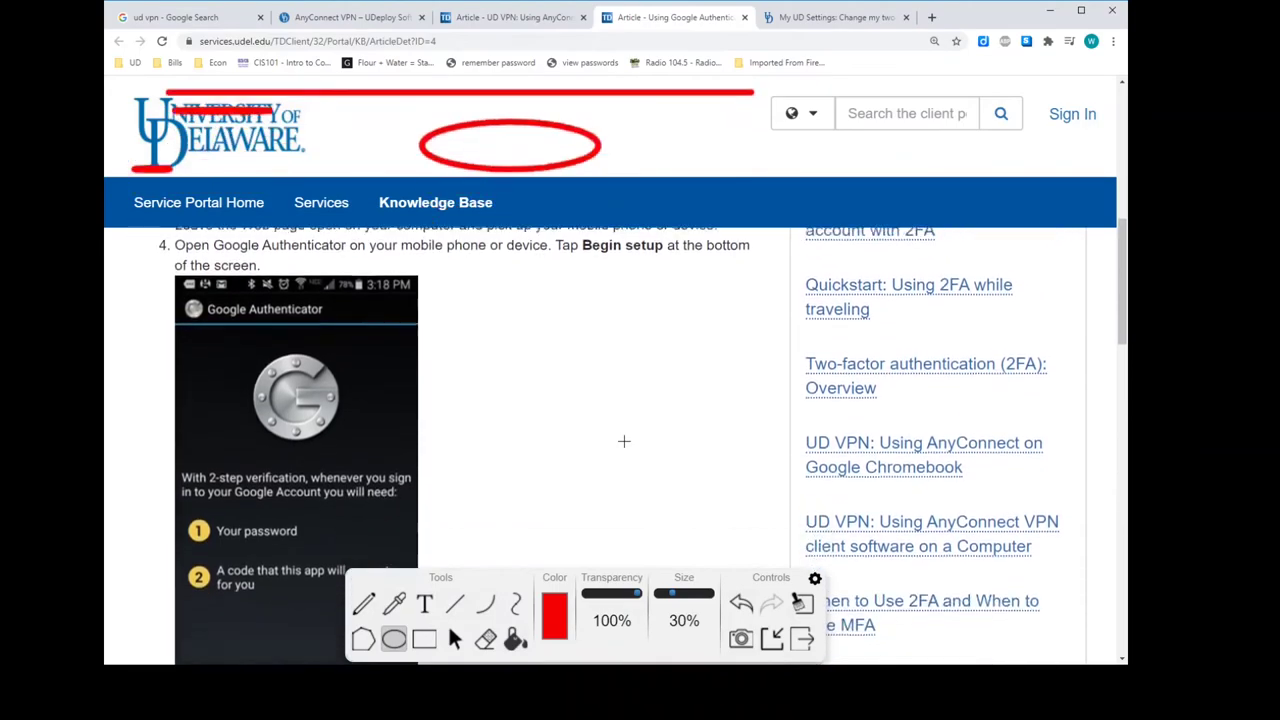
scroll(533, 378, down, 1)
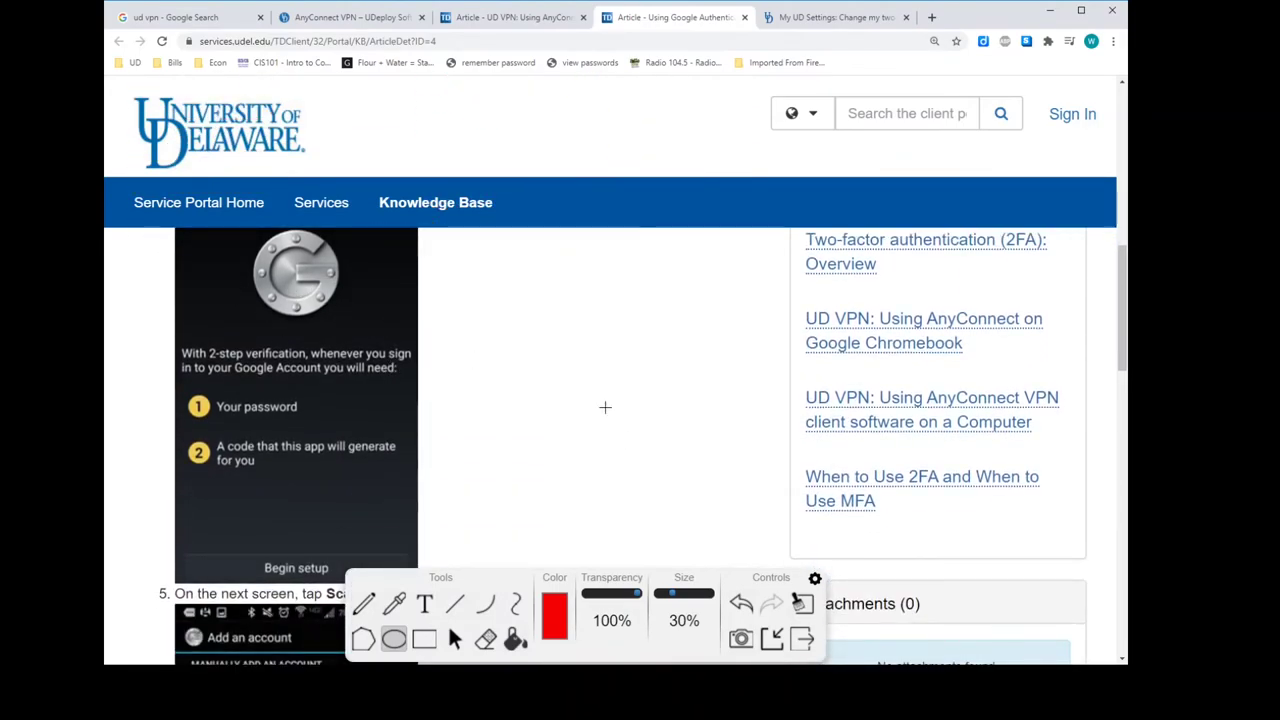
scroll(604, 407, up, 1)
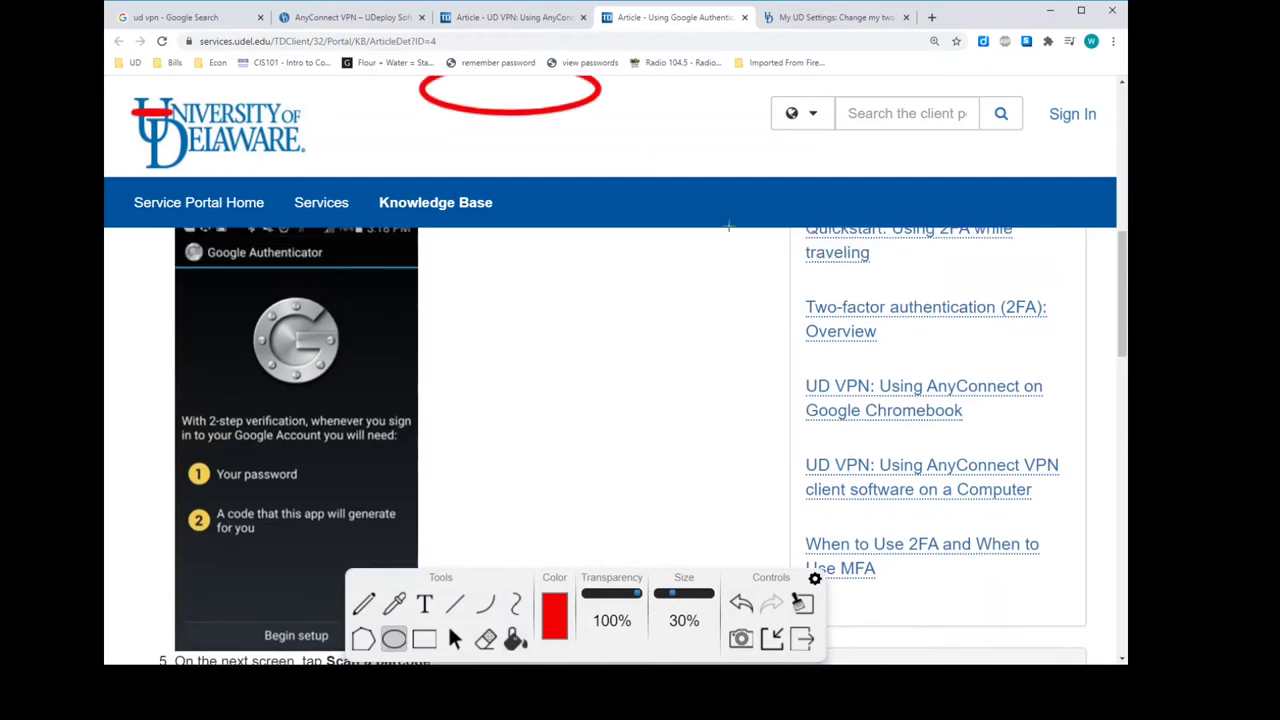
Open Edit Google Authenticator on My UD Settings and move the drawing palette off the dialog.
click(812, 20)
scroll(720, 369, up, 1)
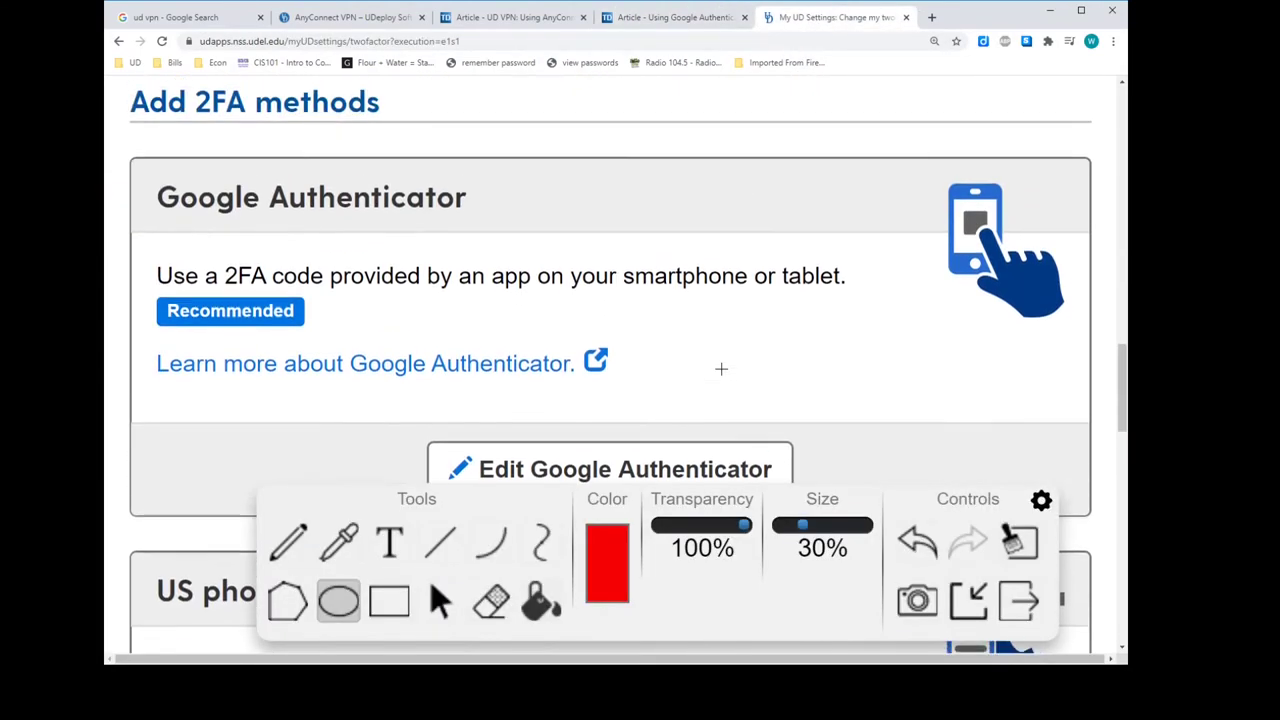
scroll(720, 369, down, 1)
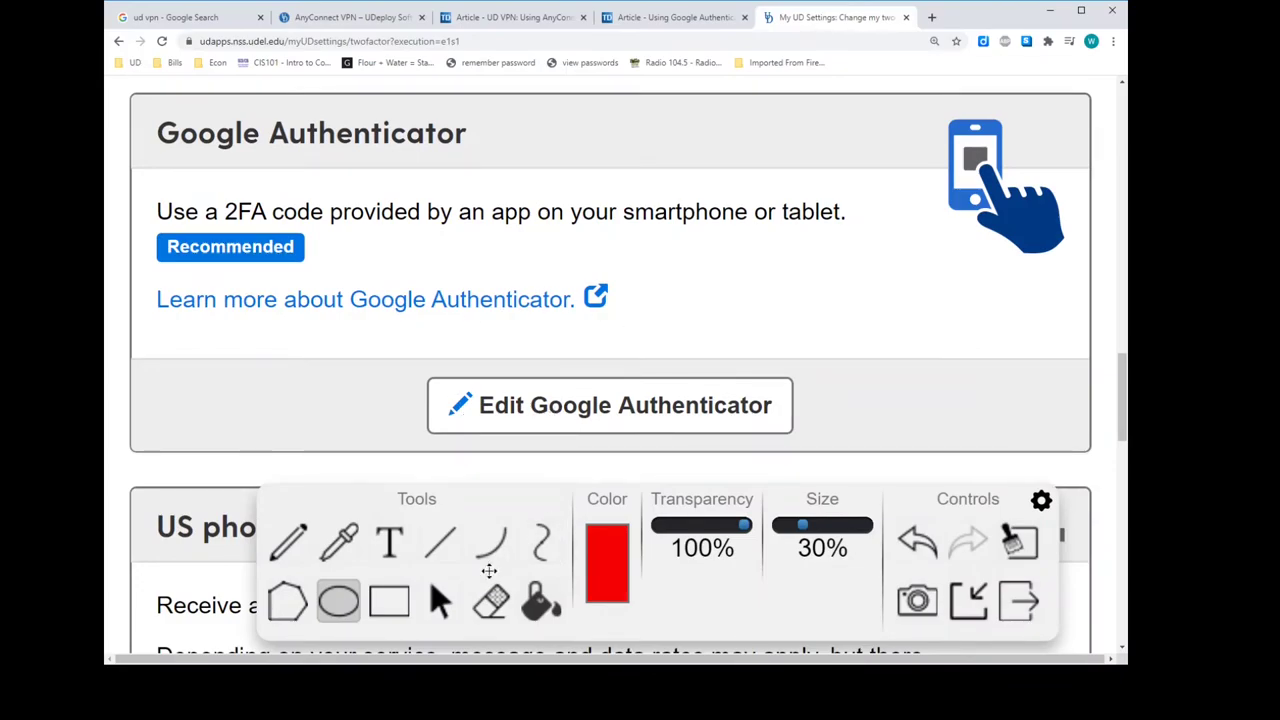
click(443, 606)
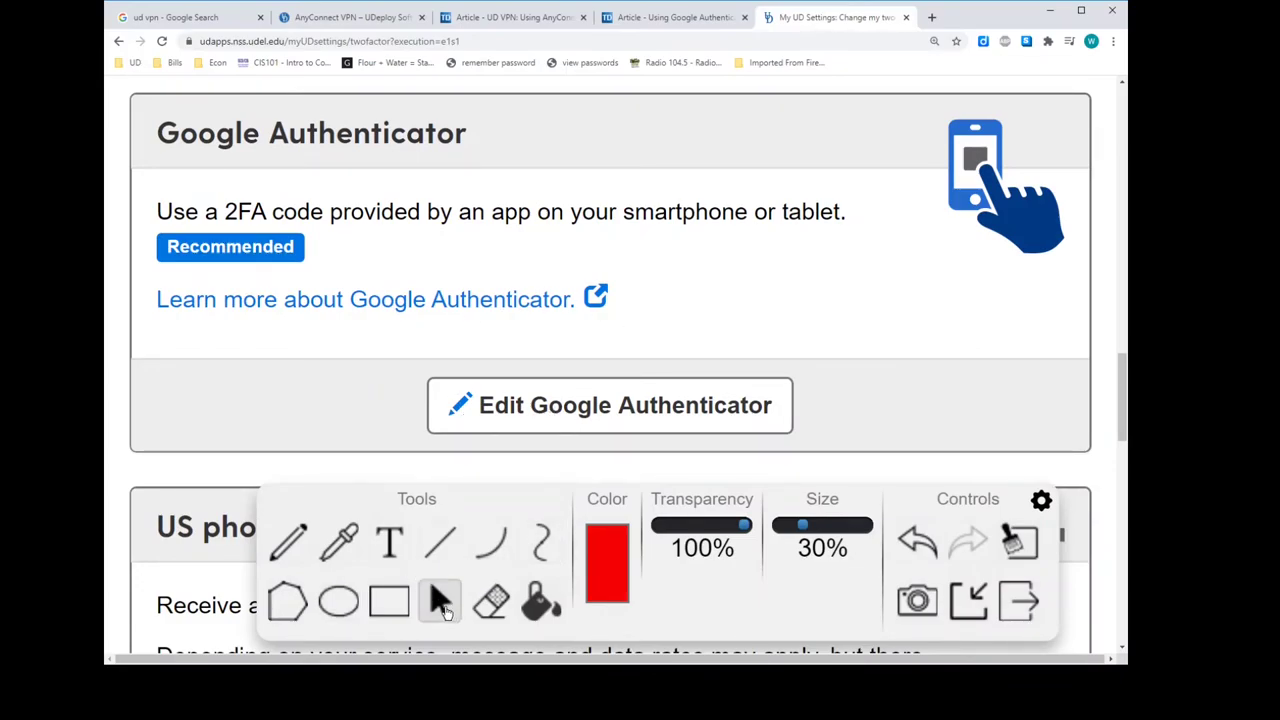
click(611, 412)
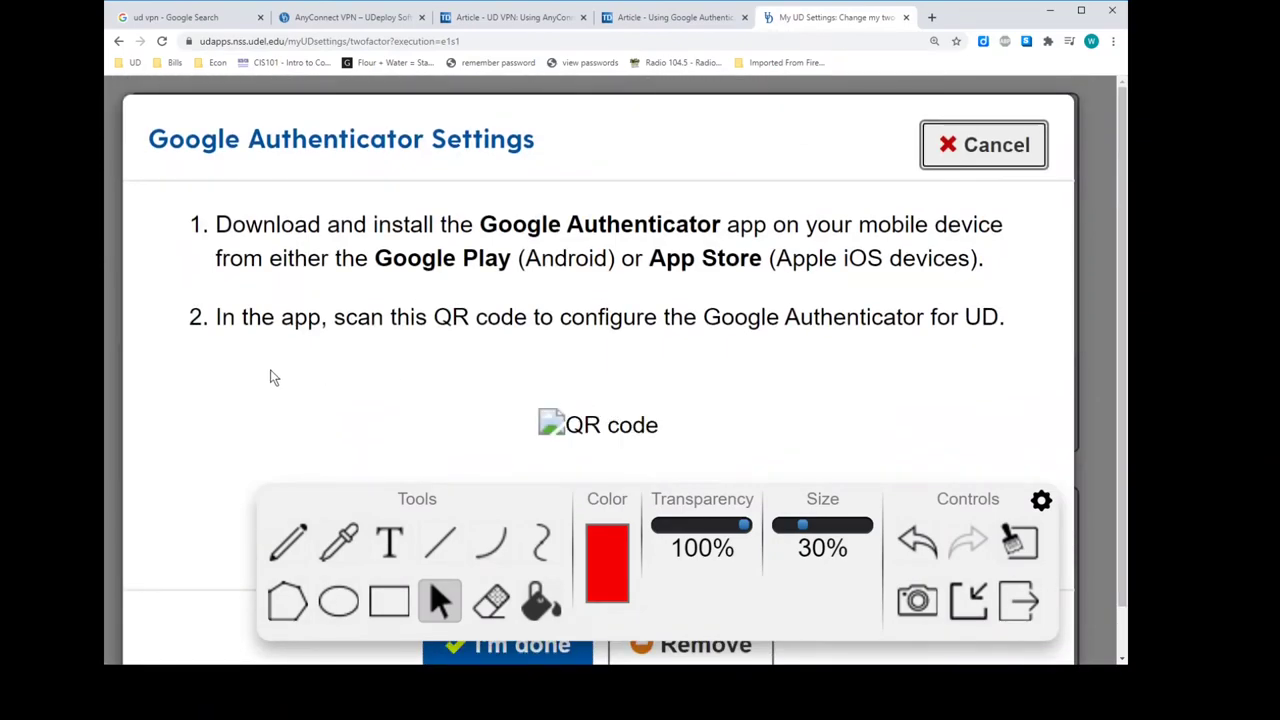
scroll(271, 374, down, 1)
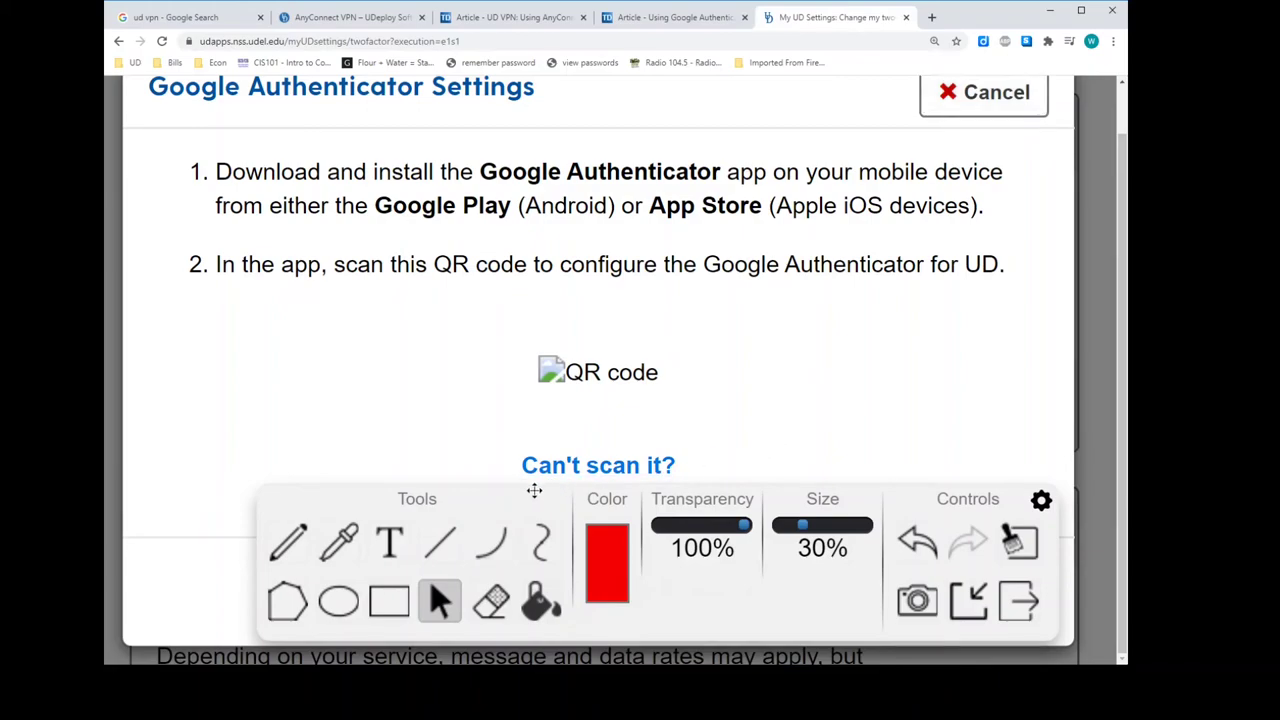
drag(536, 489, 509, 617)
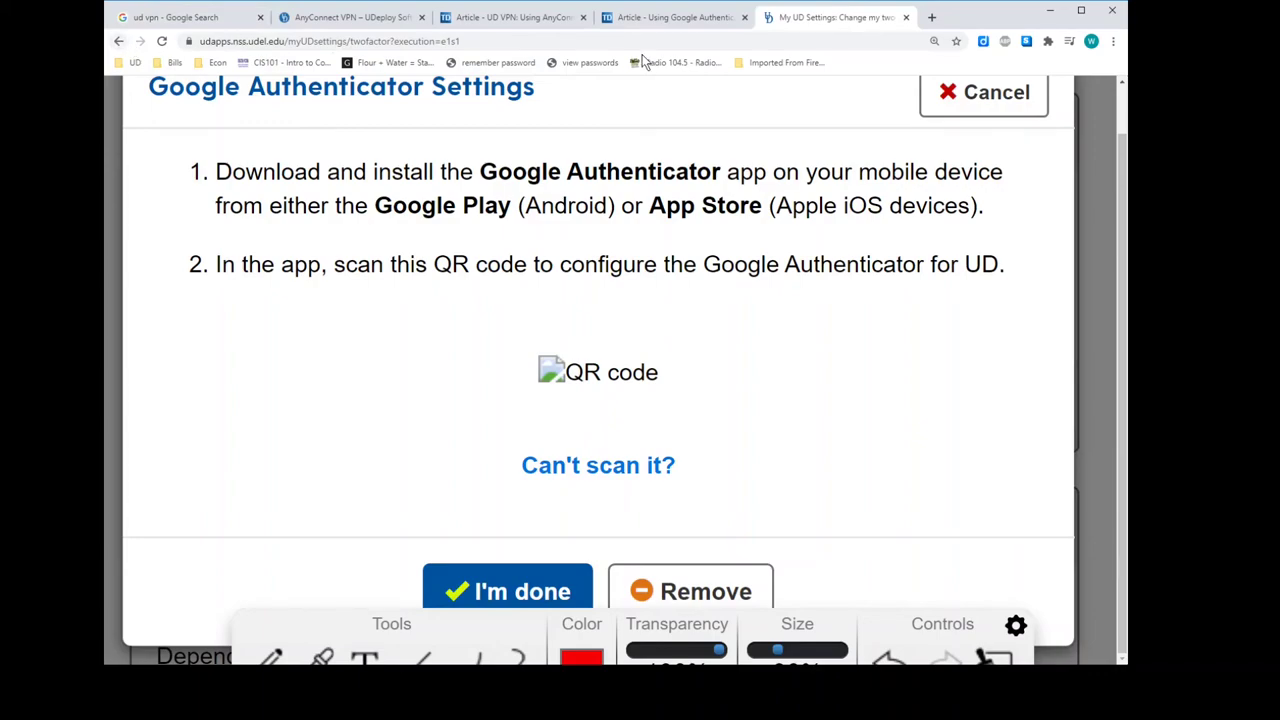
click(684, 26)
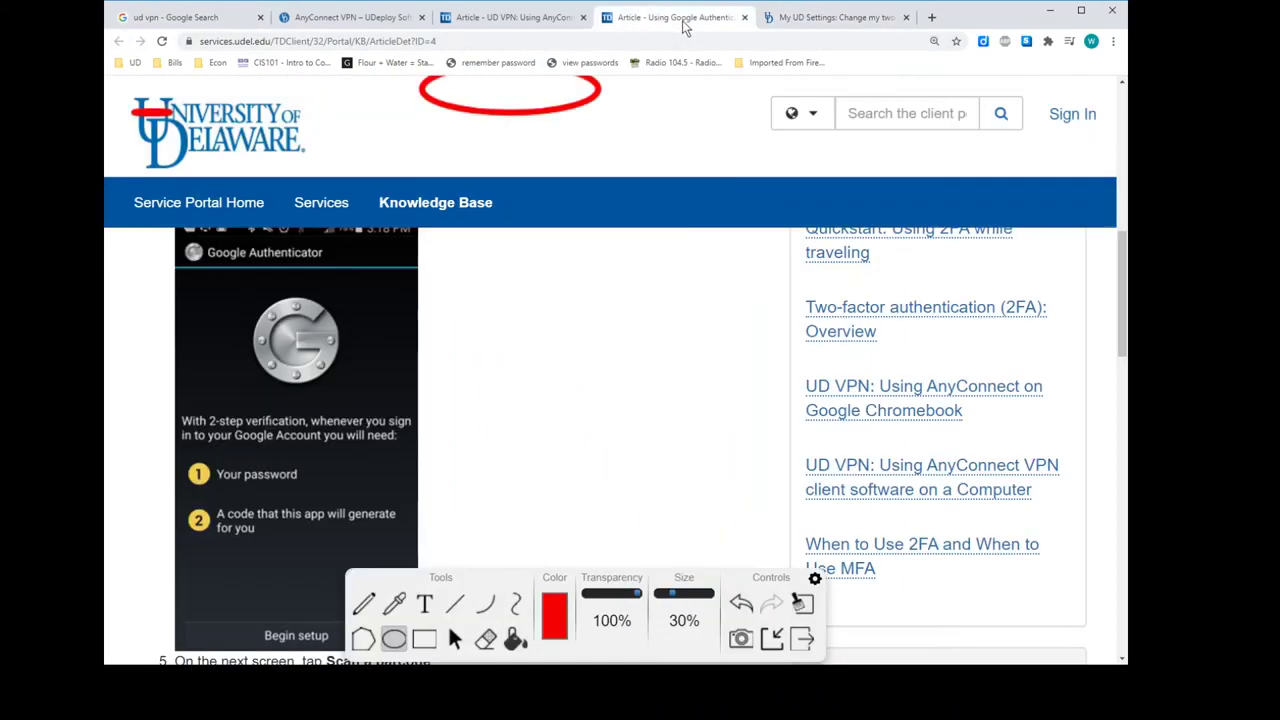
scroll(664, 420, up, 2)
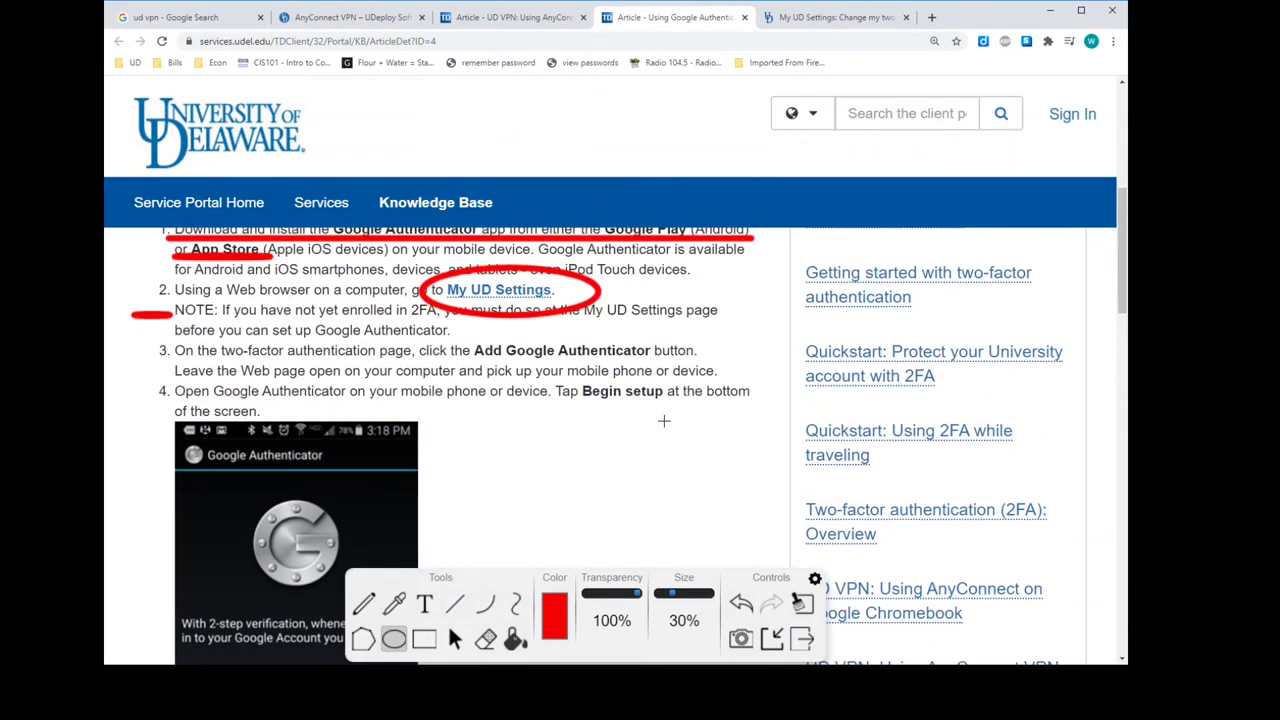
scroll(664, 421, up, 1)
scroll(664, 421, down, 1)
scroll(708, 439, down, 3)
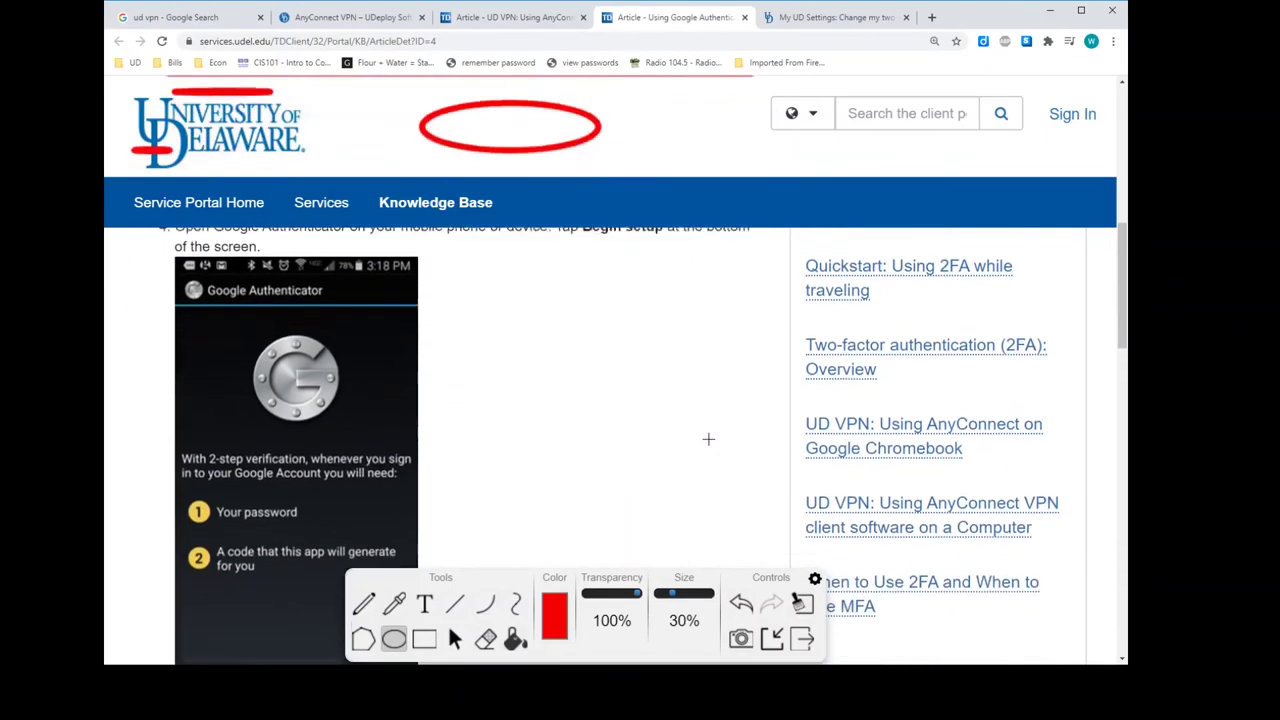
scroll(708, 439, down, 3)
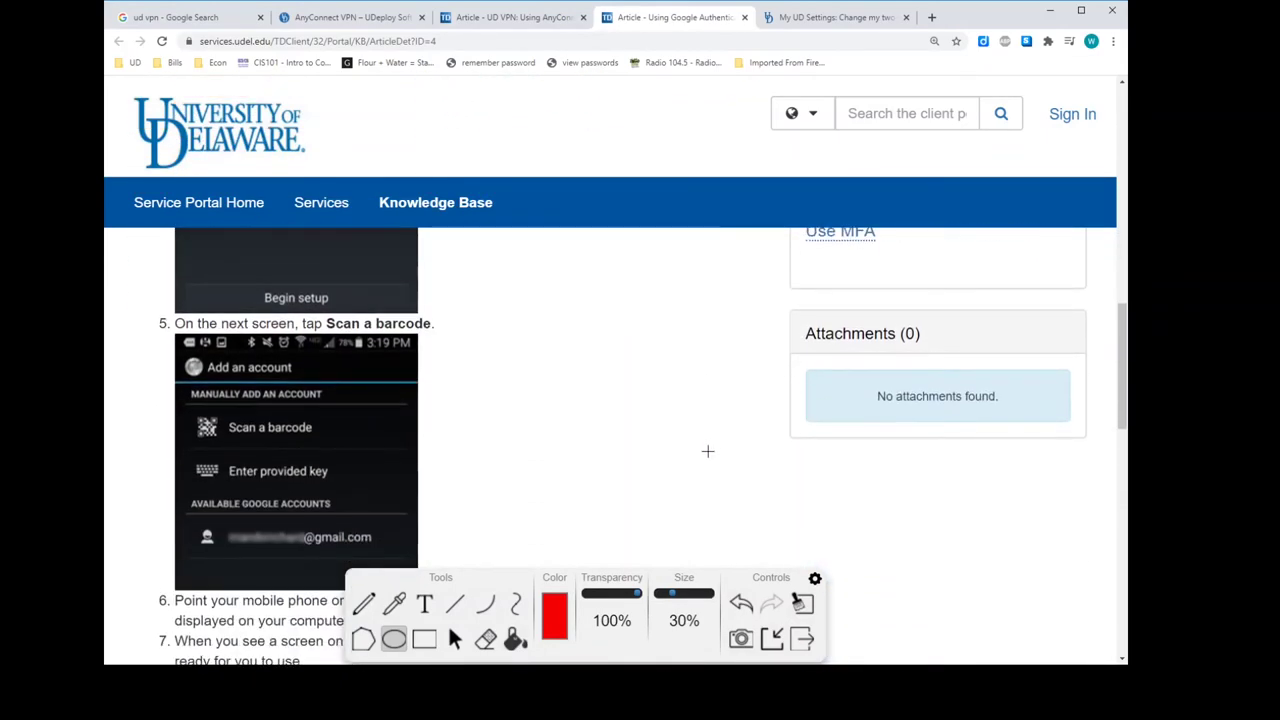
scroll(708, 445, down, 3)
scroll(708, 451, down, 3)
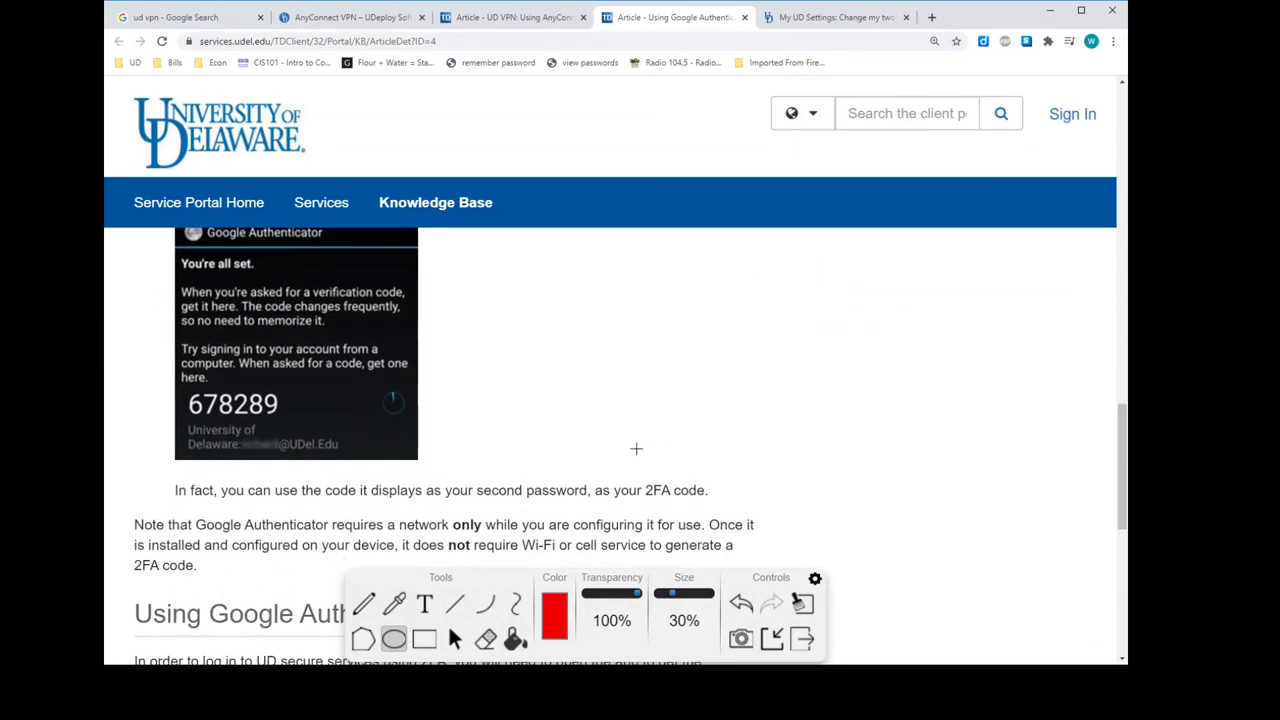
drag(298, 404, 476, 404)
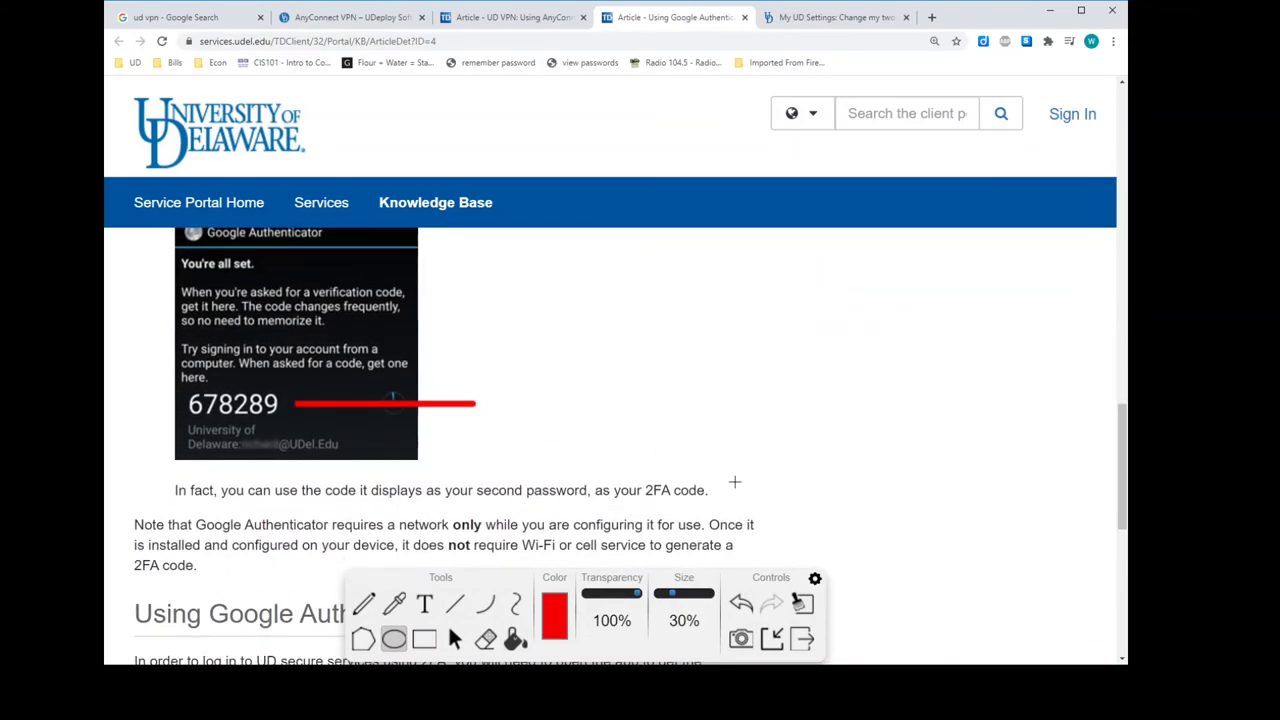
scroll(786, 410, down, 4)
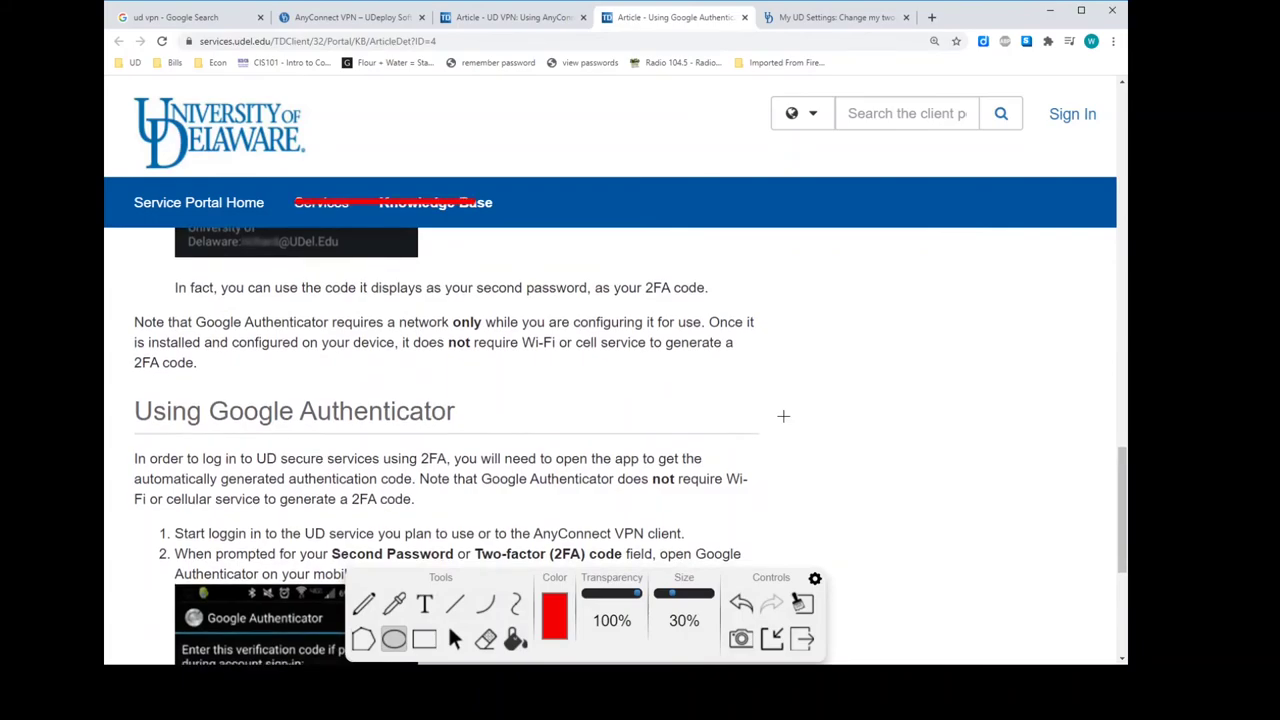
scroll(786, 418, down, 3)
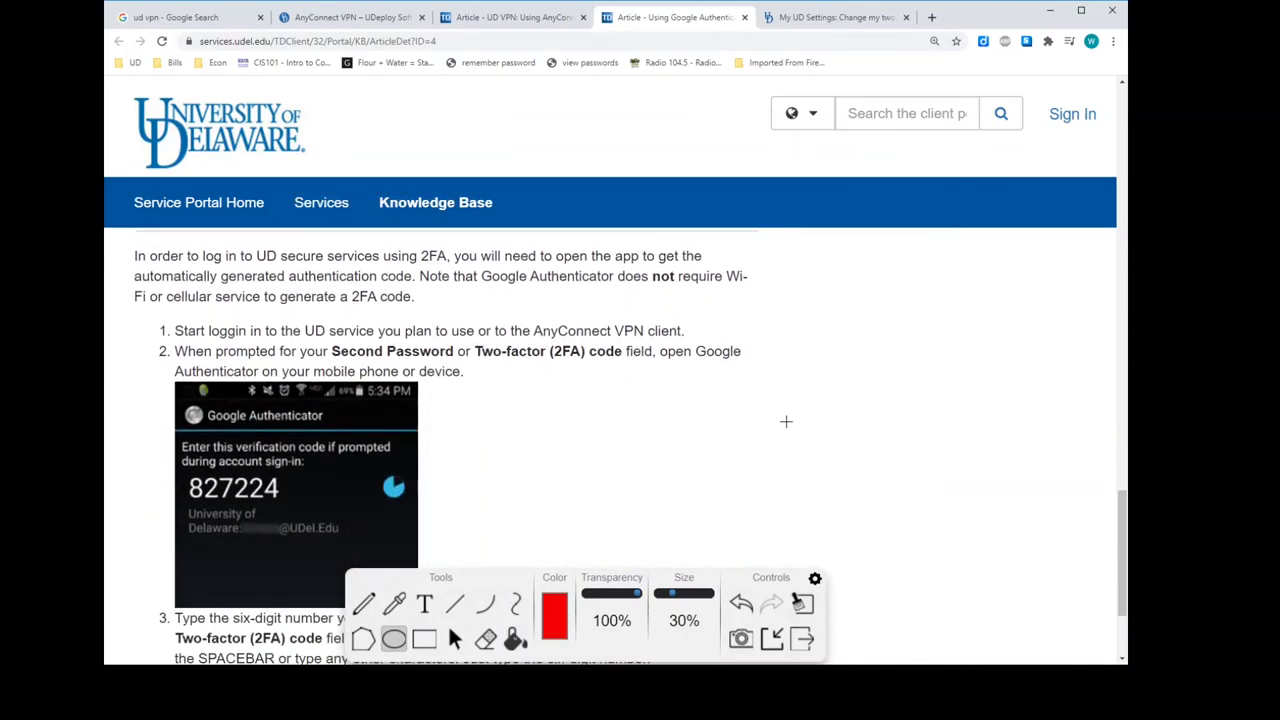
scroll(786, 422, down, 3)
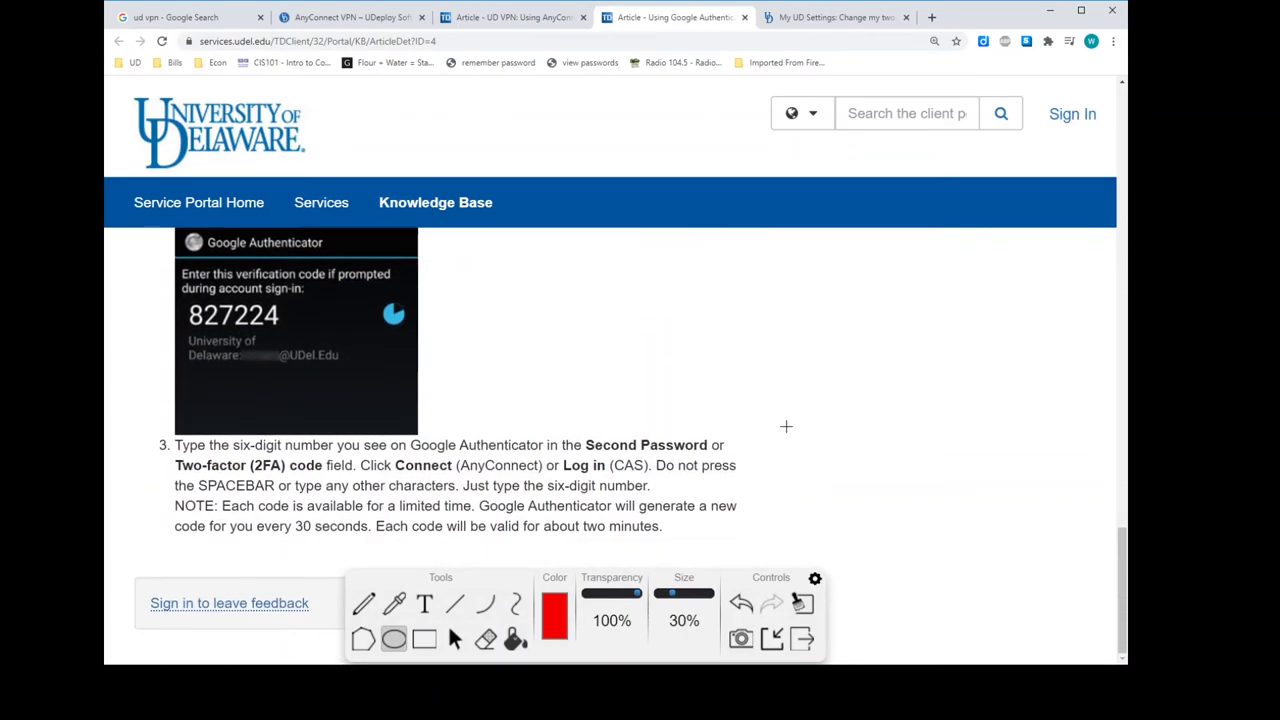
scroll(786, 427, up, 4)
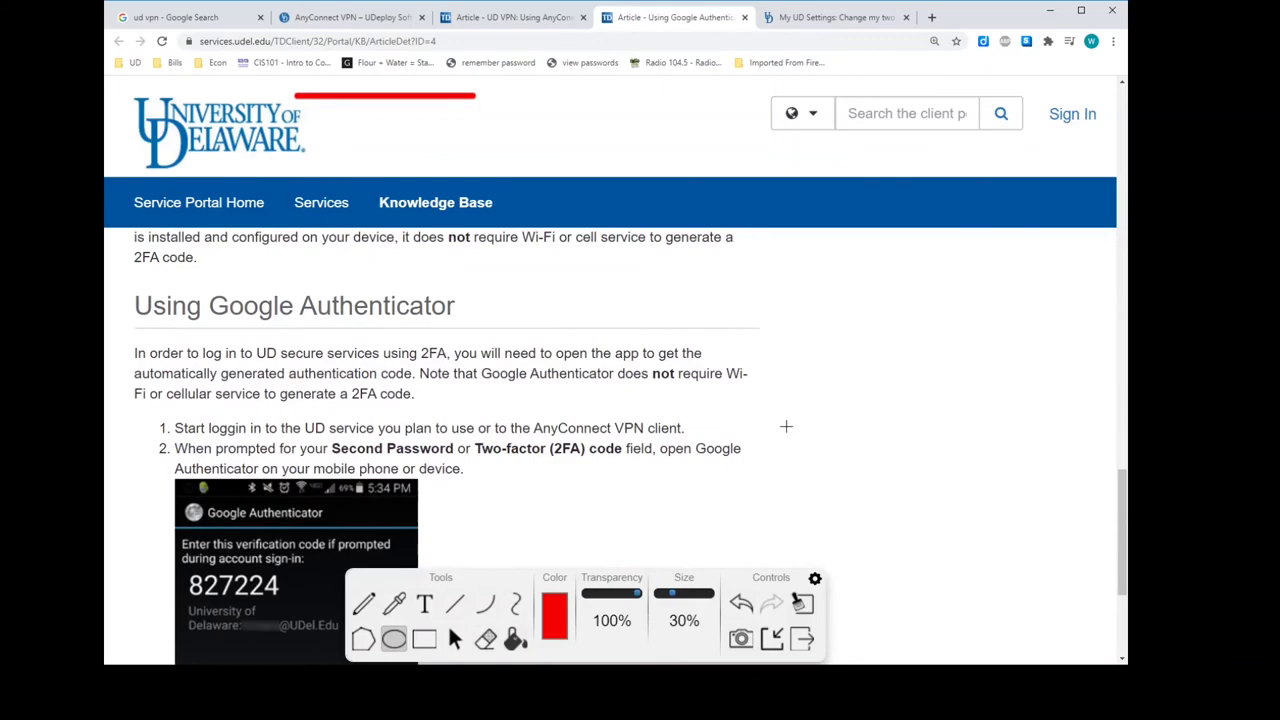